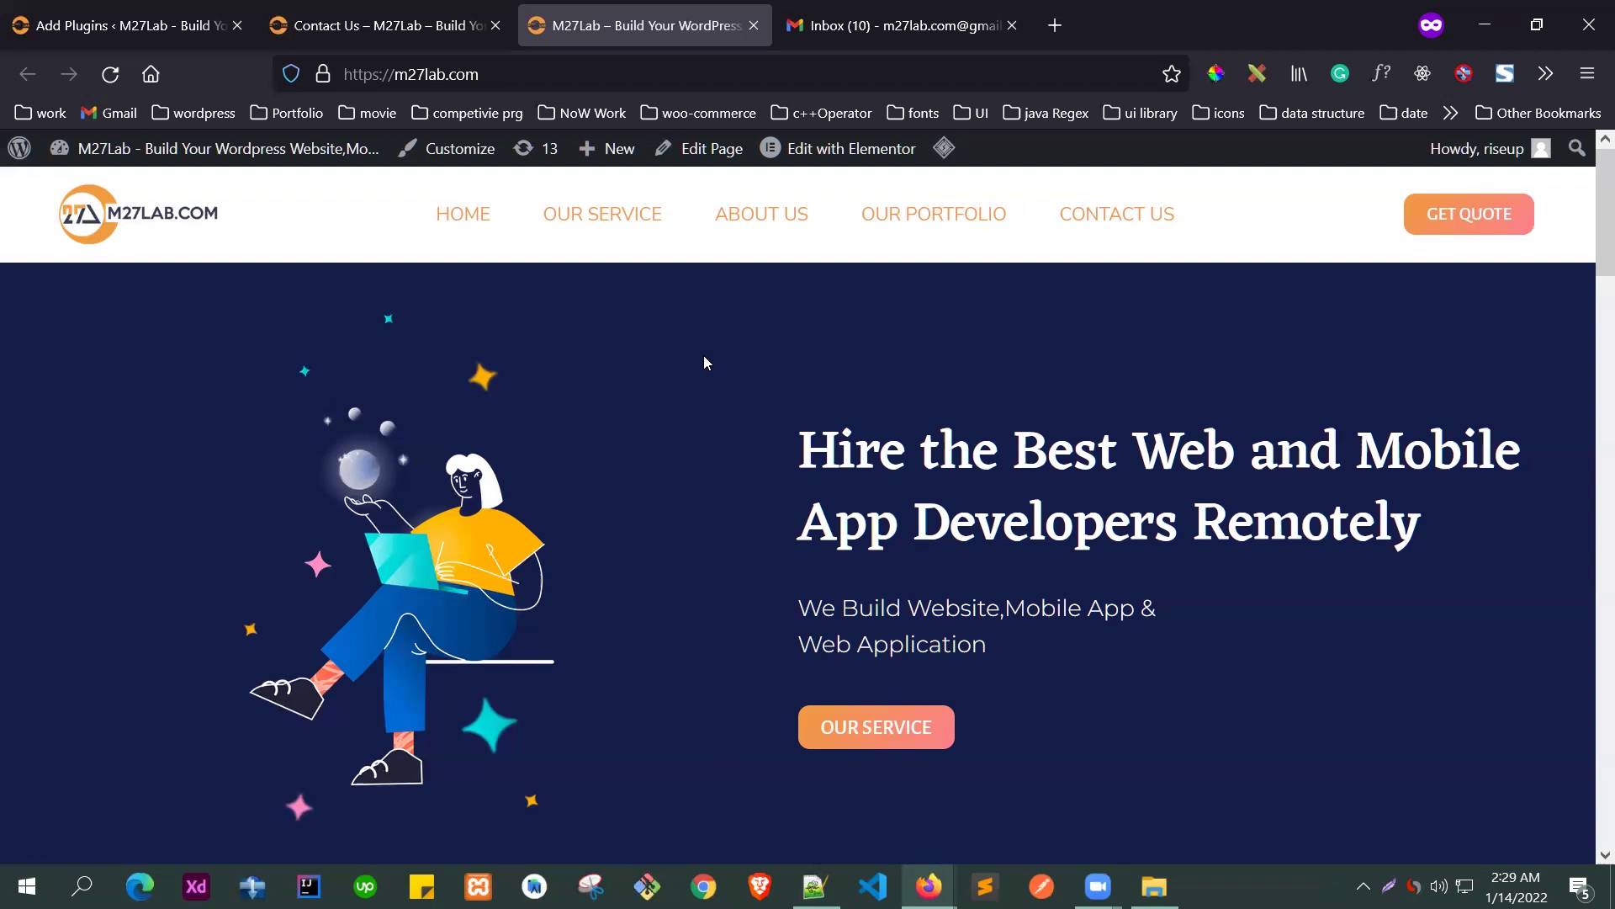
- Open the Contact Us page, scroll through its contact form, then return to Add Plugins
click(1109, 221)
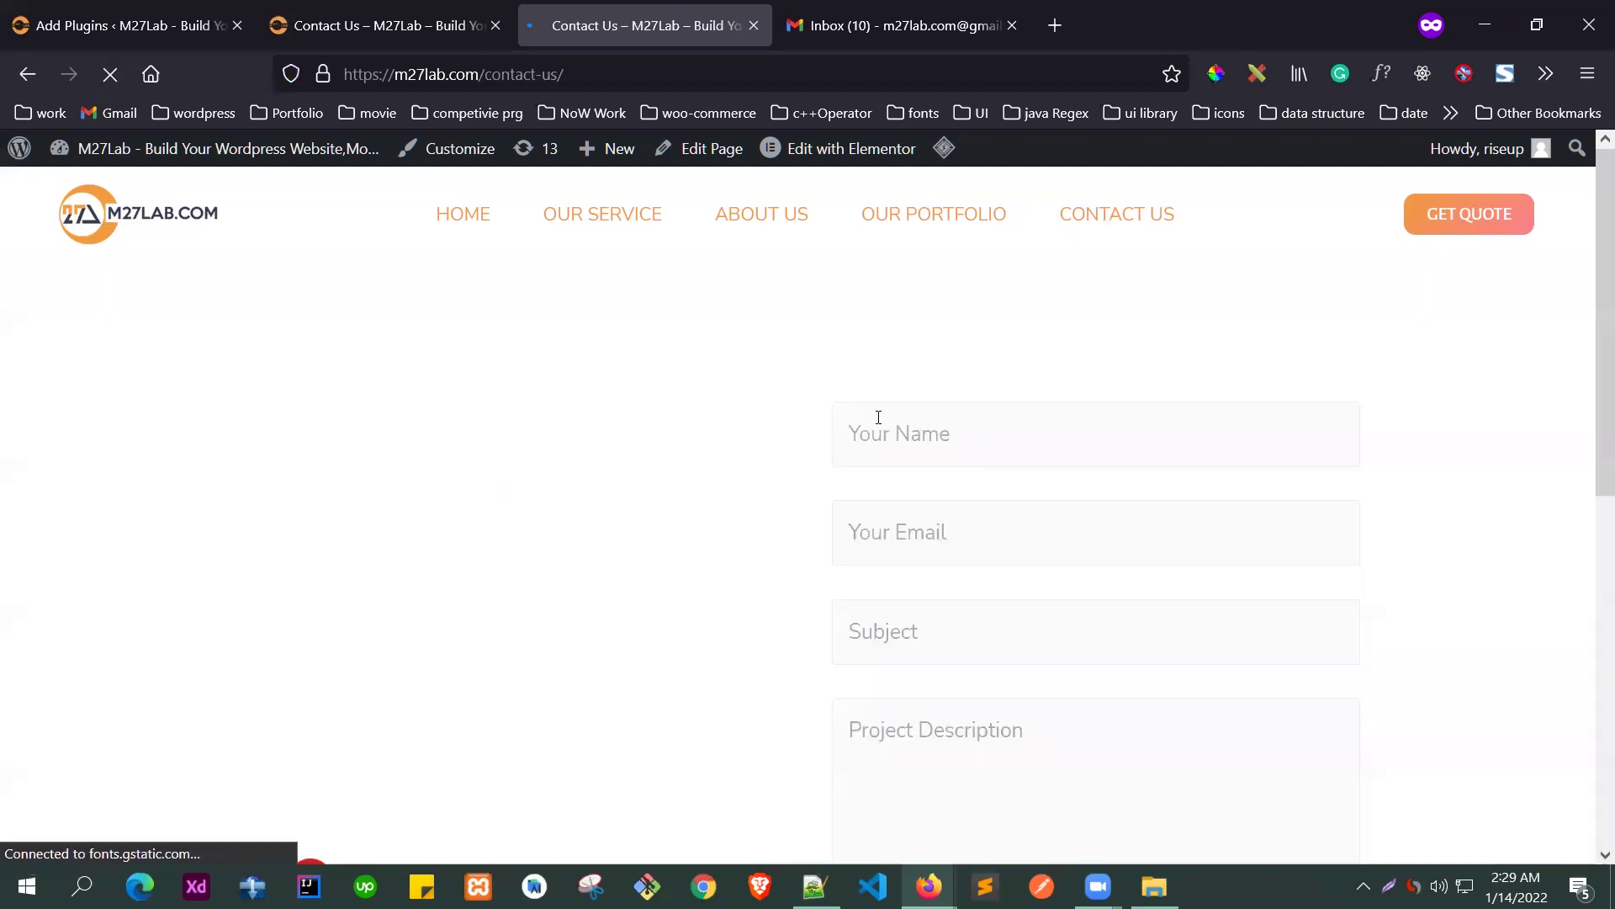
scroll(981, 472, down, 3)
scroll(985, 462, up, 1)
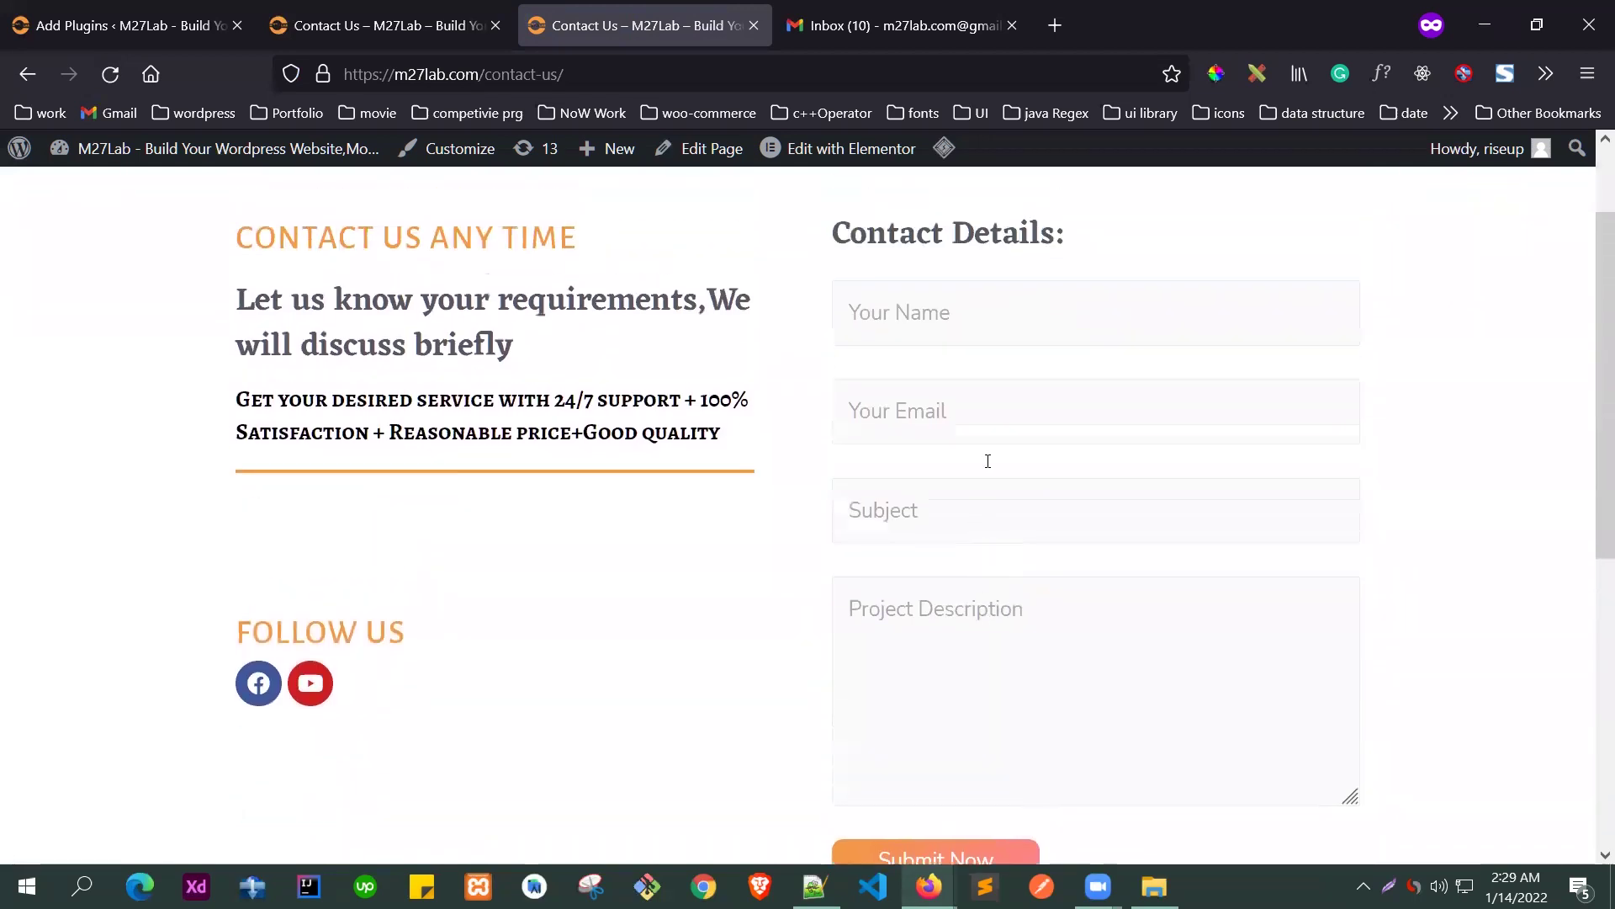
scroll(984, 461, down, 3)
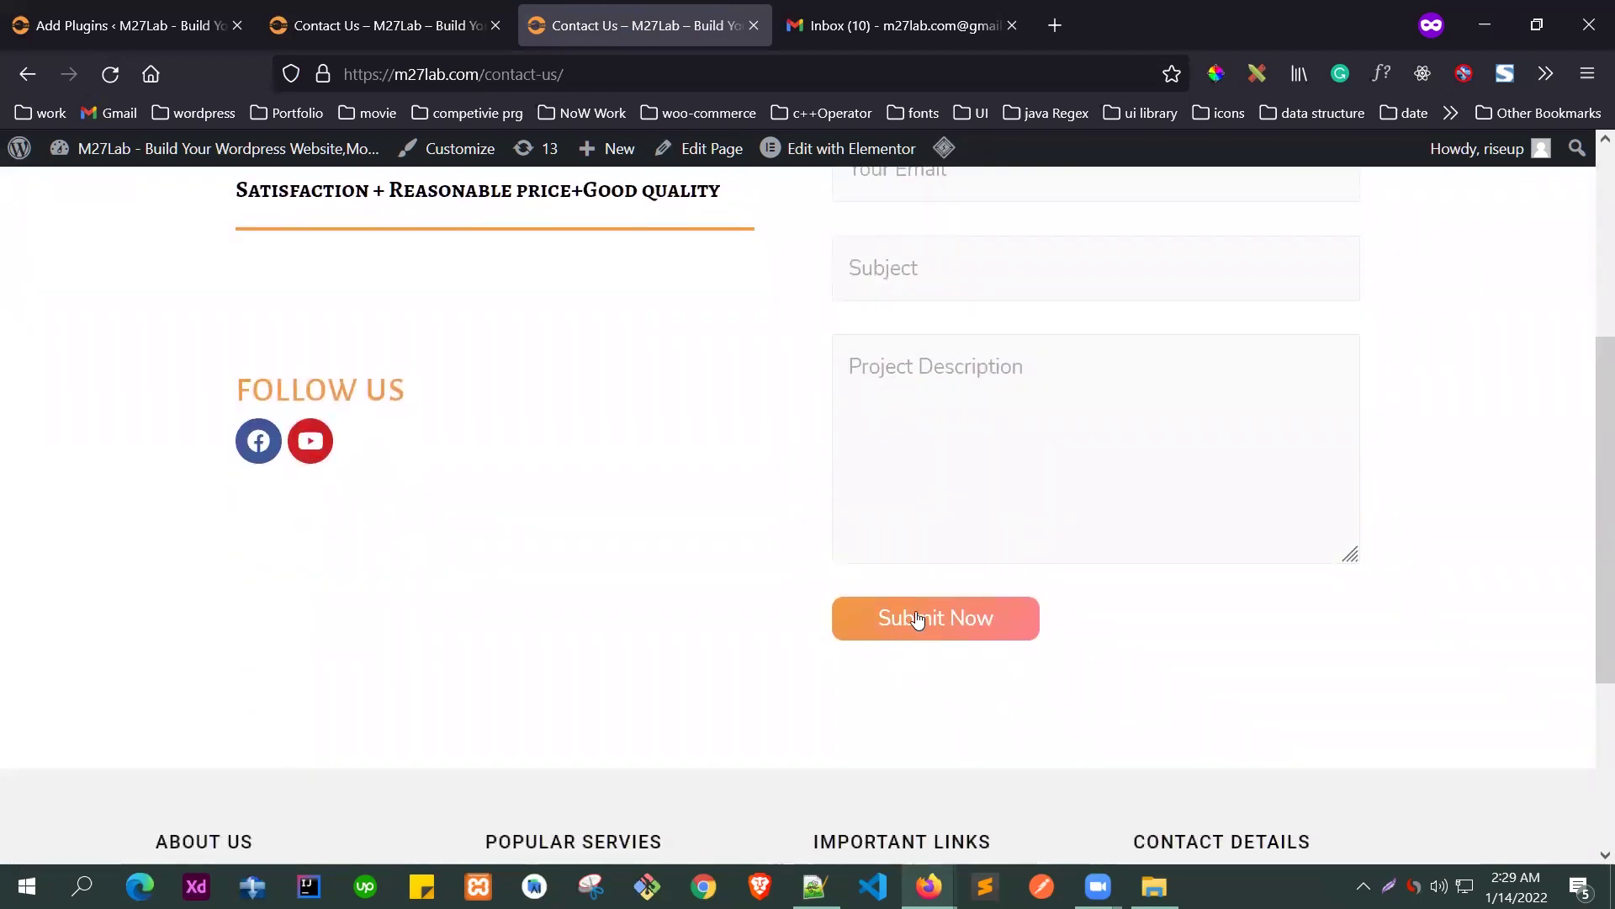
scroll(963, 429, up, 2)
scroll(976, 560, up, 2)
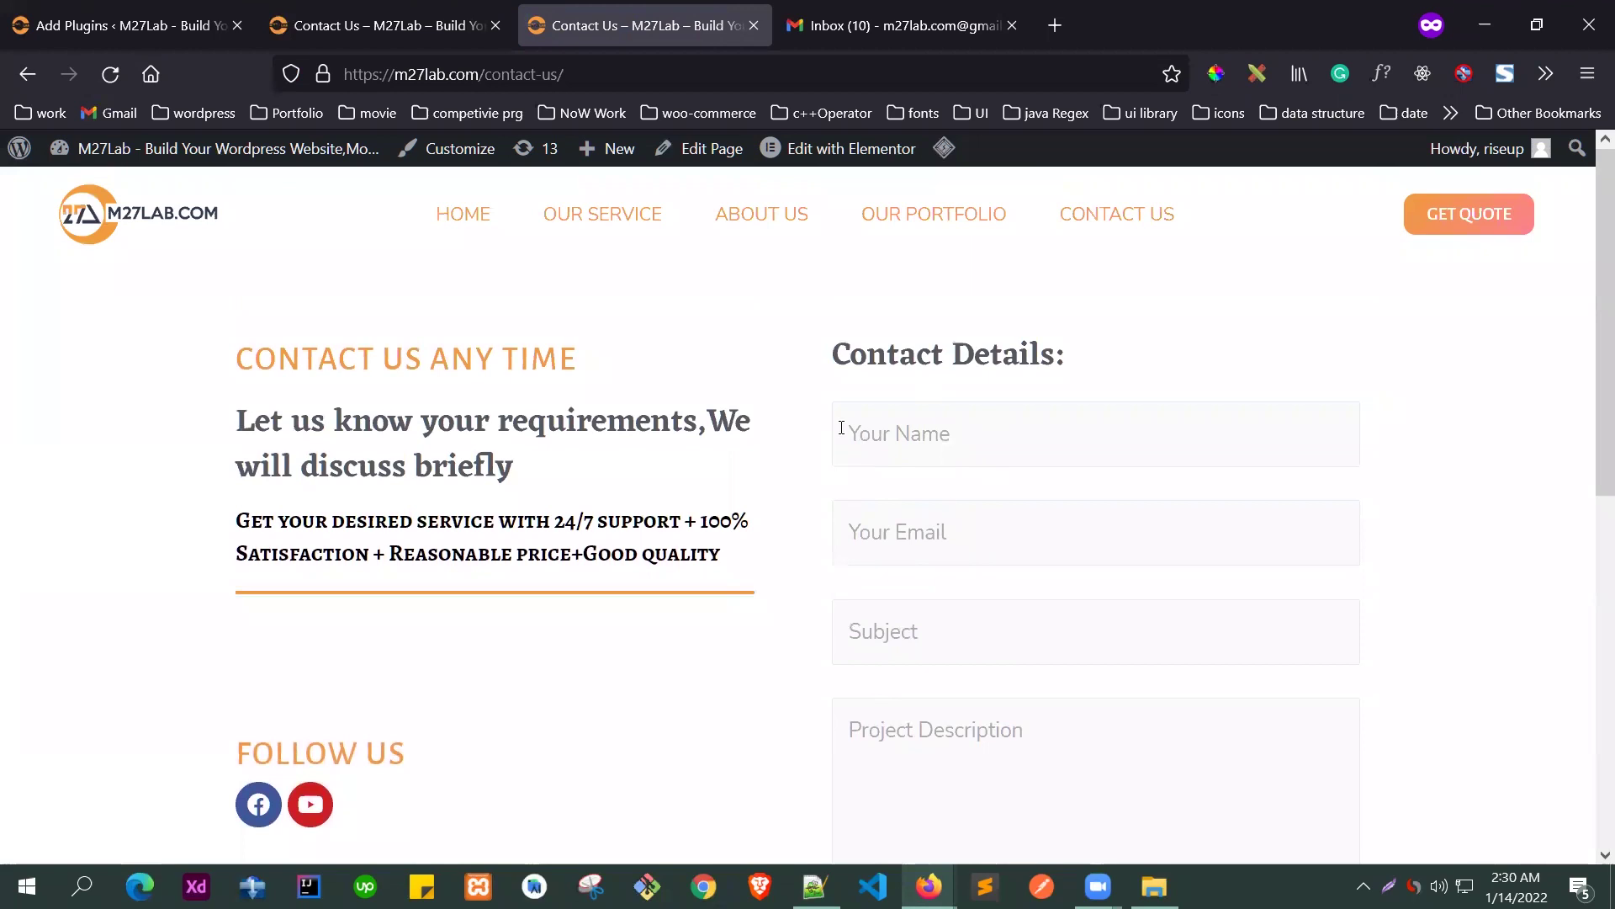
scroll(841, 428, down, 3)
scroll(820, 401, up, 3)
scroll(822, 389, down, 4)
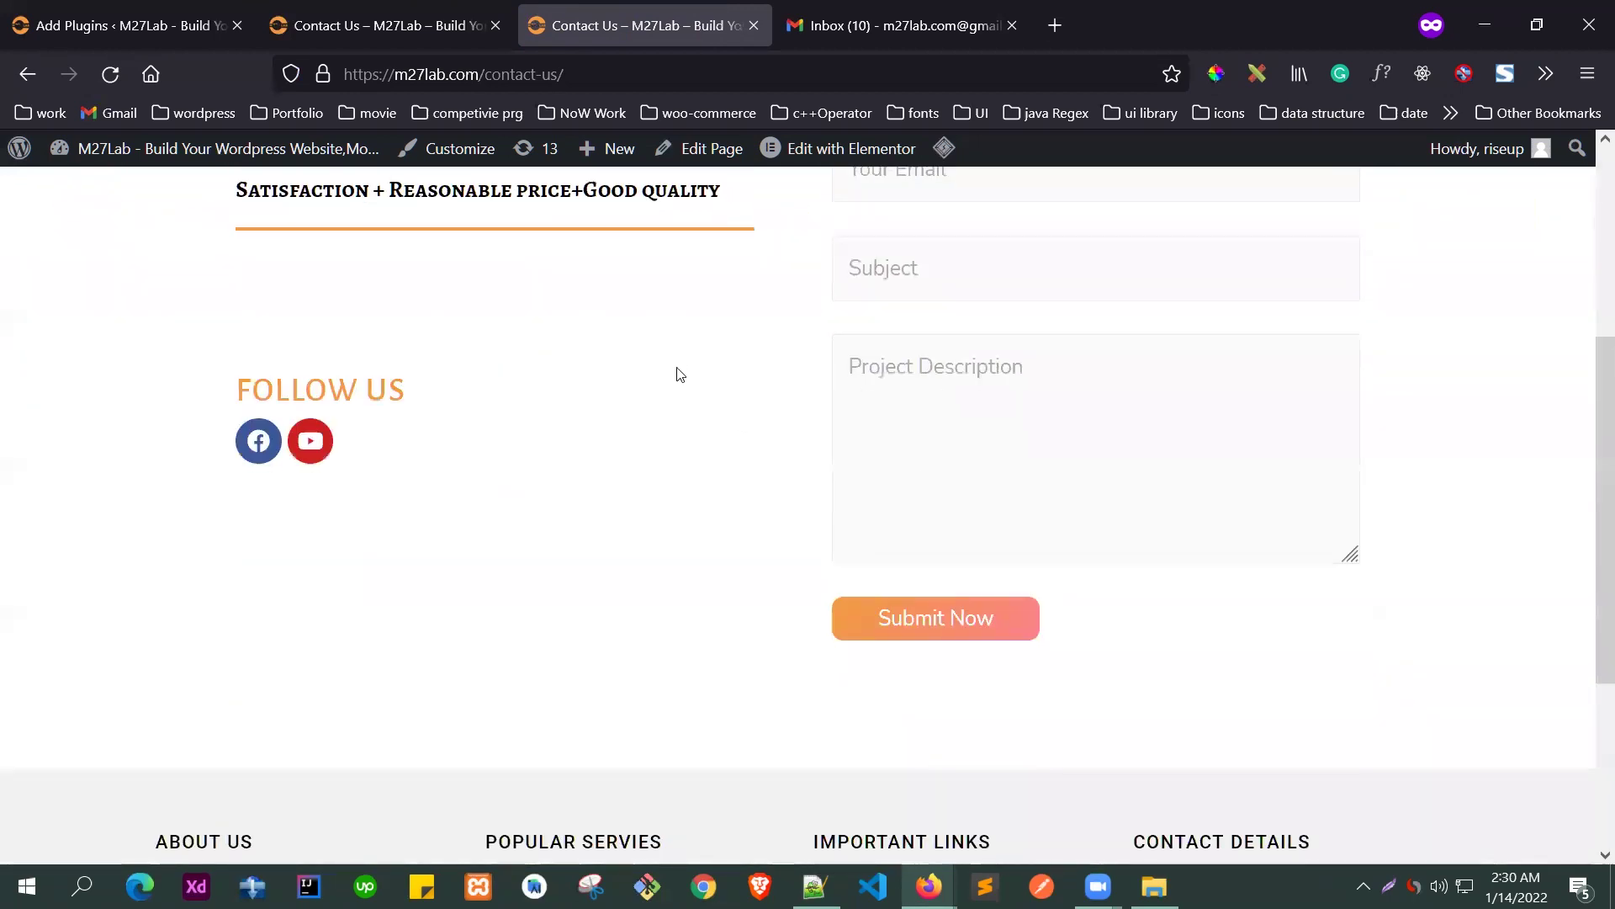
scroll(982, 383, up, 3)
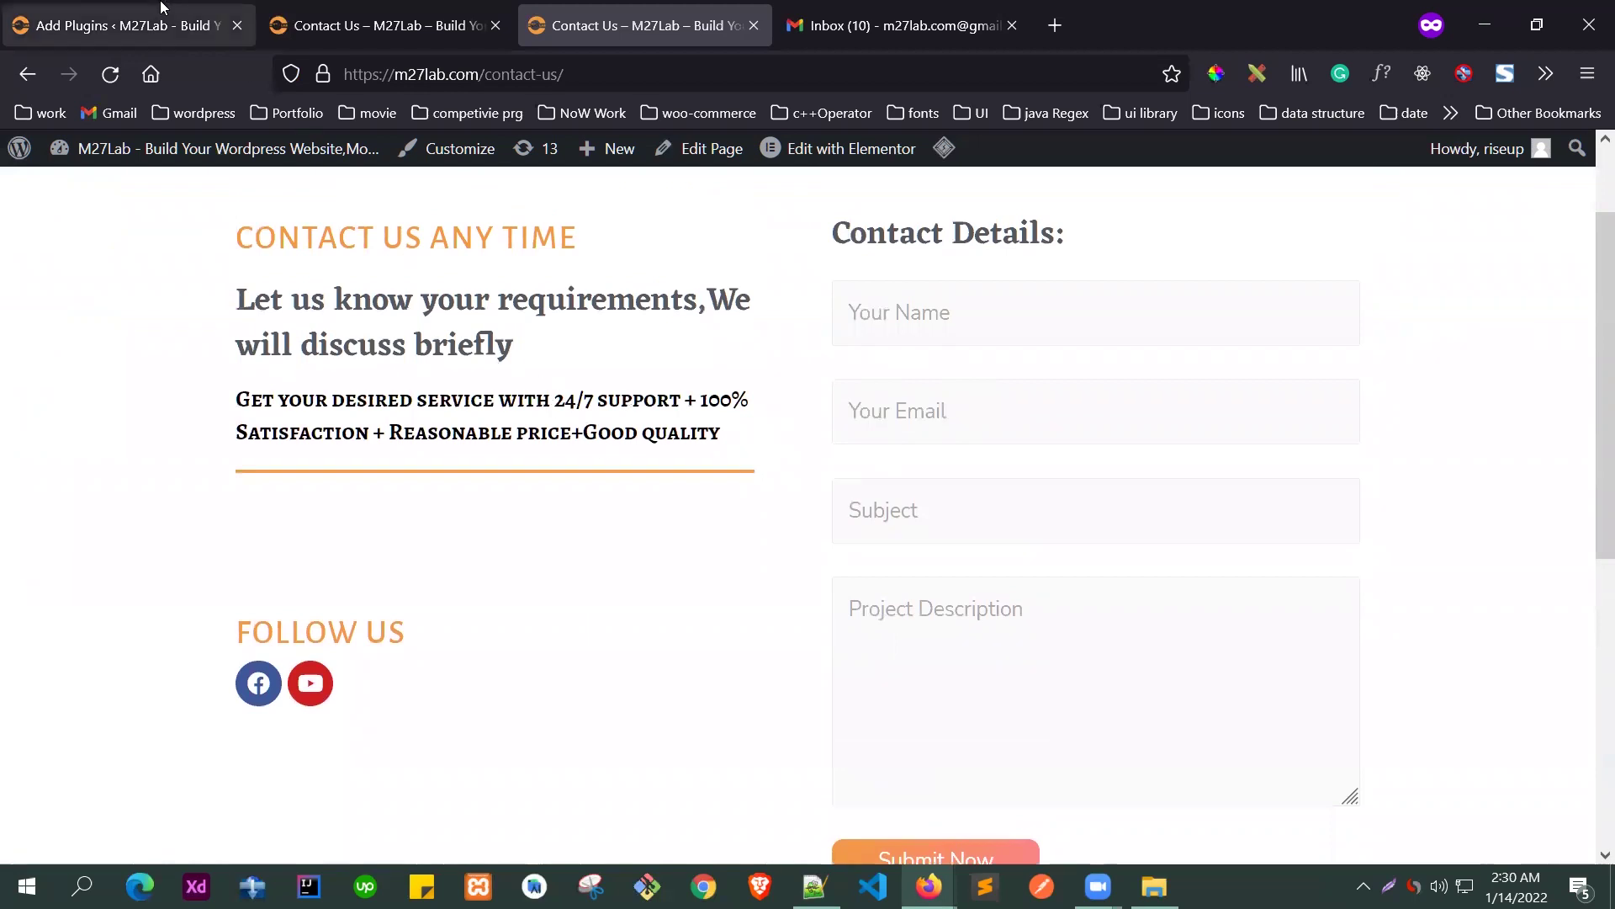
click(164, 17)
- Search plugins for 'wp smtp', then install and activate WP Mail SMTP by WPForms
click(1314, 271)
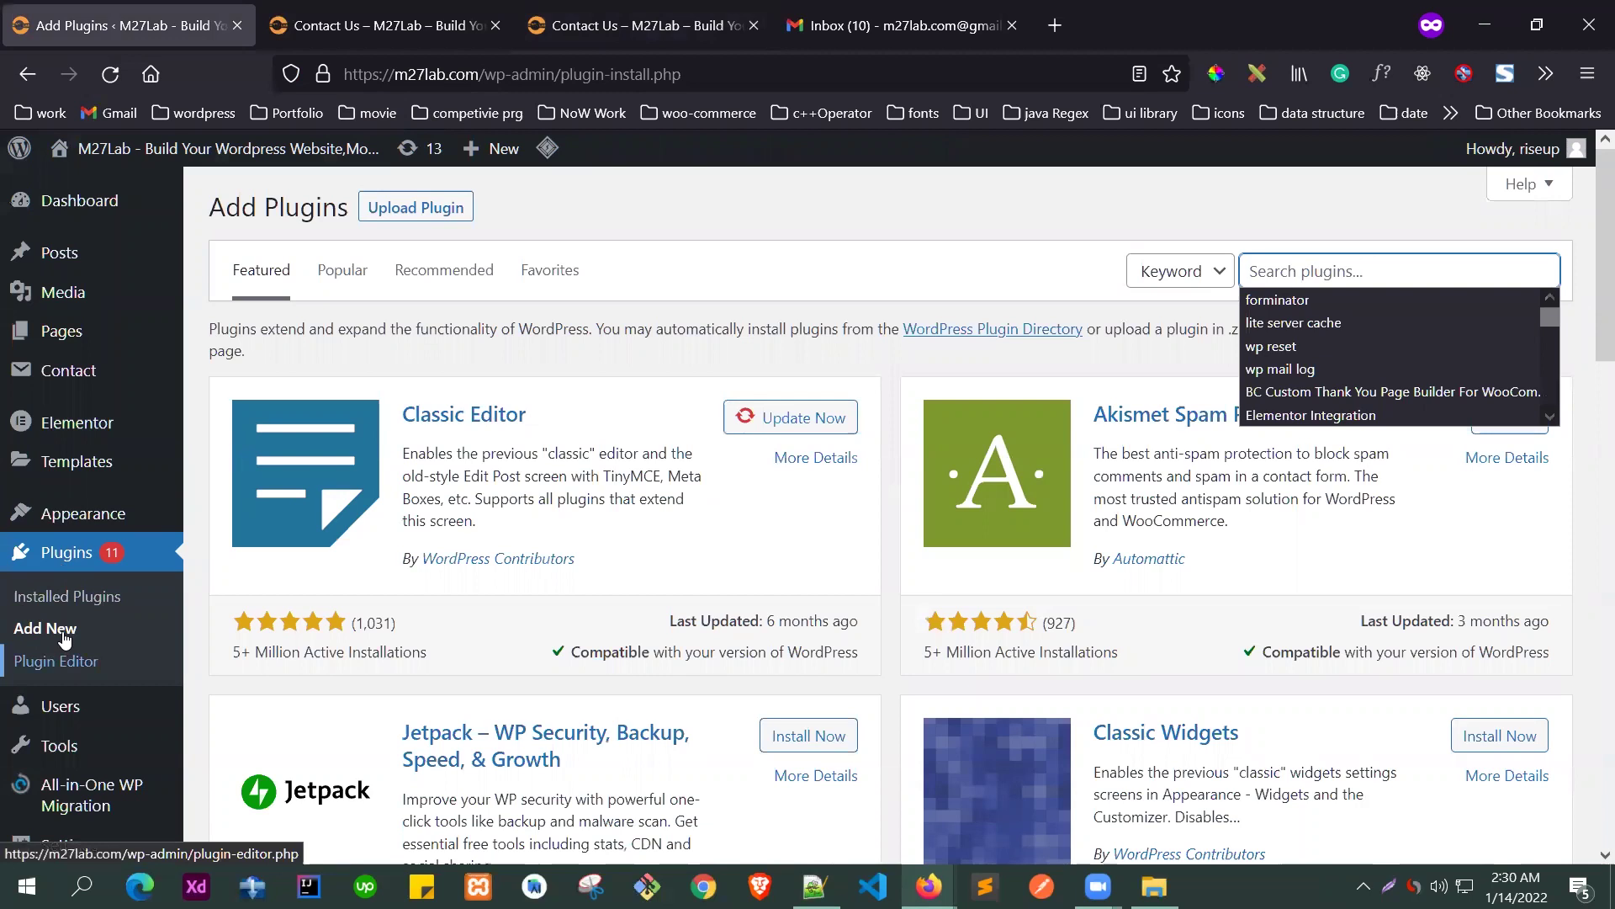
click(1289, 267)
text(wp )
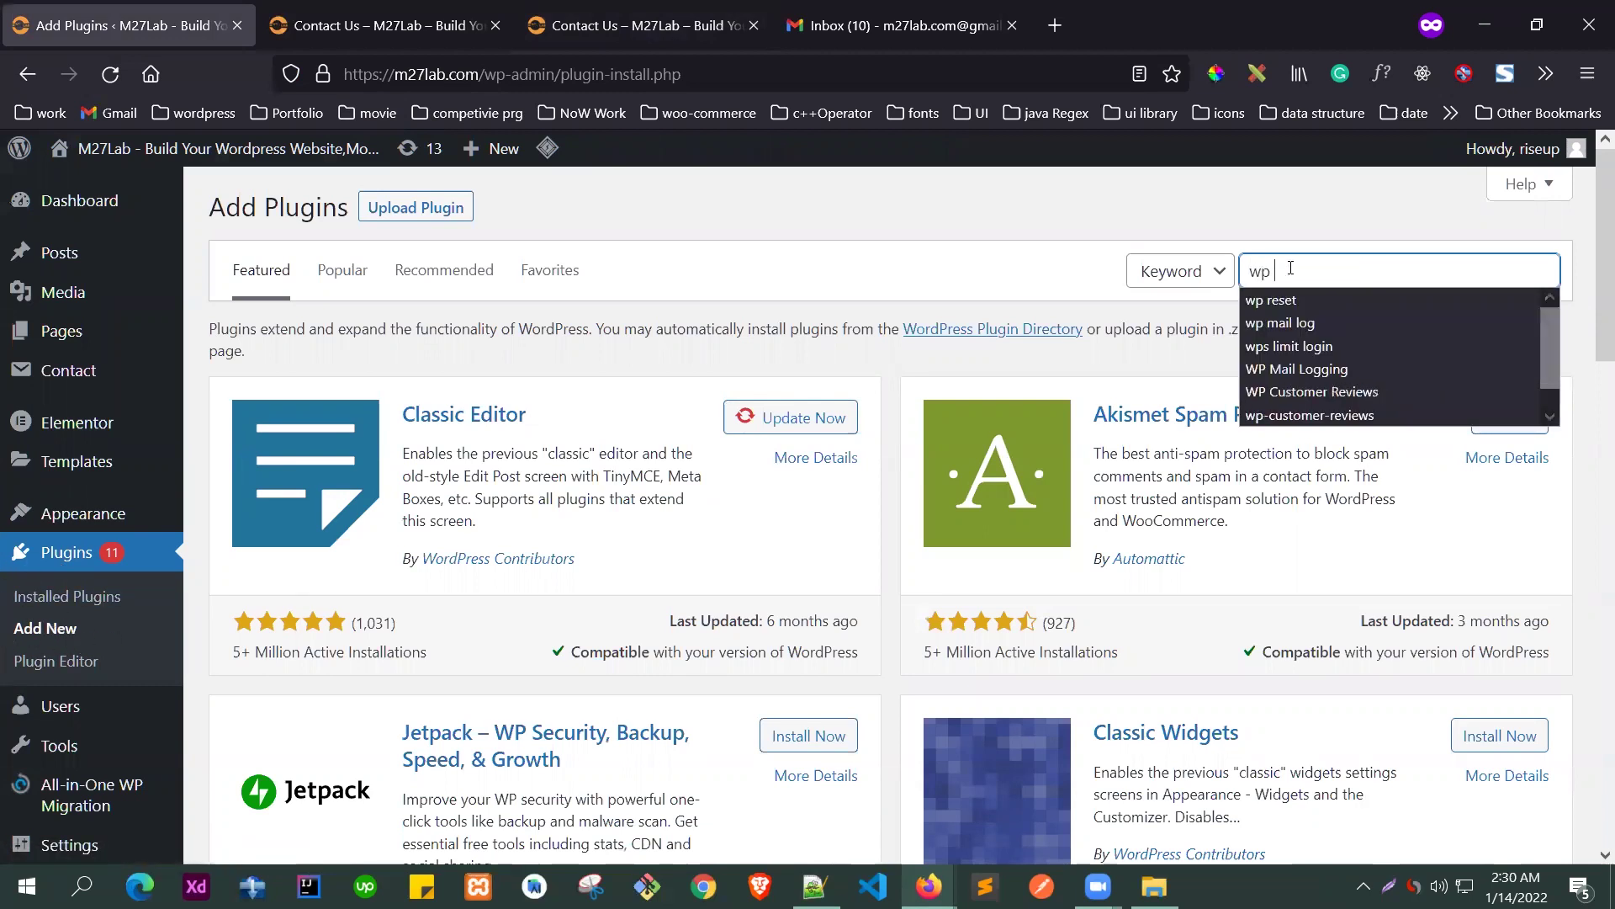
text(smtp)
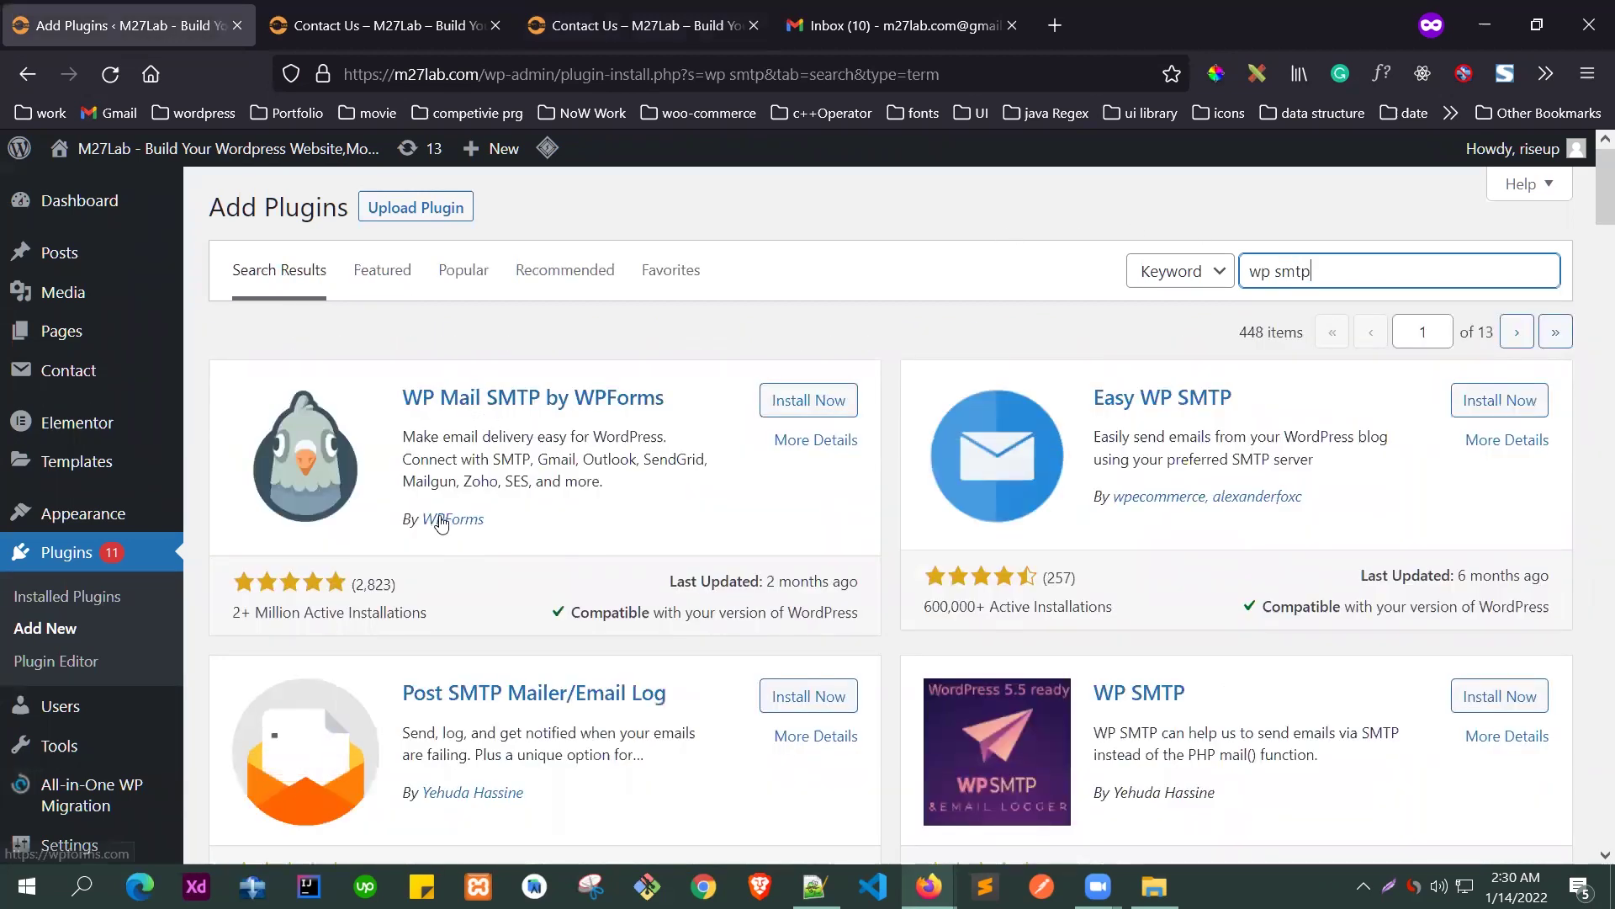
click(799, 403)
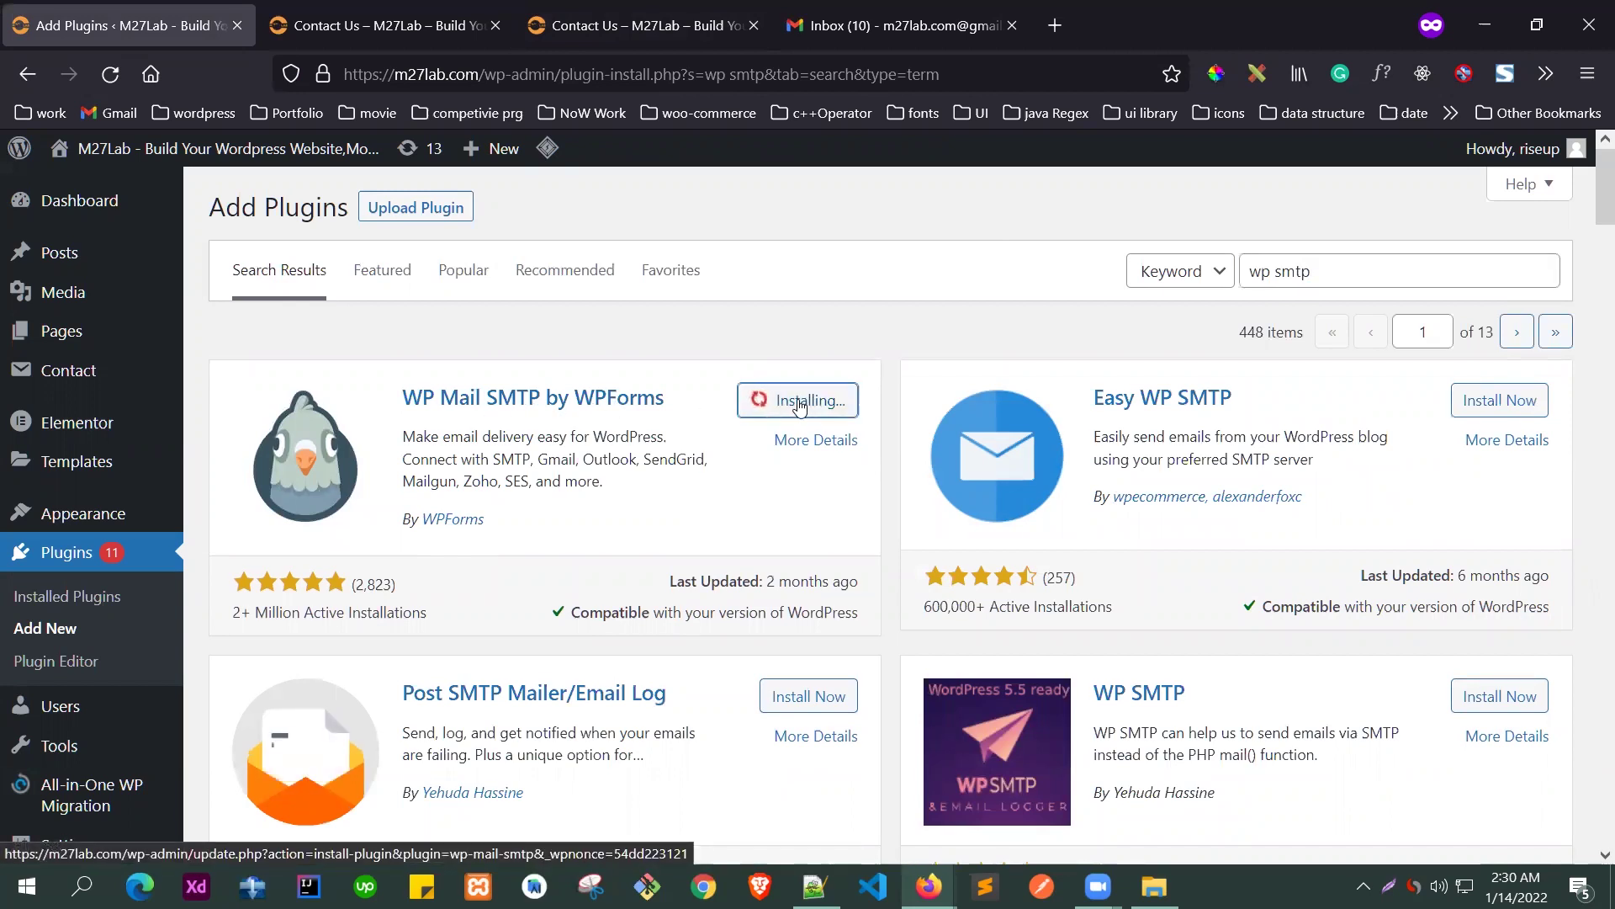
click(800, 406)
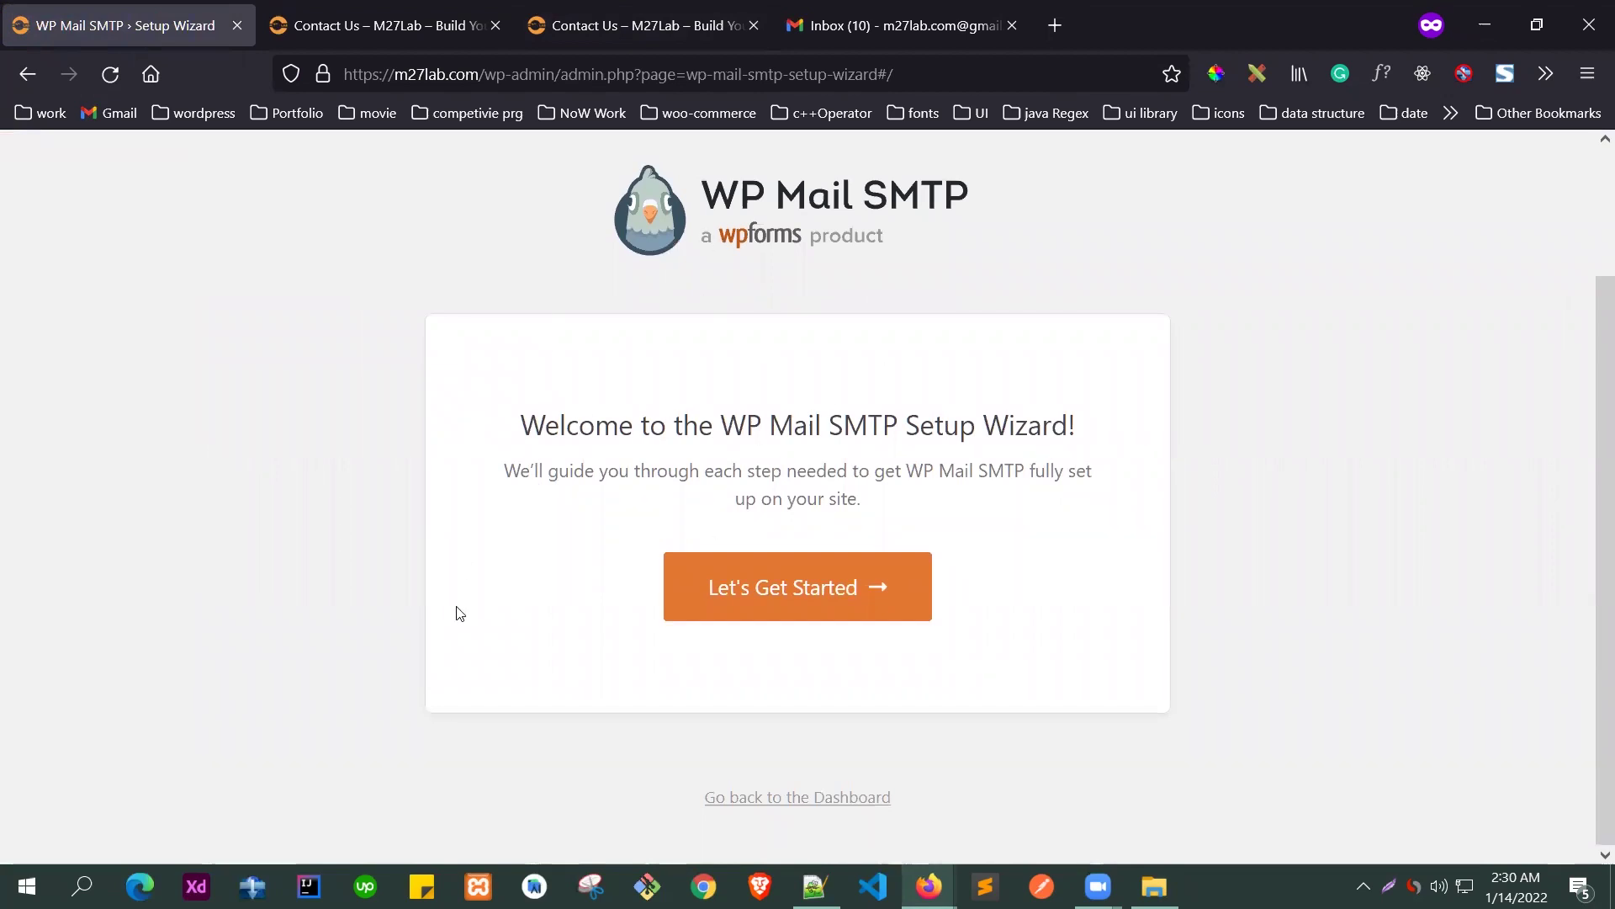
- Leave the setup wizard for the WP Mail SMTP settings page and find the Mail section
click(744, 802)
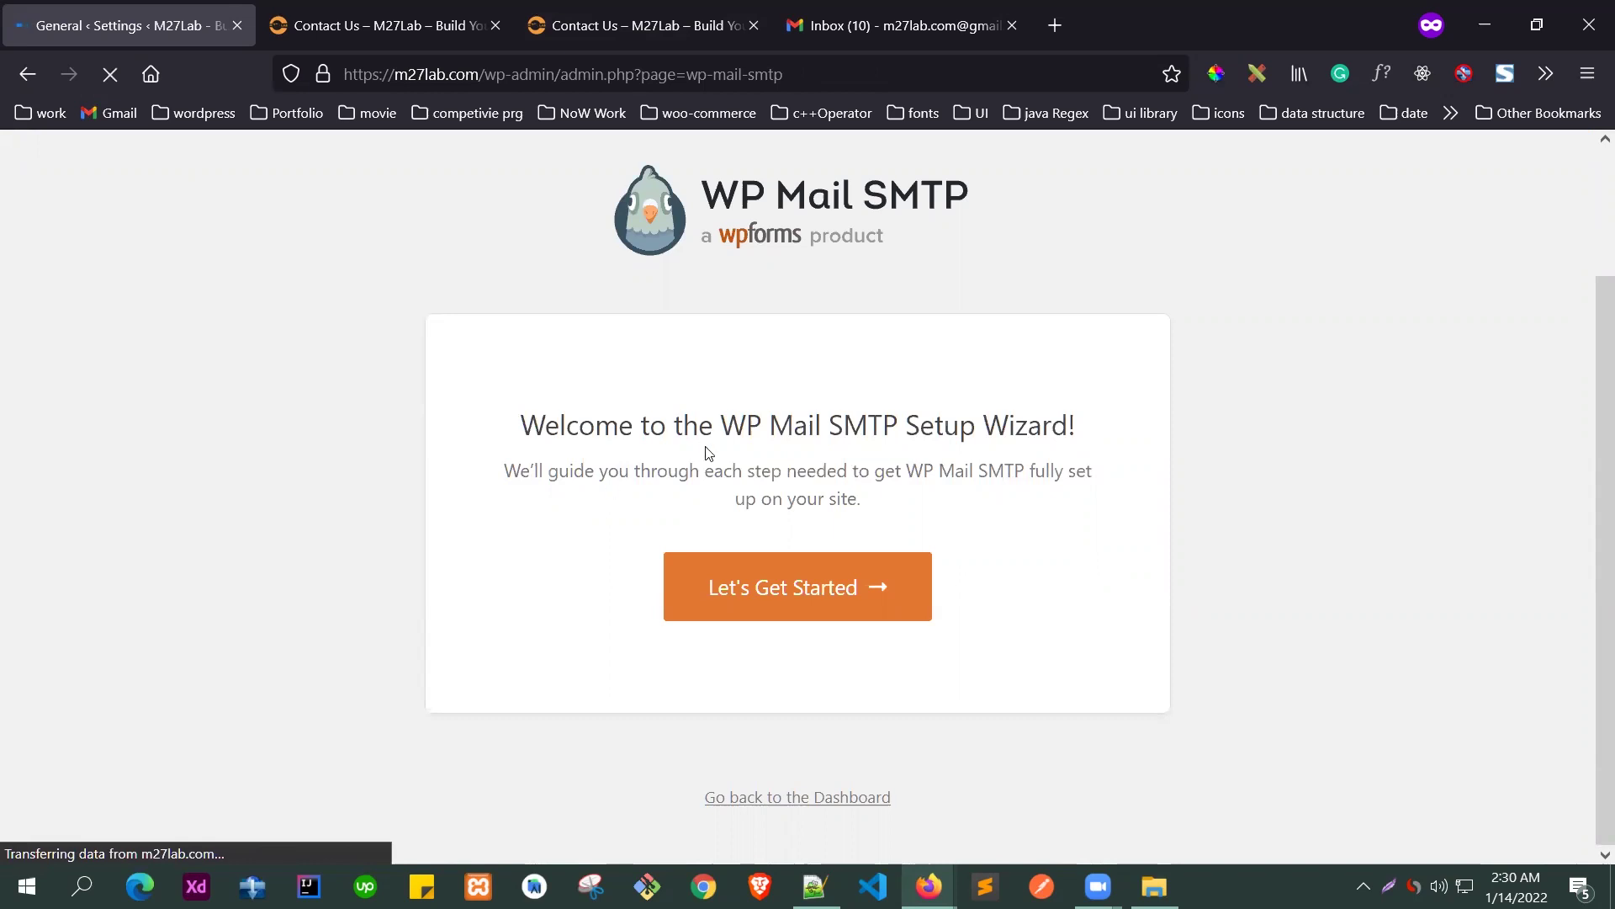
scroll(444, 435, down, 3)
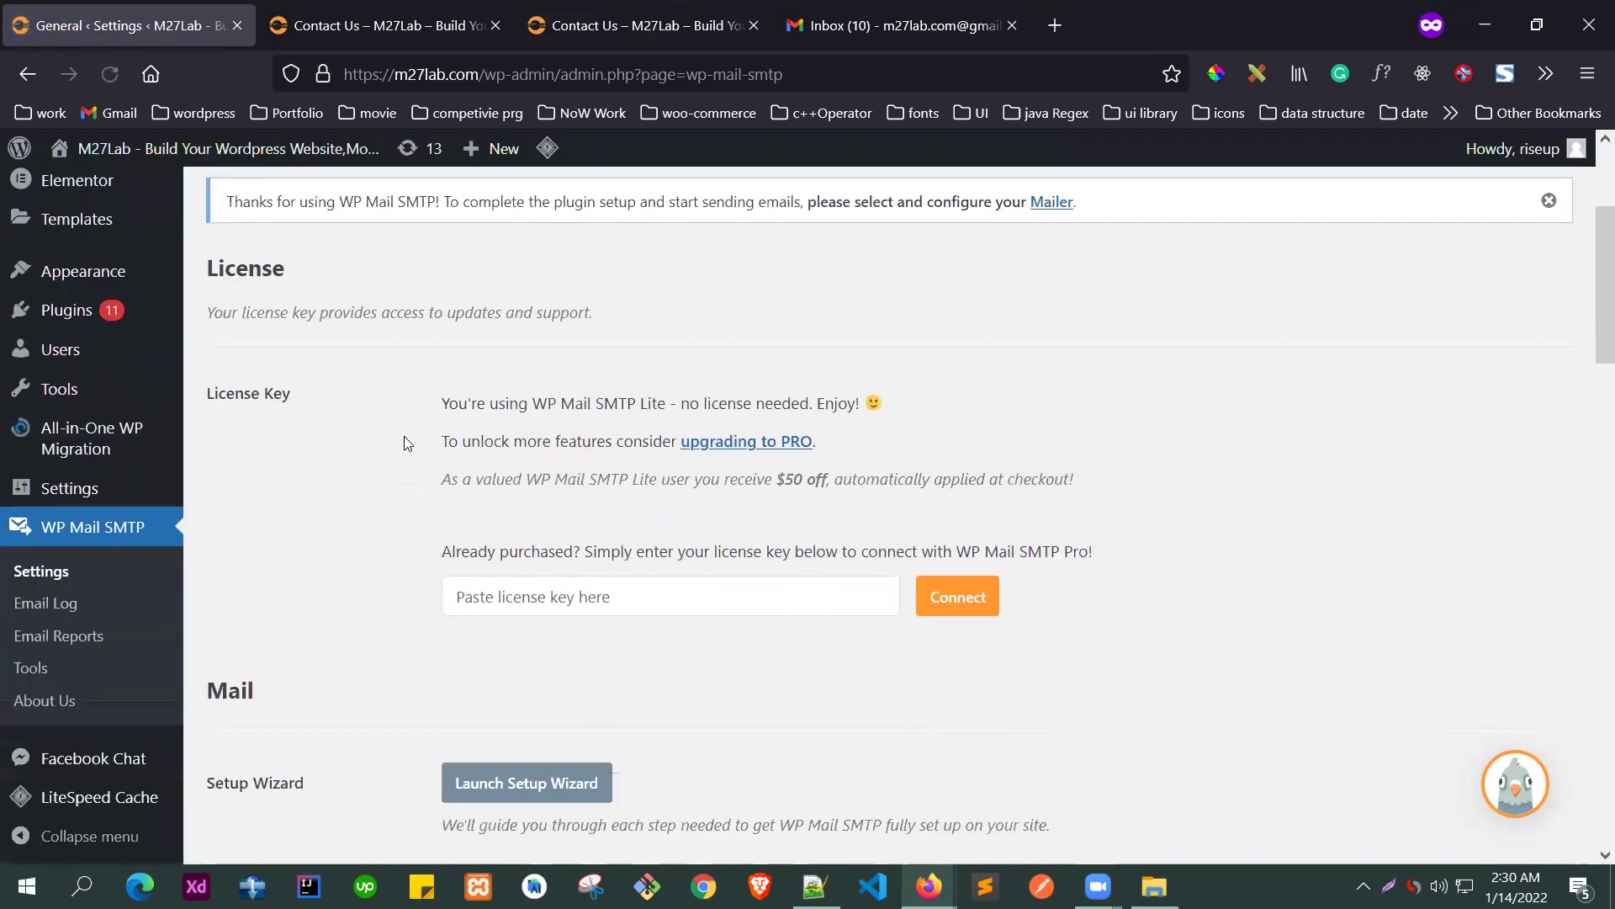
scroll(355, 421, down, 15)
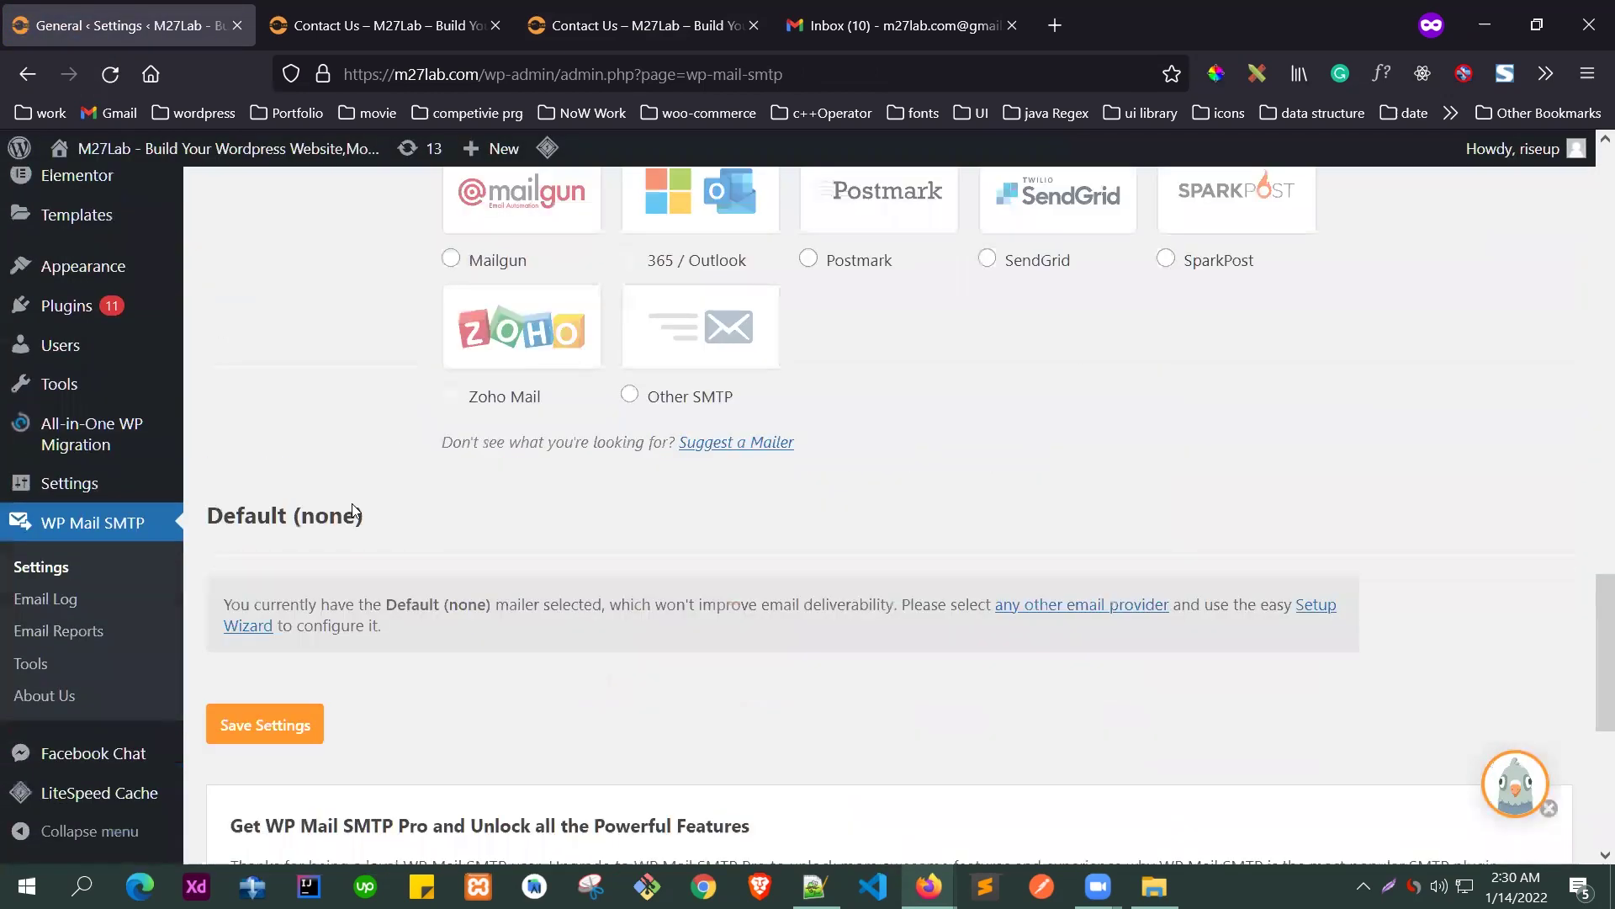
scroll(351, 505, up, 5)
scroll(352, 509, up, 10)
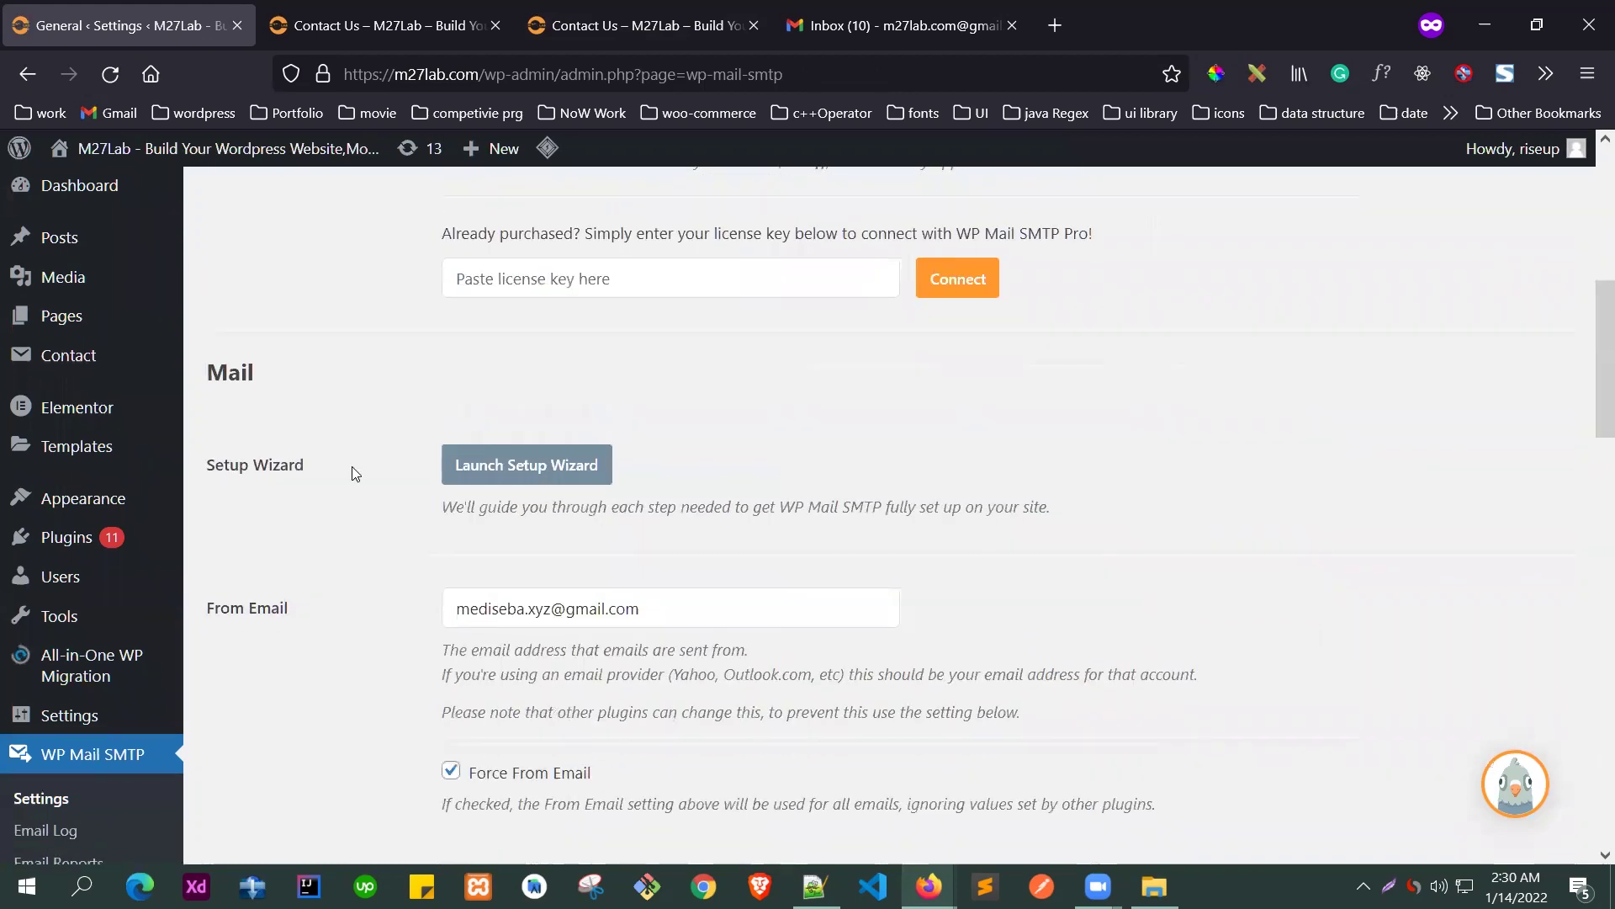
scroll(349, 468, down, 2)
scroll(715, 504, up, 1)
- Edit the account name in the From Email field to the site's own Gmail address
triple_click(667, 501)
drag(667, 501, 341, 505)
drag(555, 501, 399, 509)
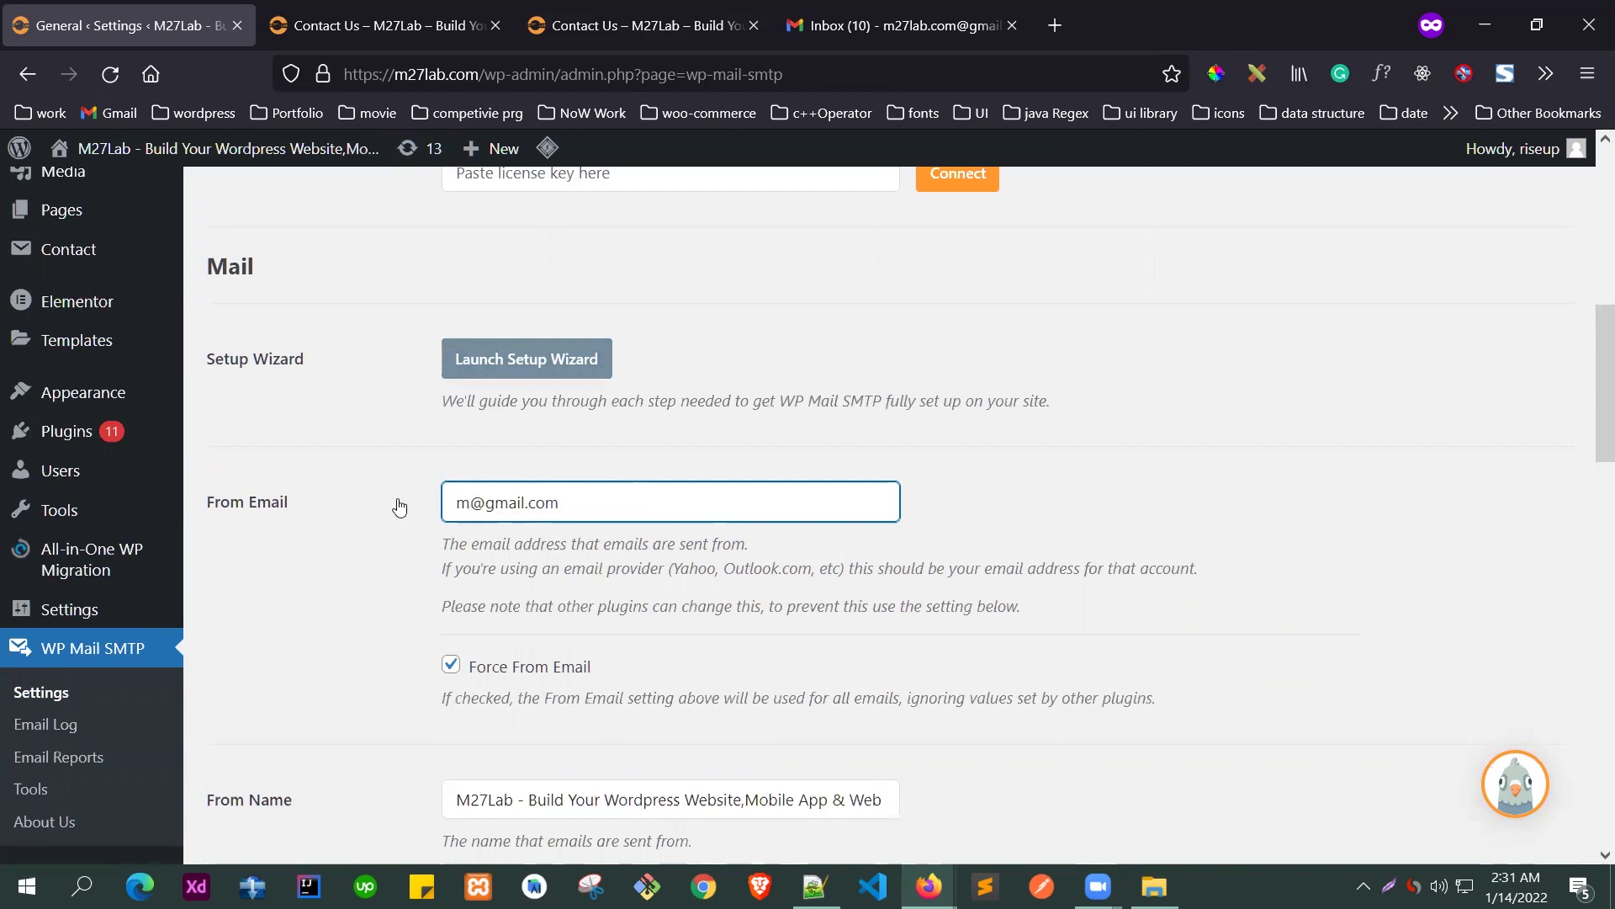
triple_click(501, 505)
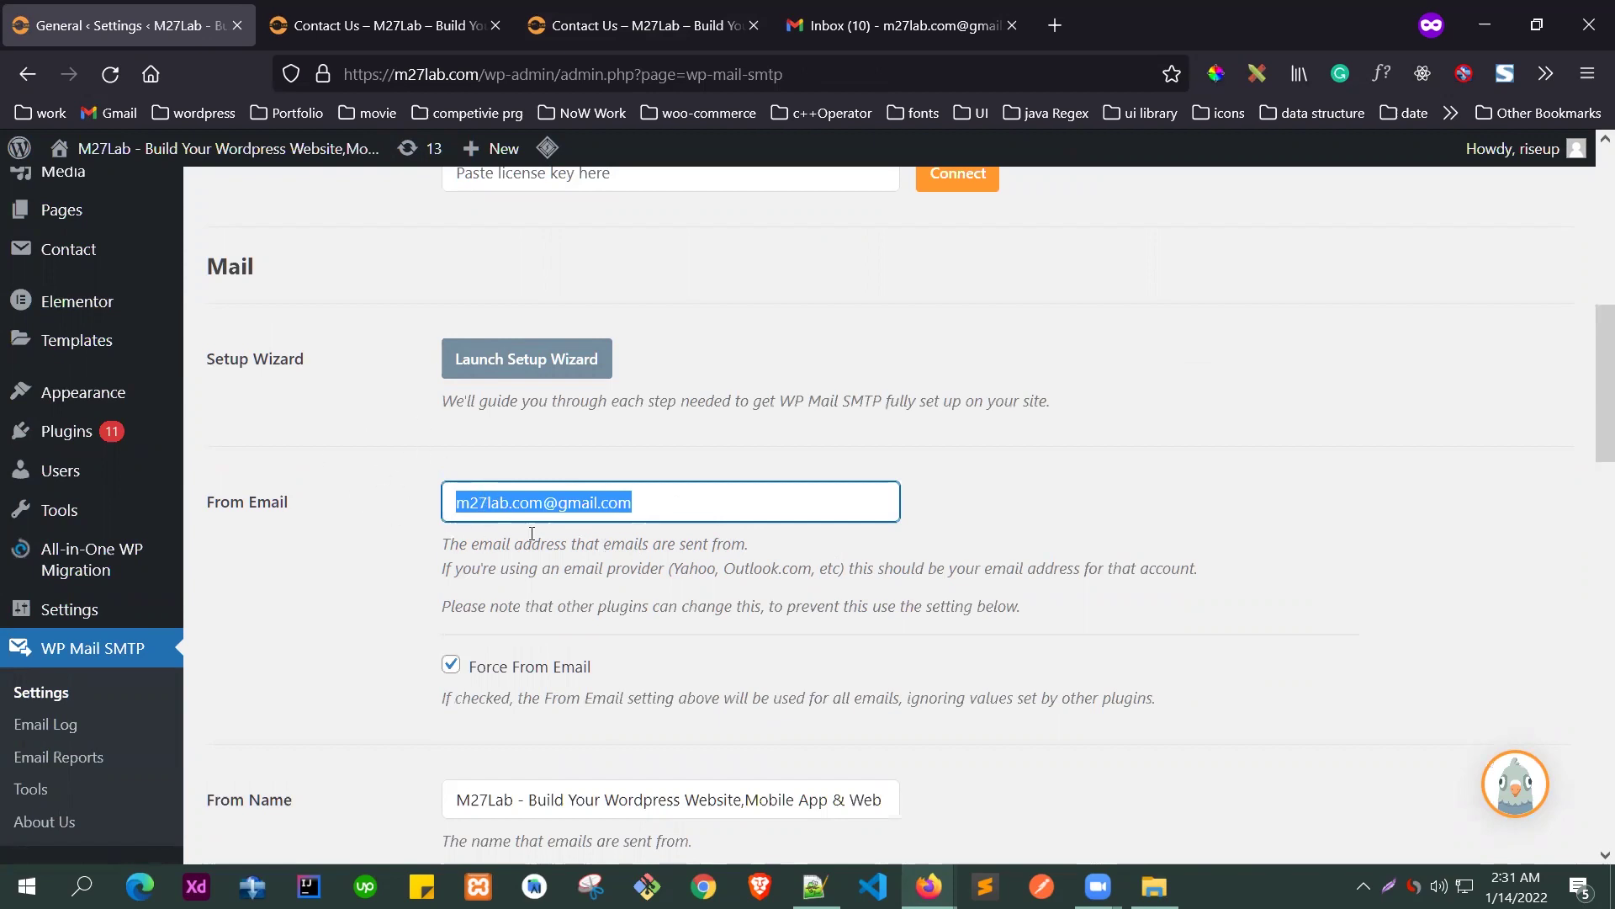
click(665, 509)
drag(455, 502, 645, 589)
- Scroll to the Mailer options and choose Google / Gmail
scroll(584, 584, down, 3)
scroll(584, 581, down, 2)
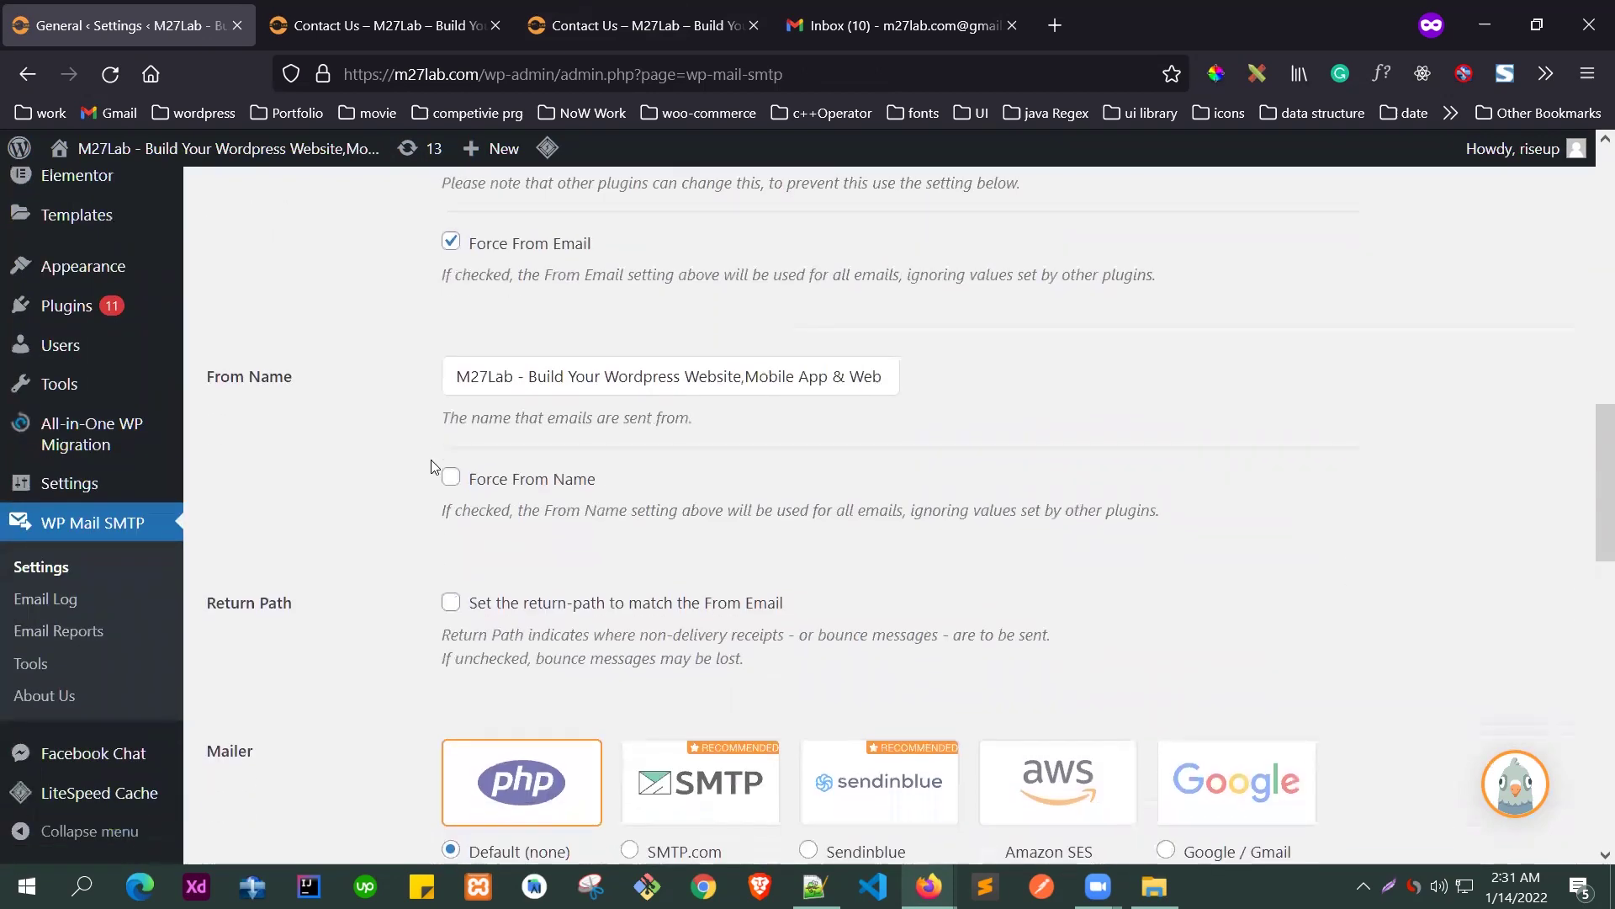
scroll(752, 446, down, 4)
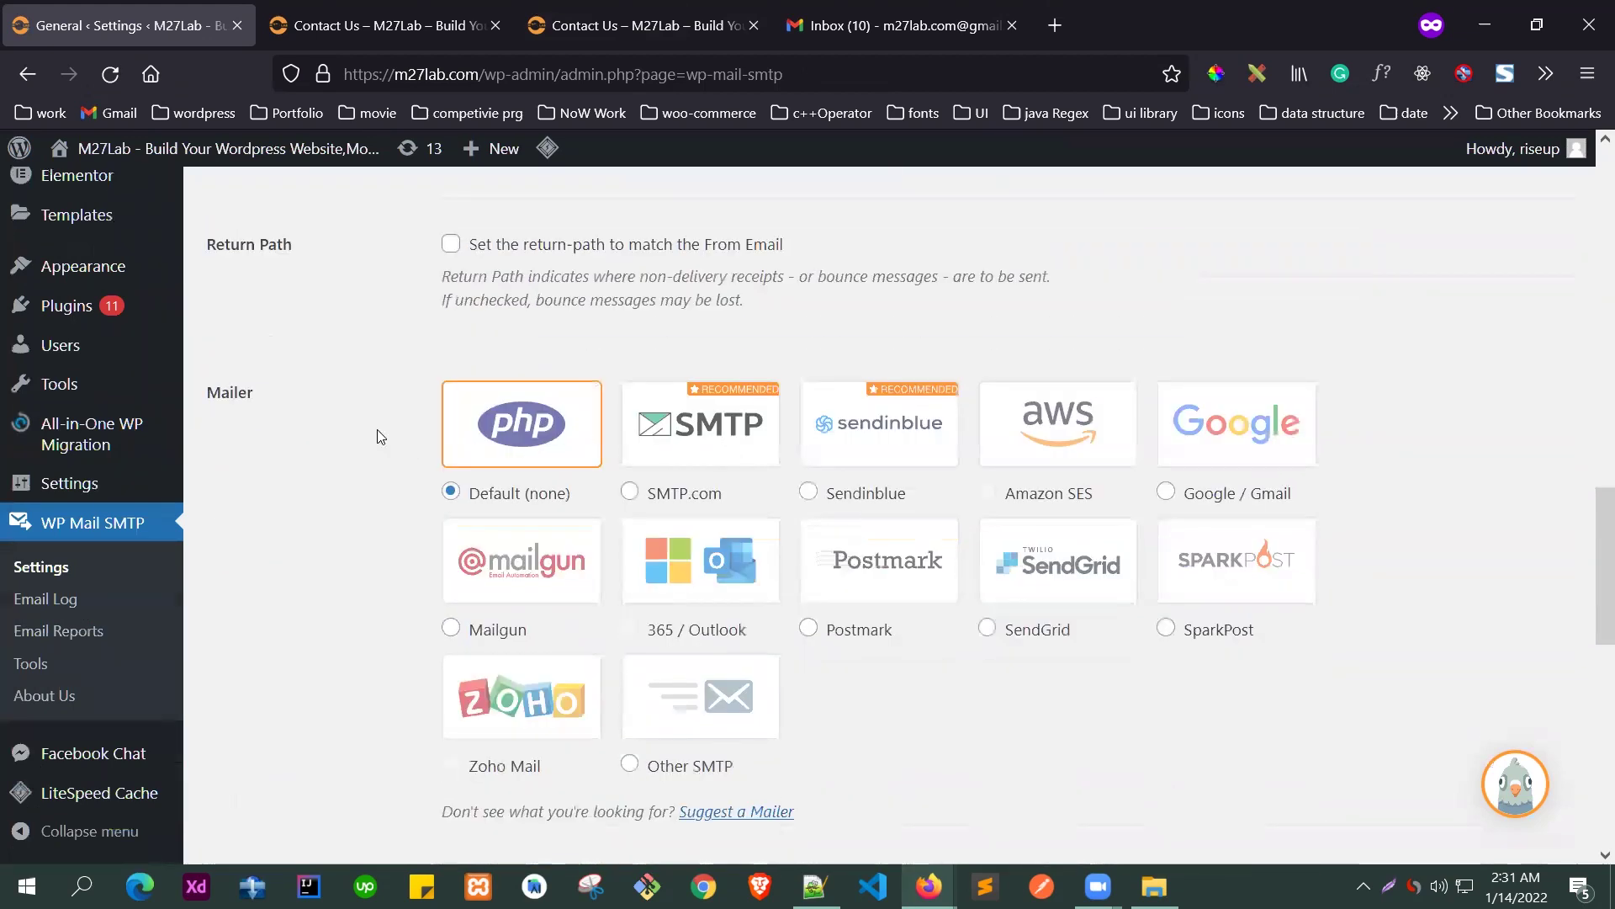
scroll(549, 496, down, 2)
scroll(594, 418, up, 1)
drag(204, 266, 301, 269)
click(1258, 303)
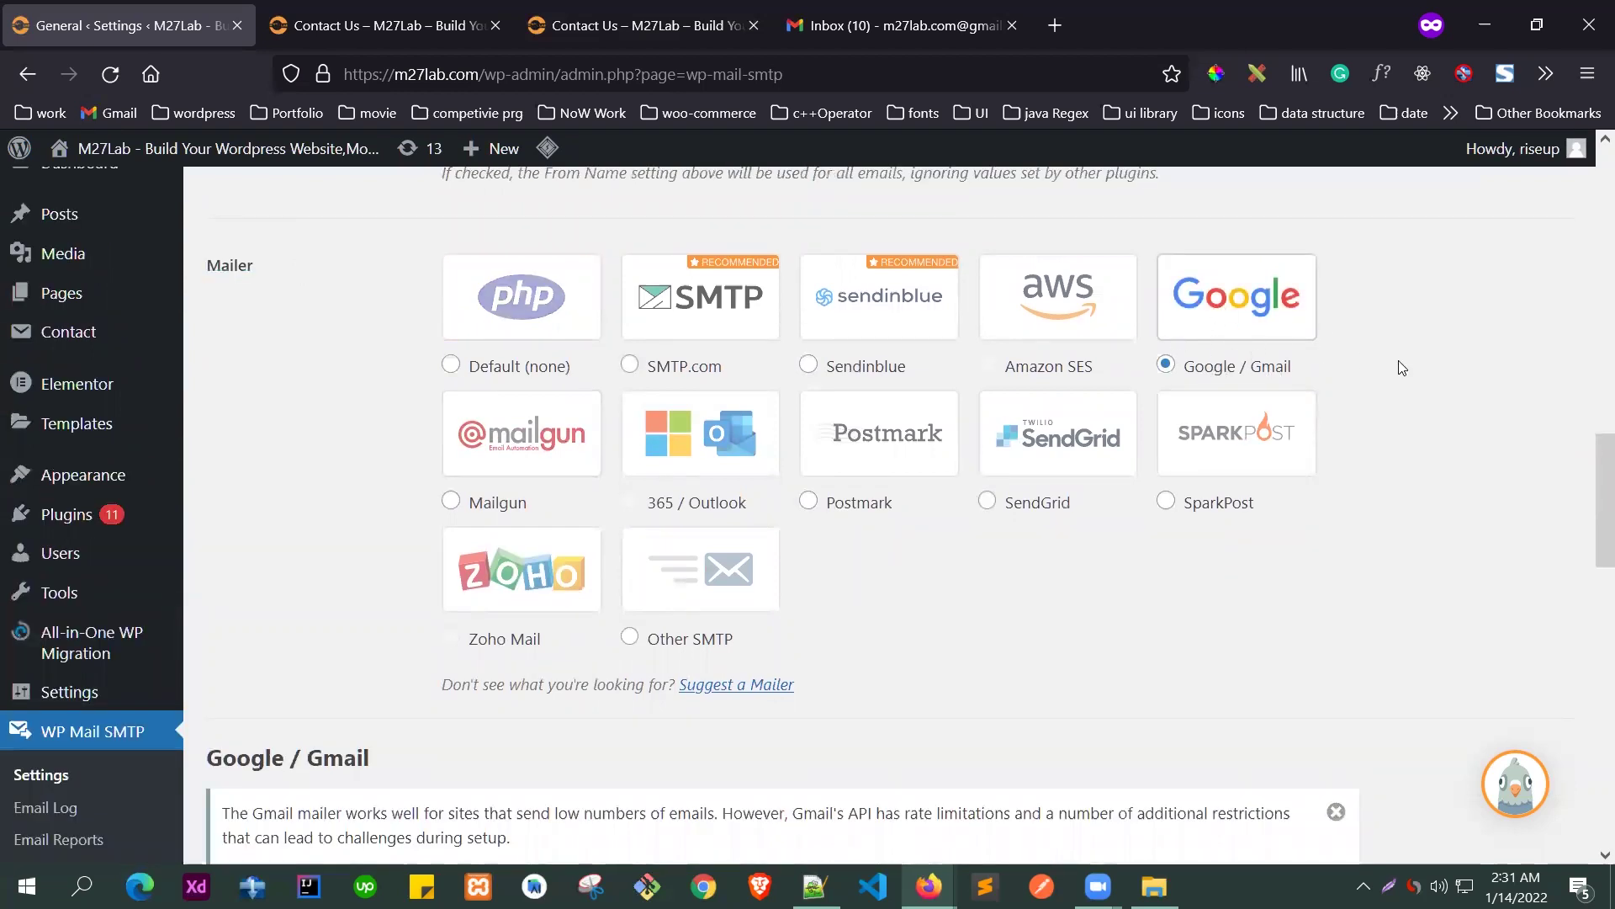
- Review the new Client ID and Client Secret fields, then start a new private browser tab
scroll(1413, 370, down, 7)
scroll(508, 493, down, 2)
click(512, 414)
click(306, 548)
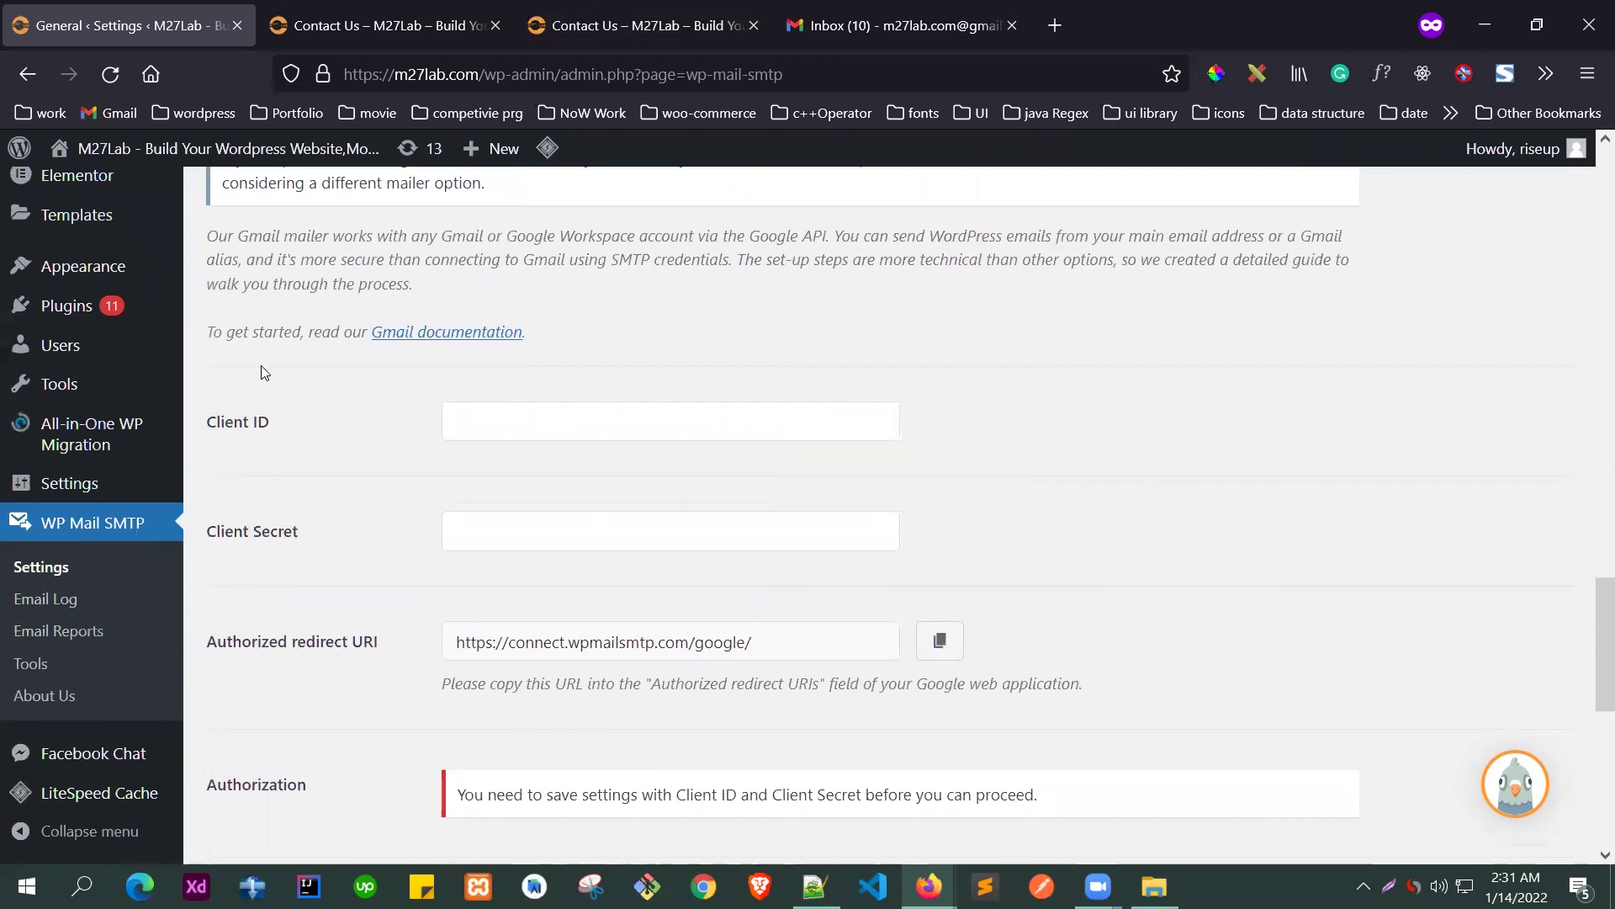
scroll(325, 462, down, 3)
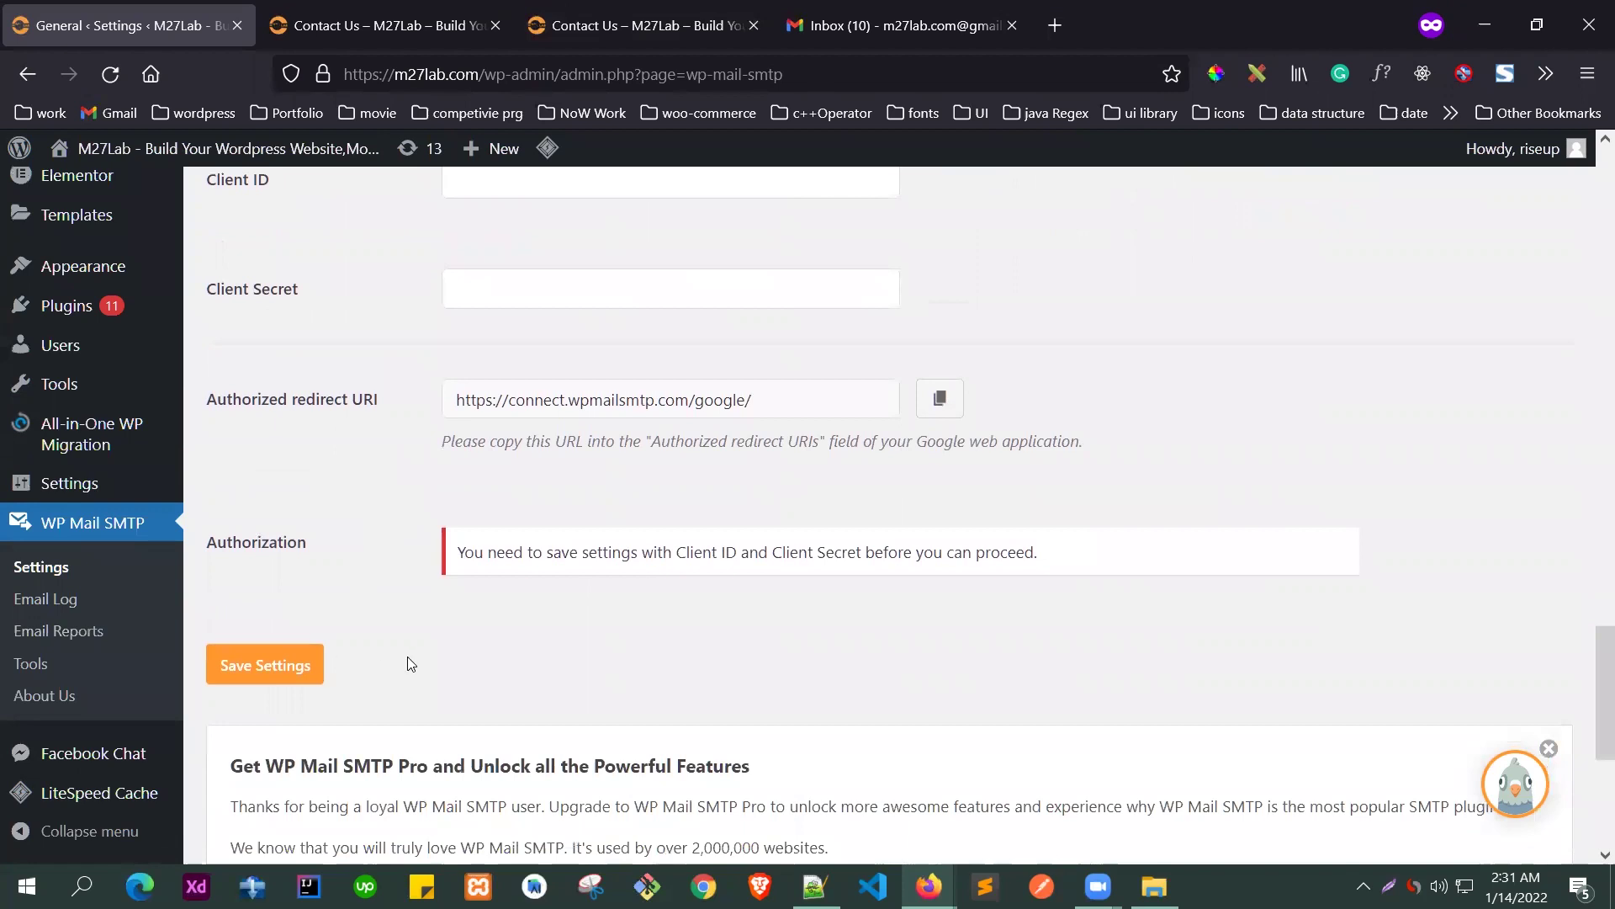
scroll(416, 639, up, 3)
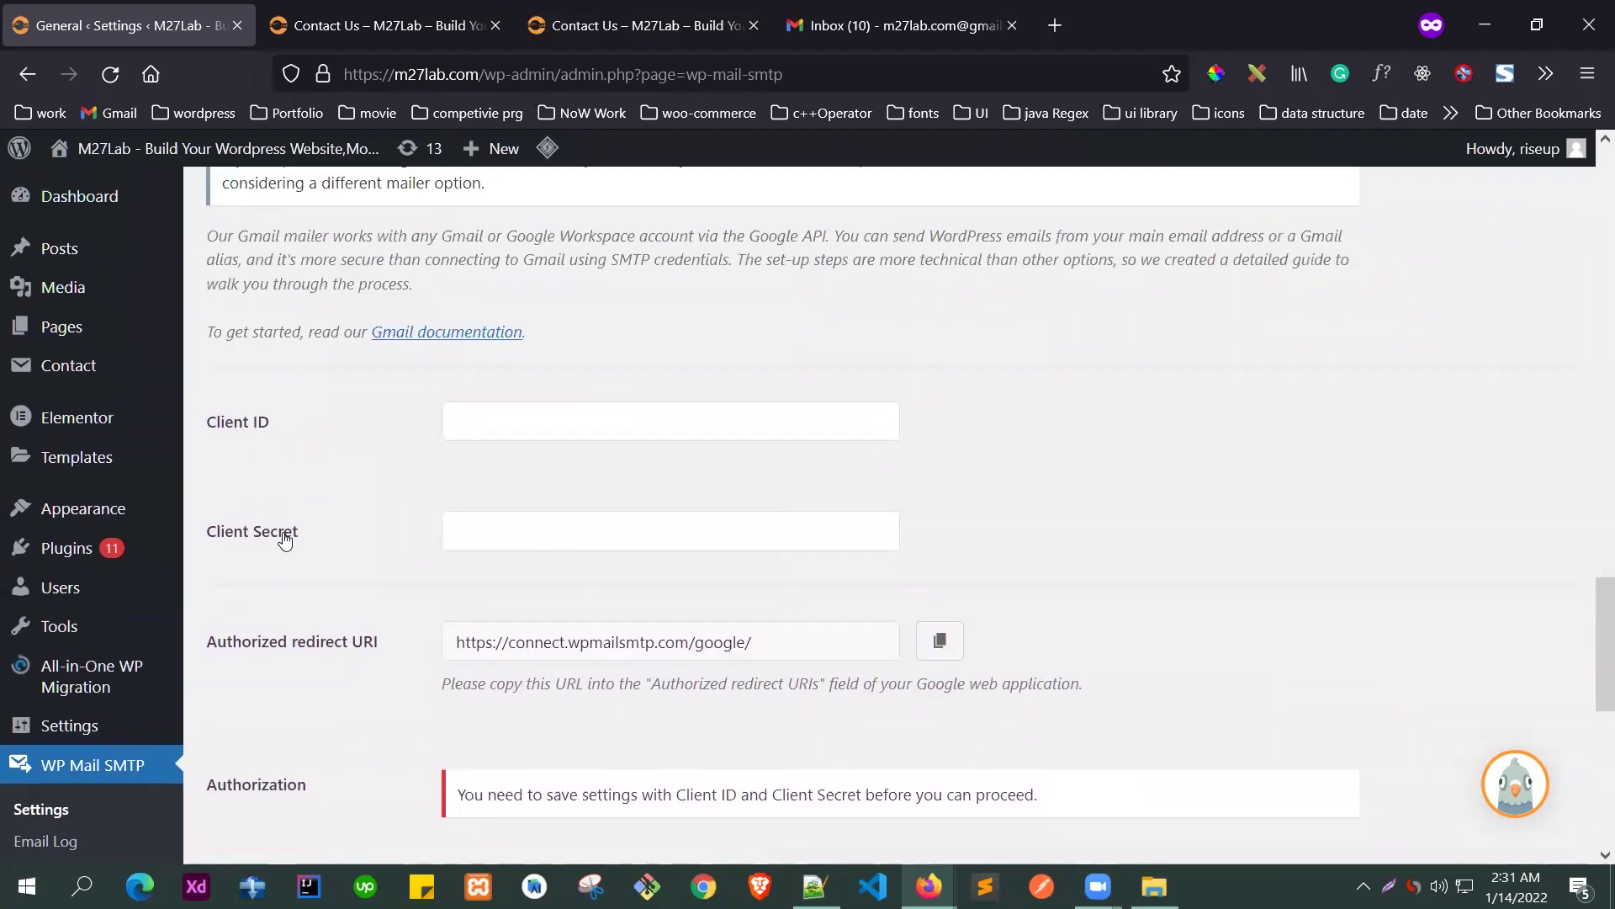
click(1053, 27)
- Load cloud.google.com in the private Firefox tab
click(695, 74)
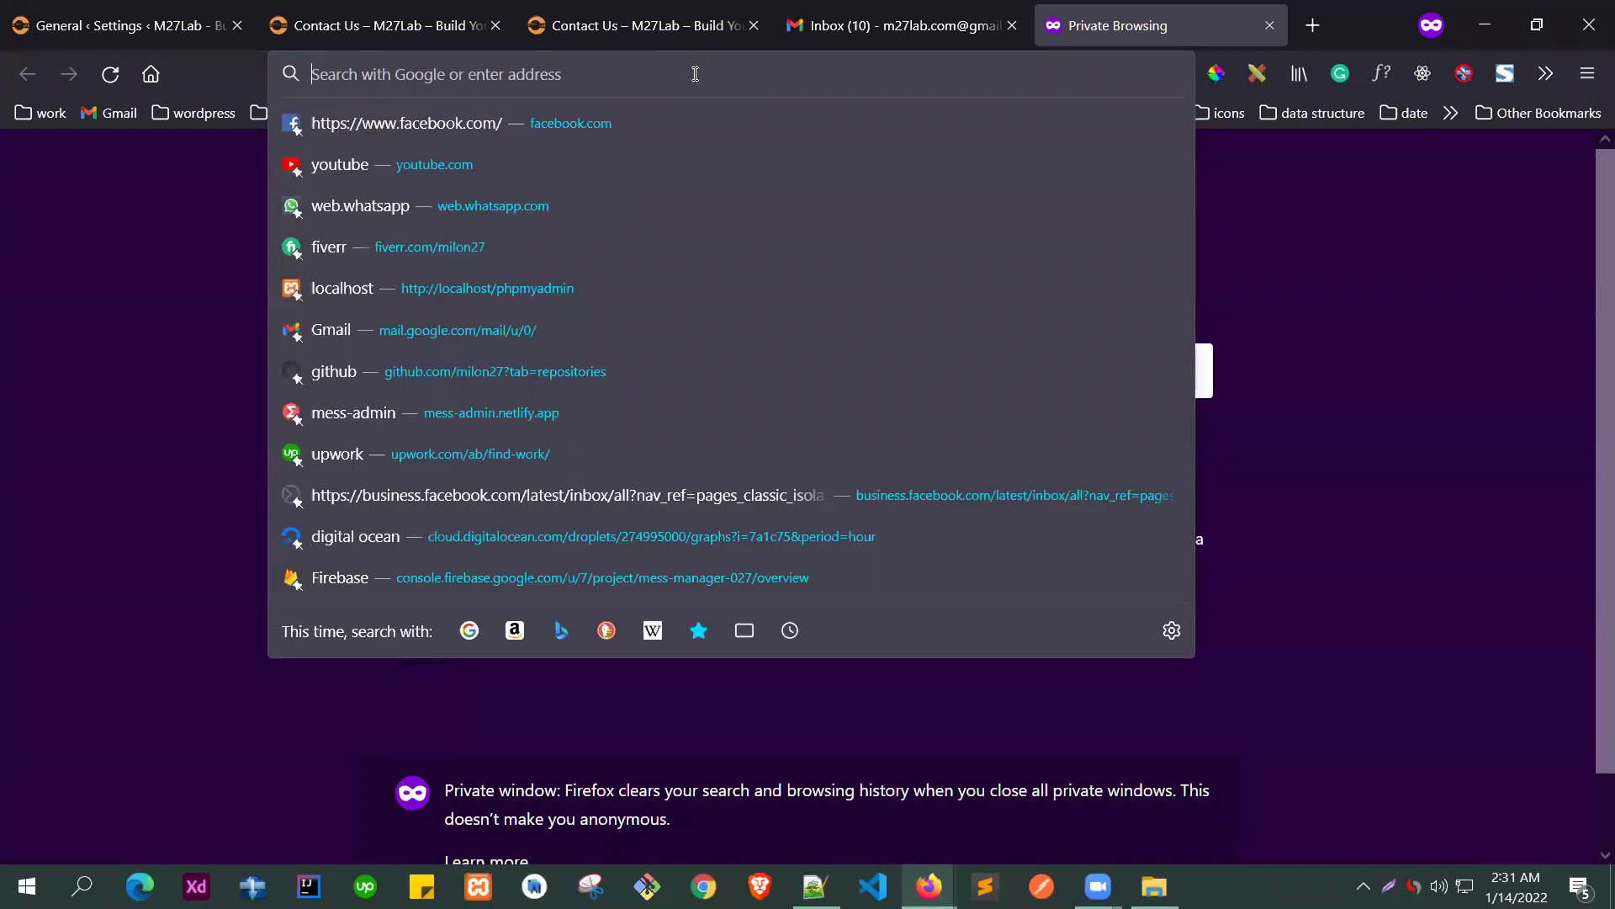
text(cloud.go)
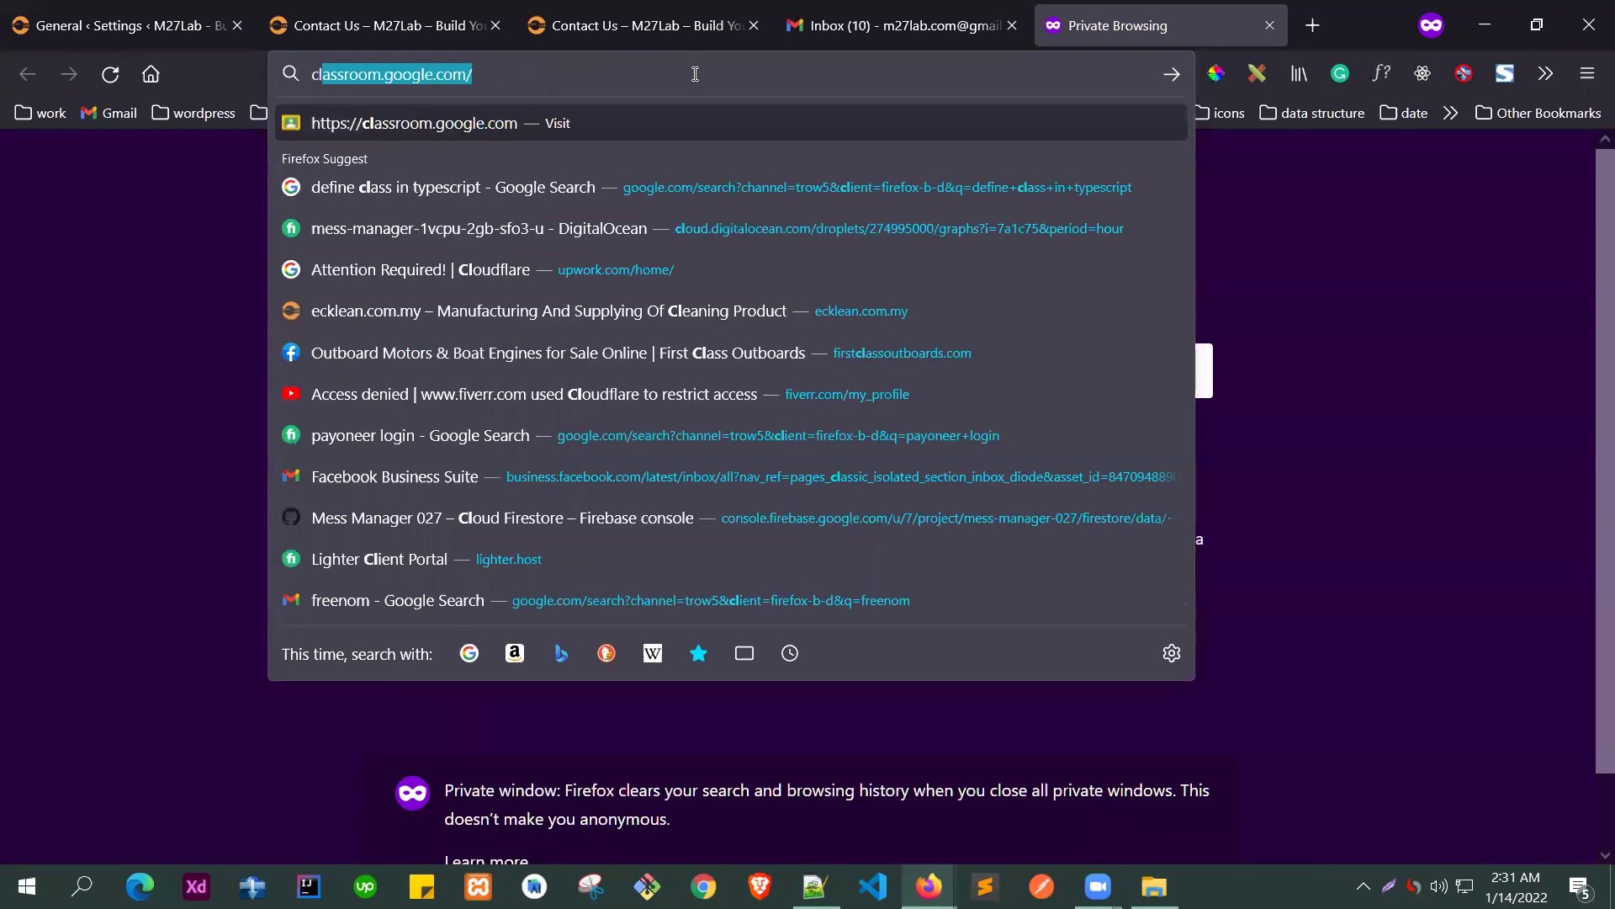
text(ogle.com)
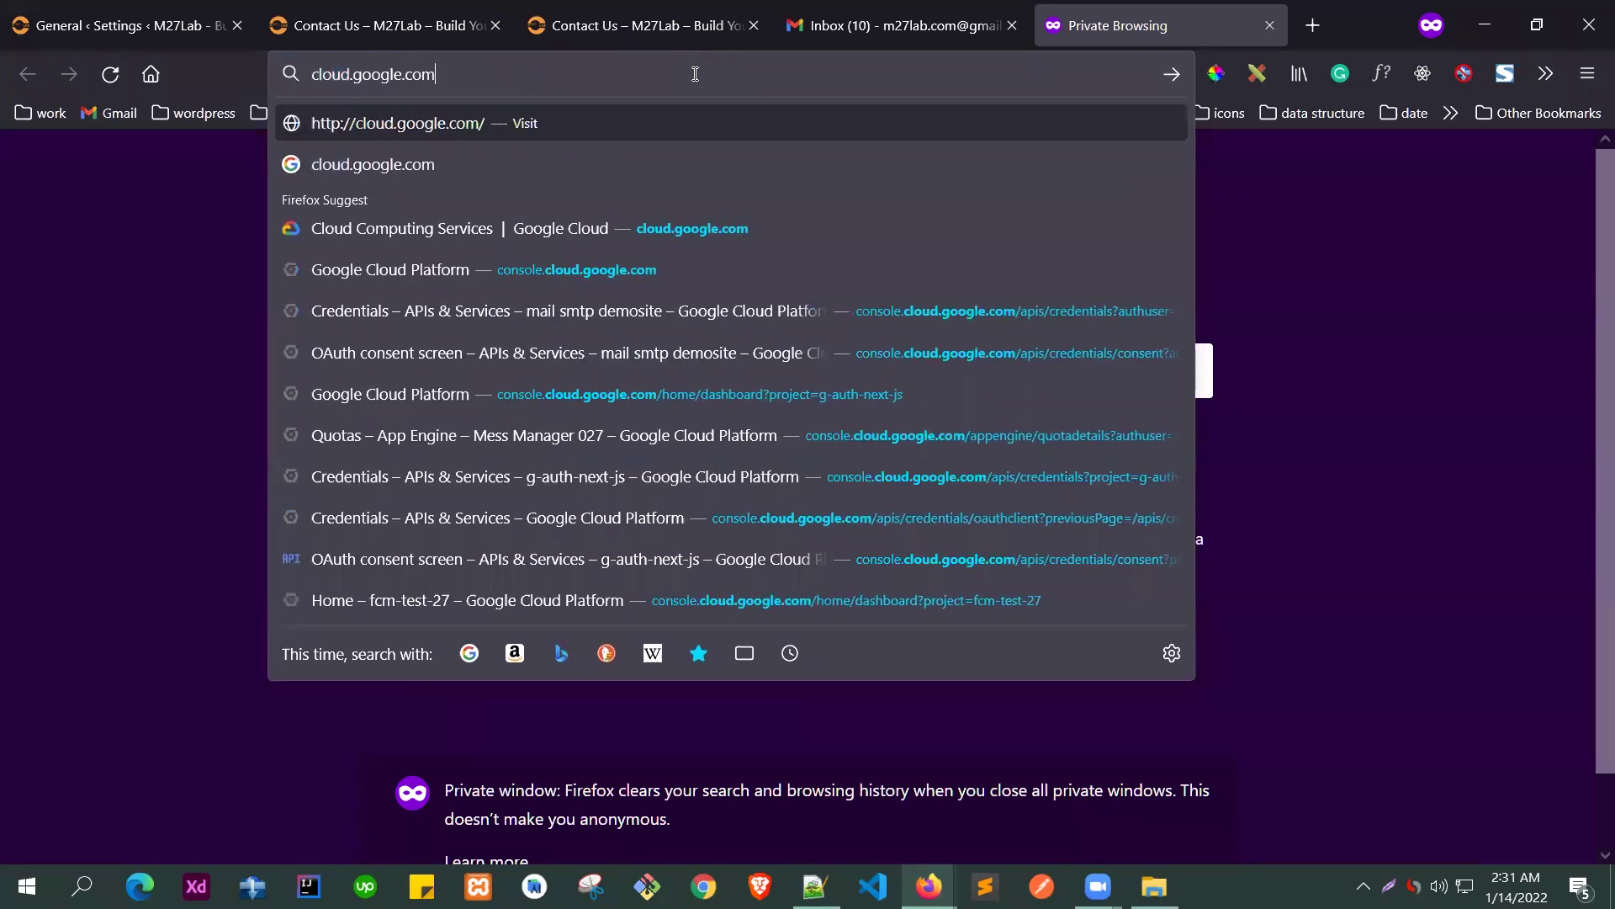
key(Return)
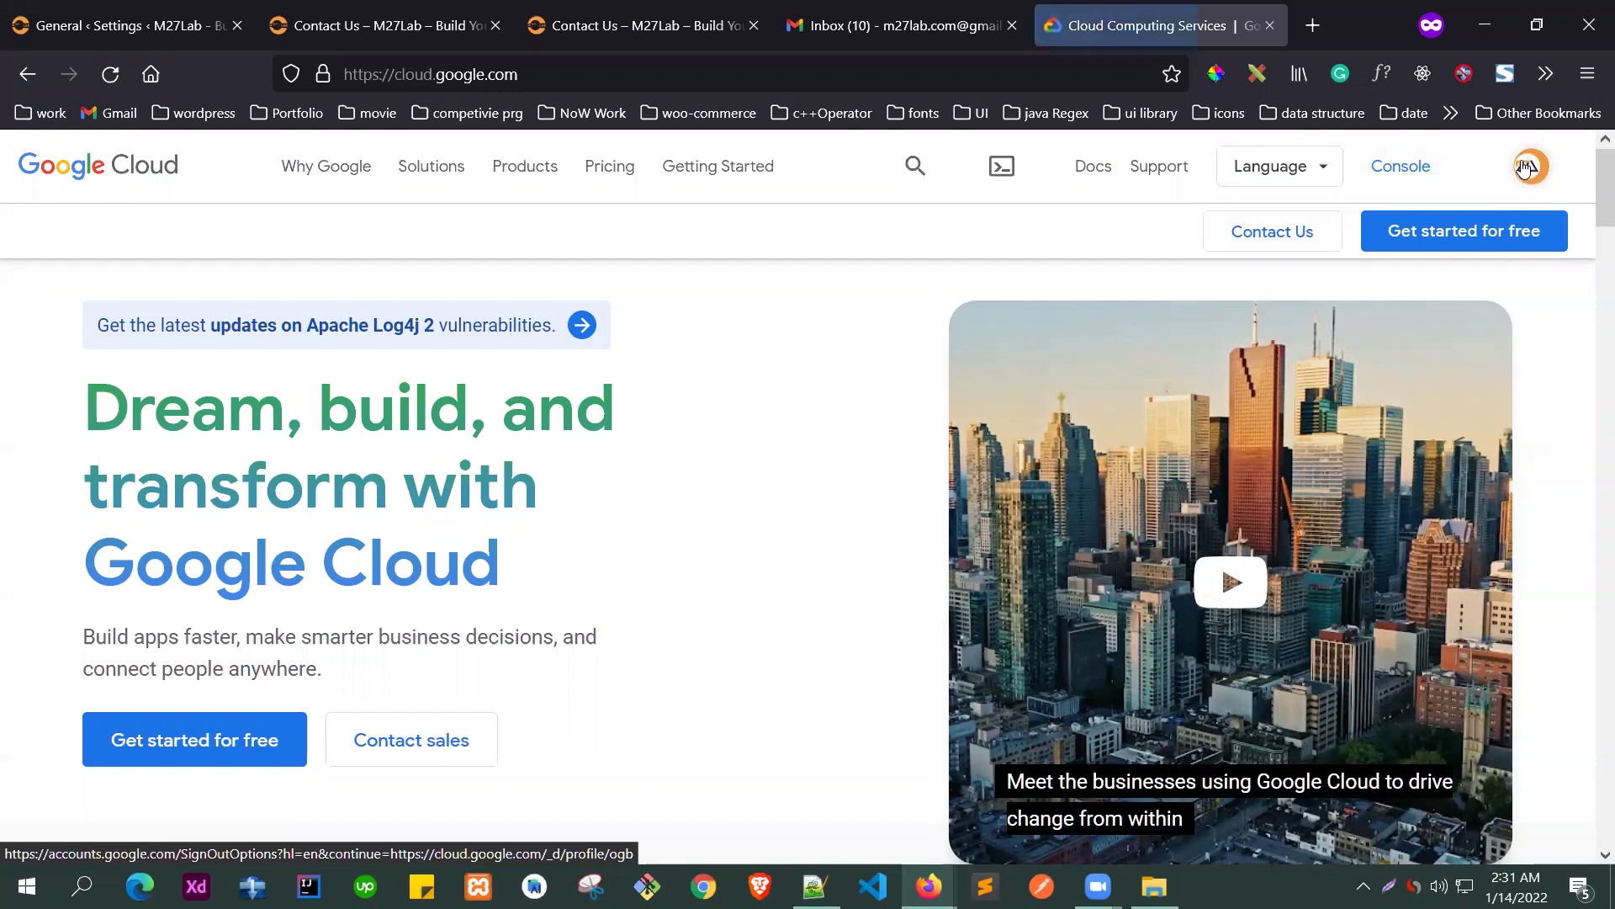
- Enter the Cloud Console via Cloud Storage, set country to Bangladesh and accept the Terms of Service
click(1399, 174)
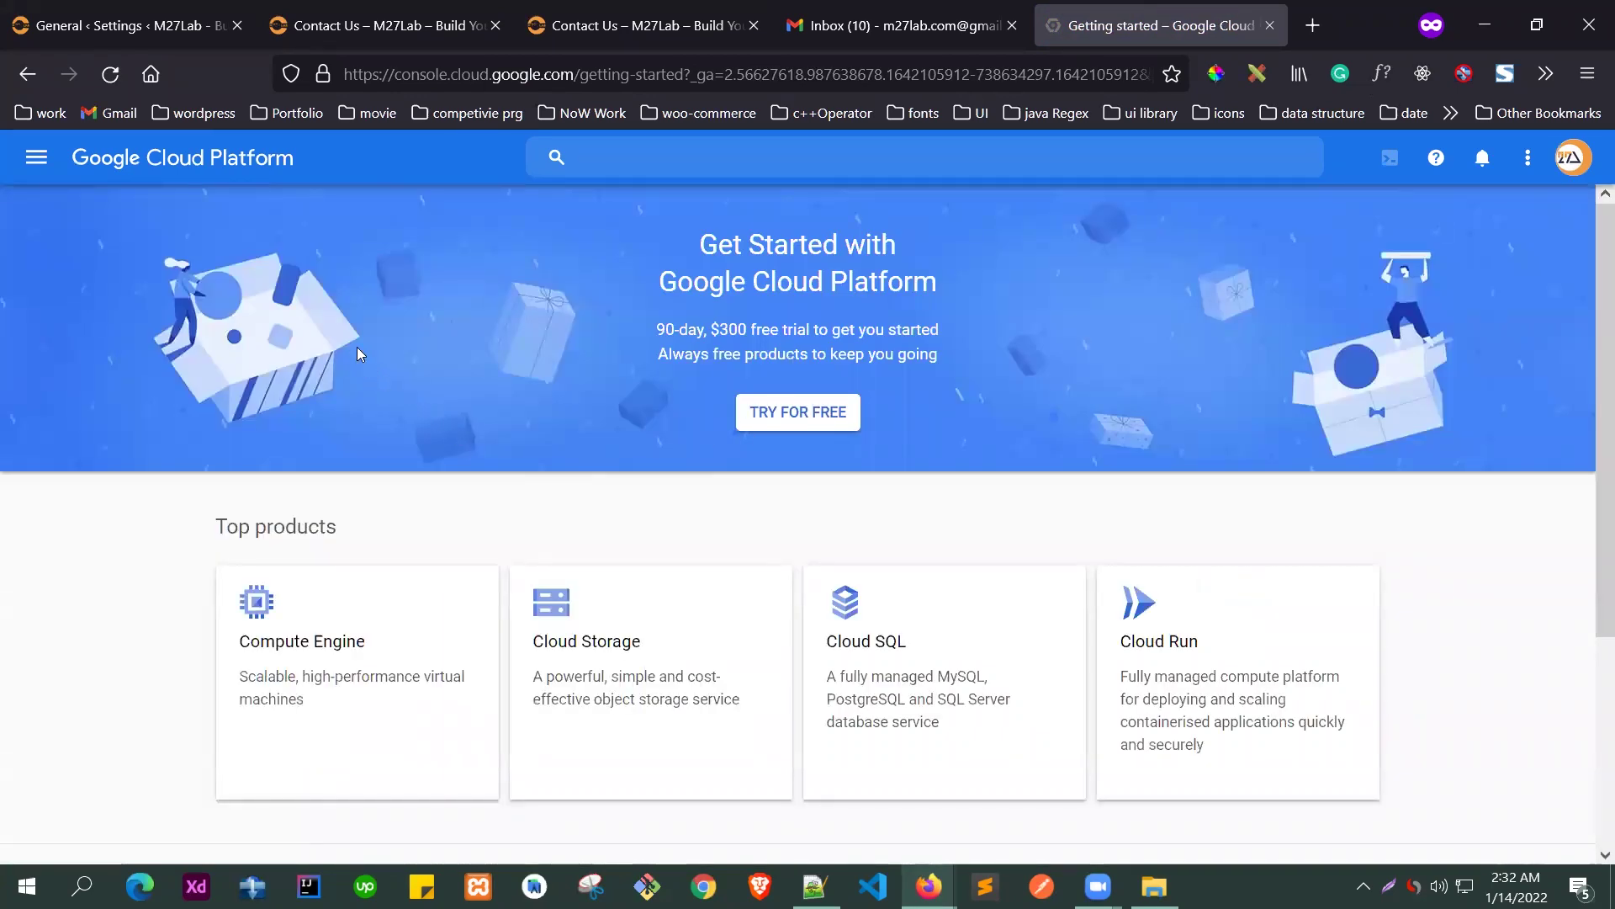
scroll(605, 426, down, 4)
click(713, 486)
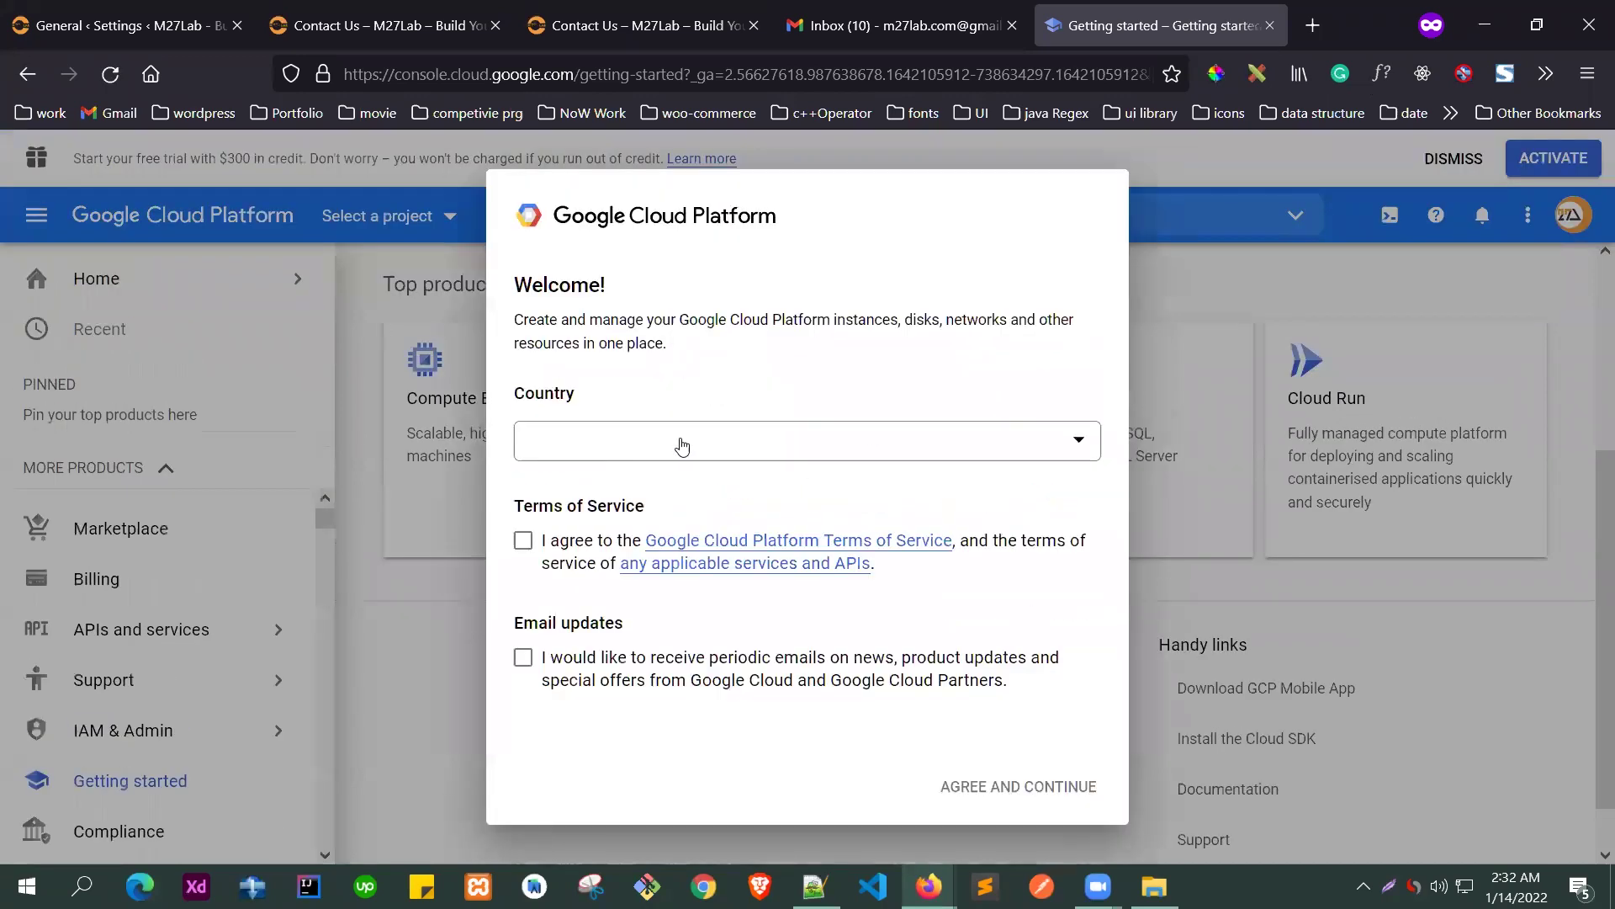
click(523, 540)
drag(515, 507, 596, 507)
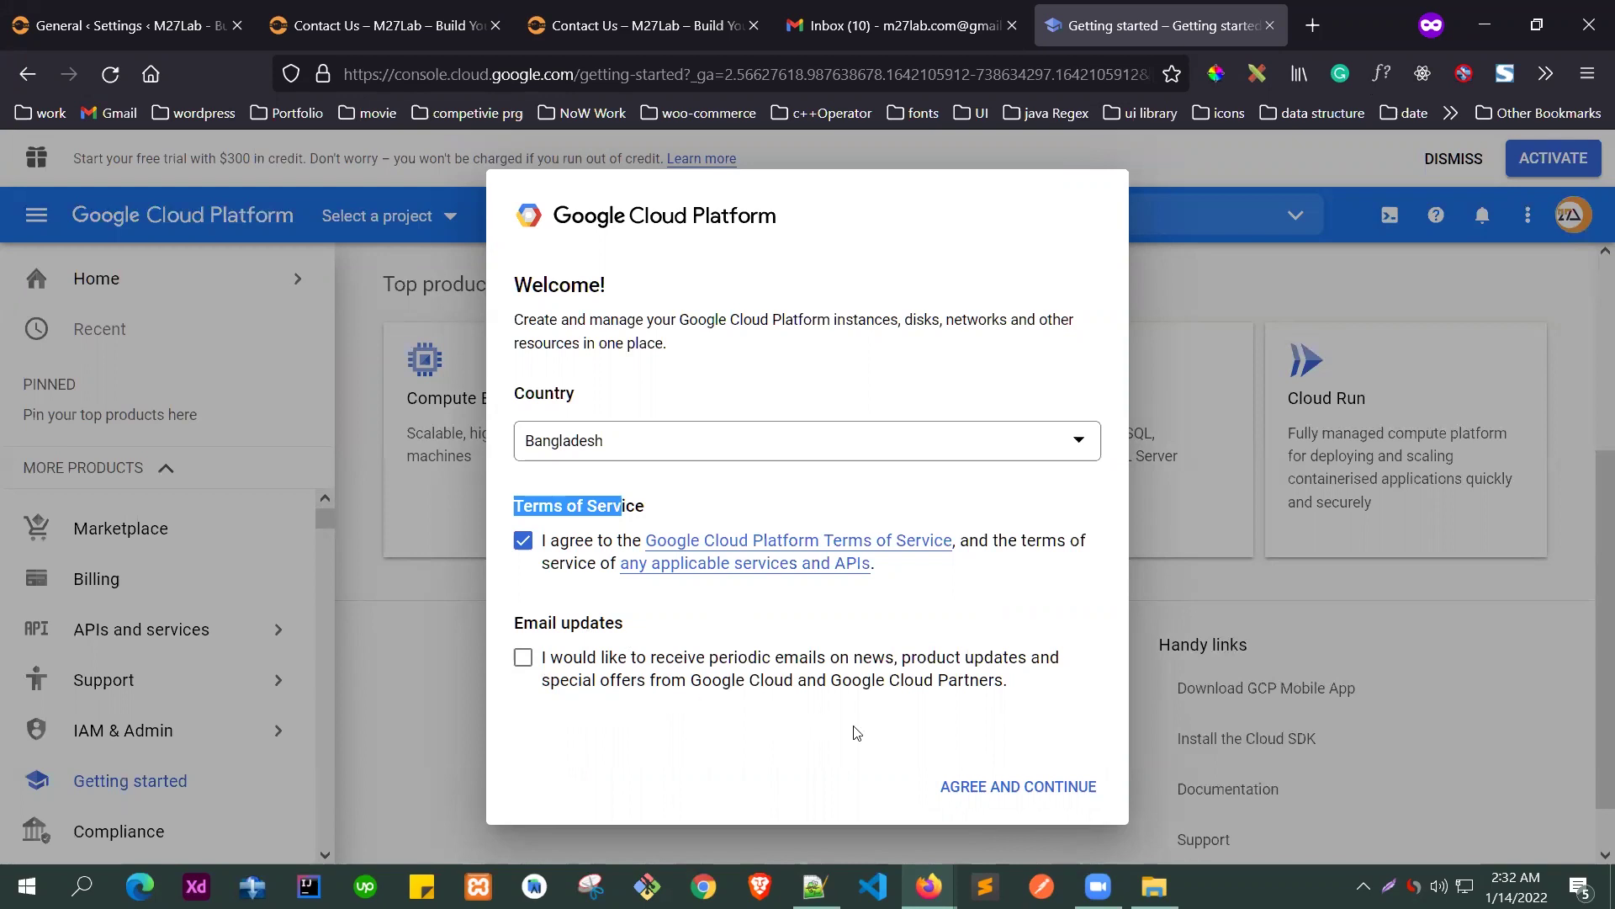
click(1049, 784)
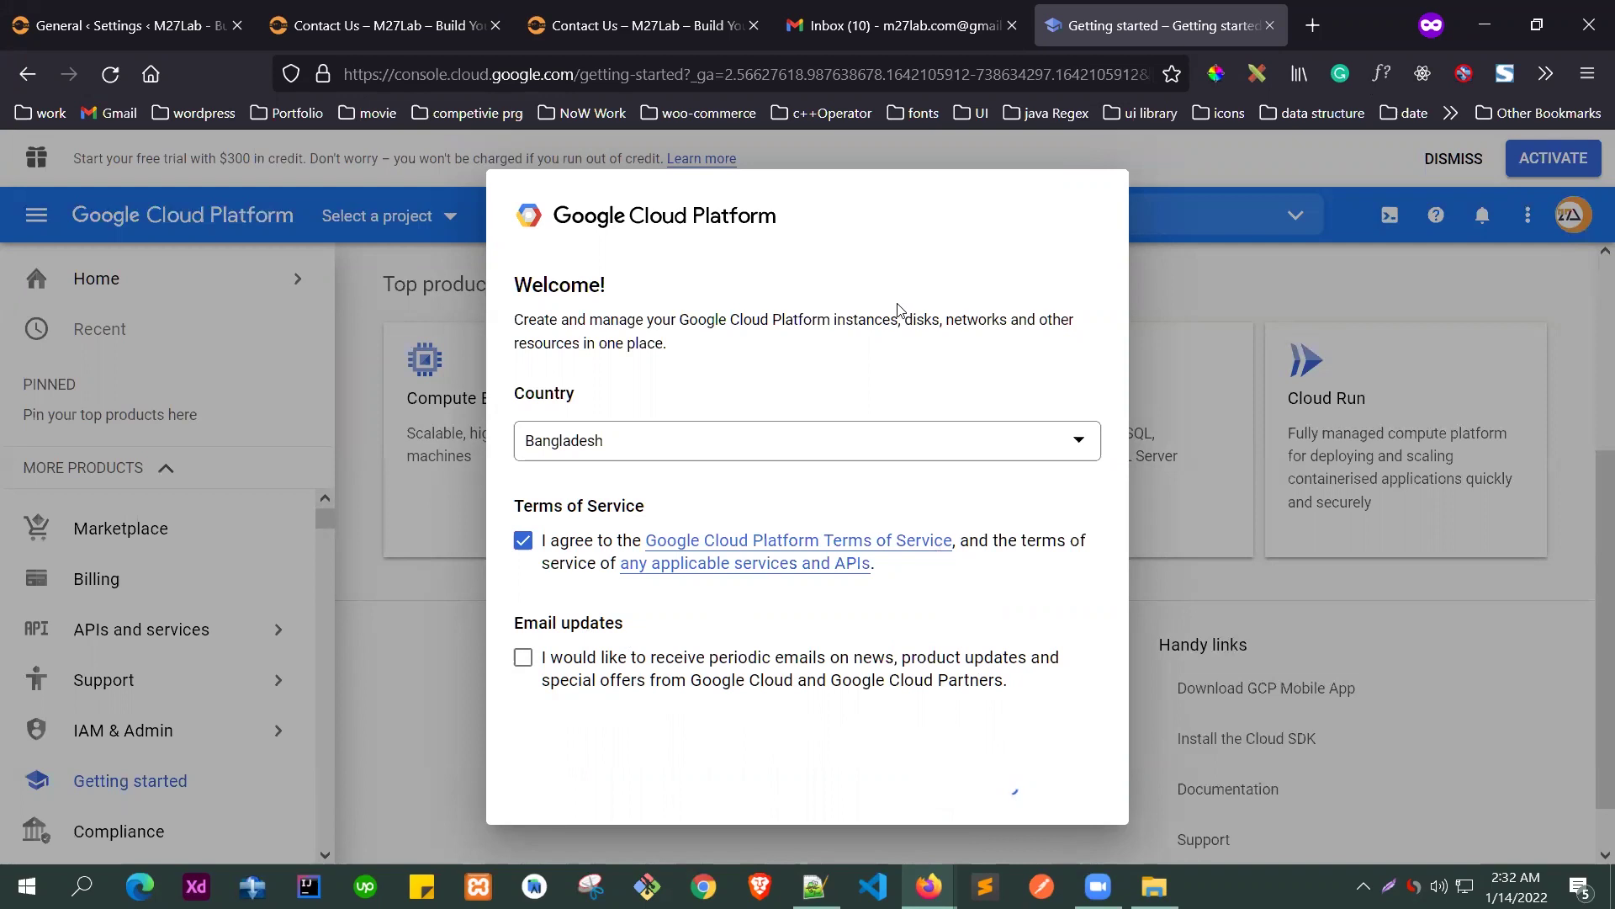
scroll(484, 468, up, 4)
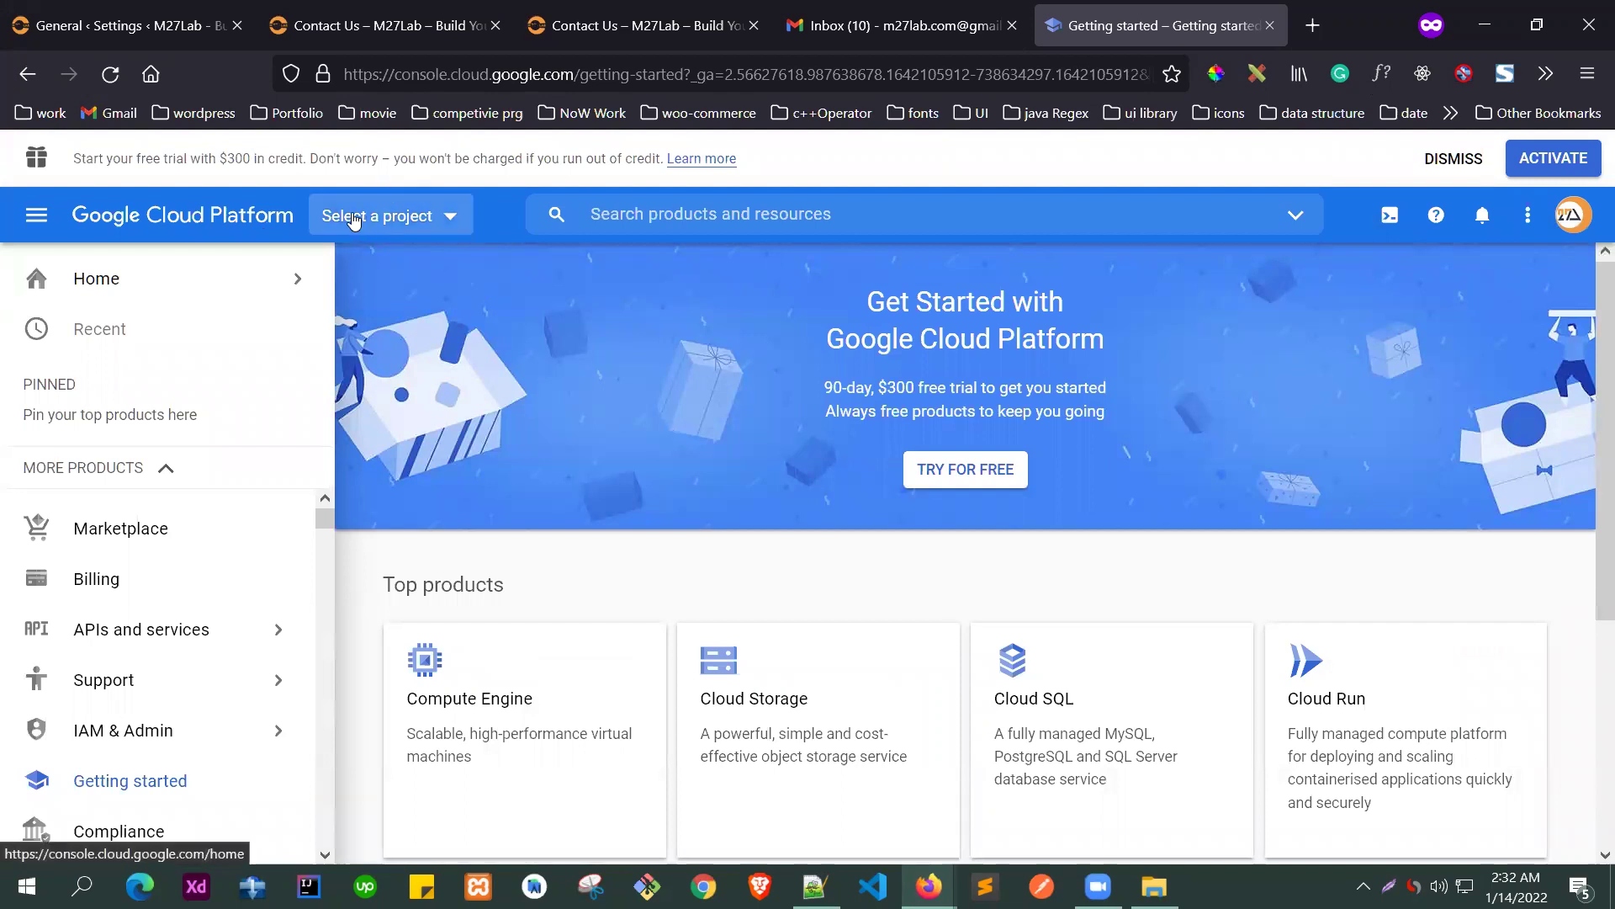
- Create a project named 'mail smtp for m27lab' and switch to it
click(393, 222)
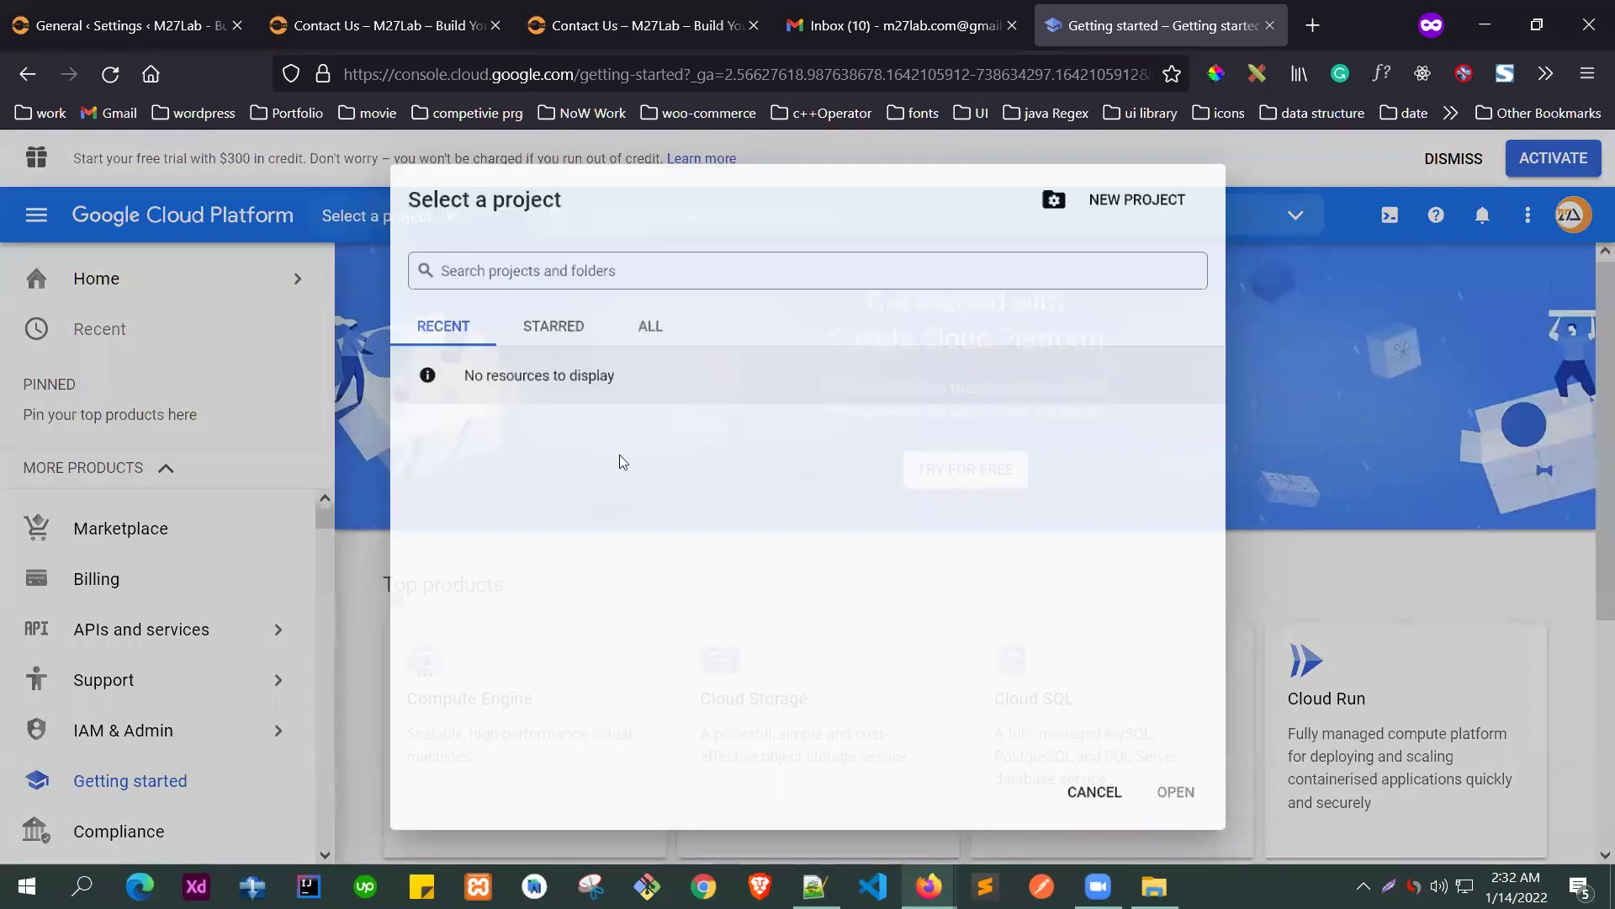
click(1125, 191)
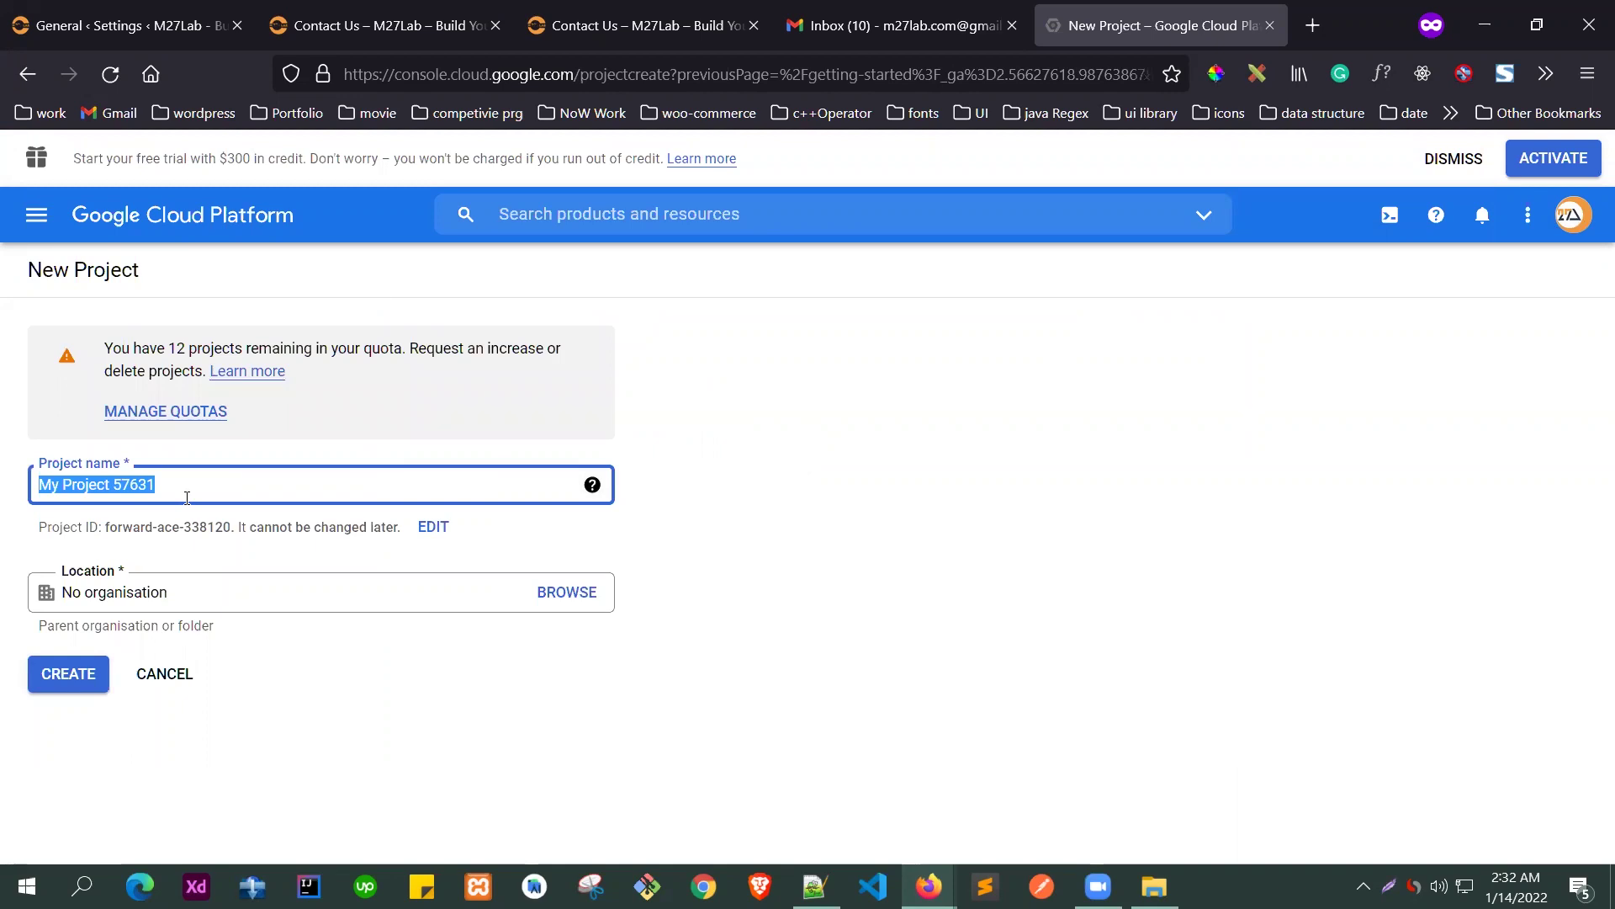
text(mail smtp)
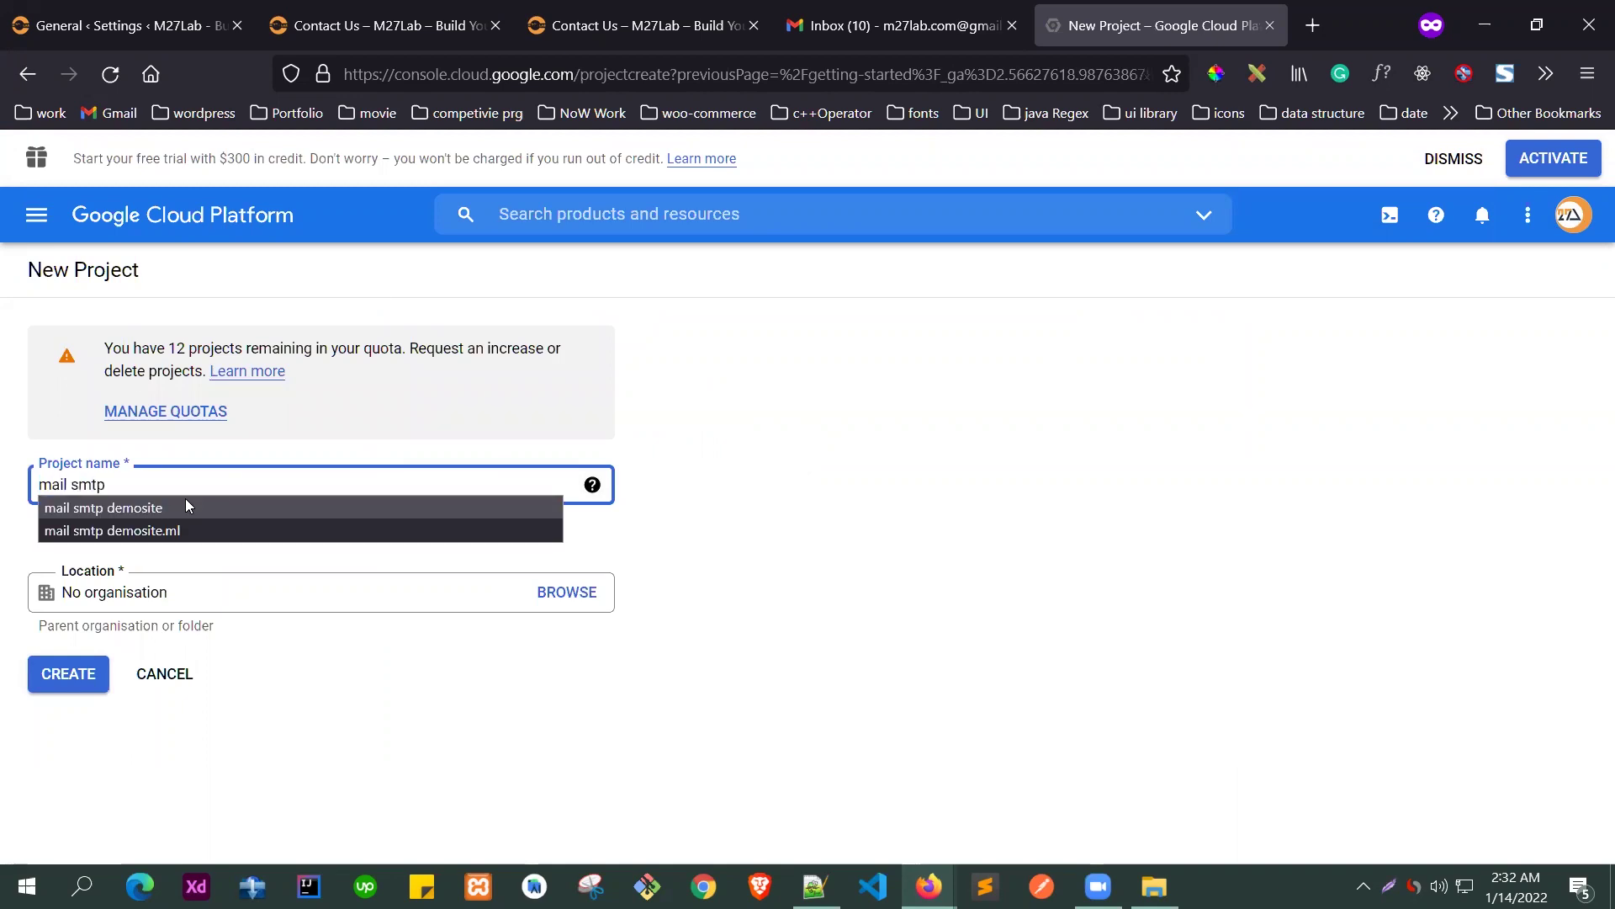
text( for)
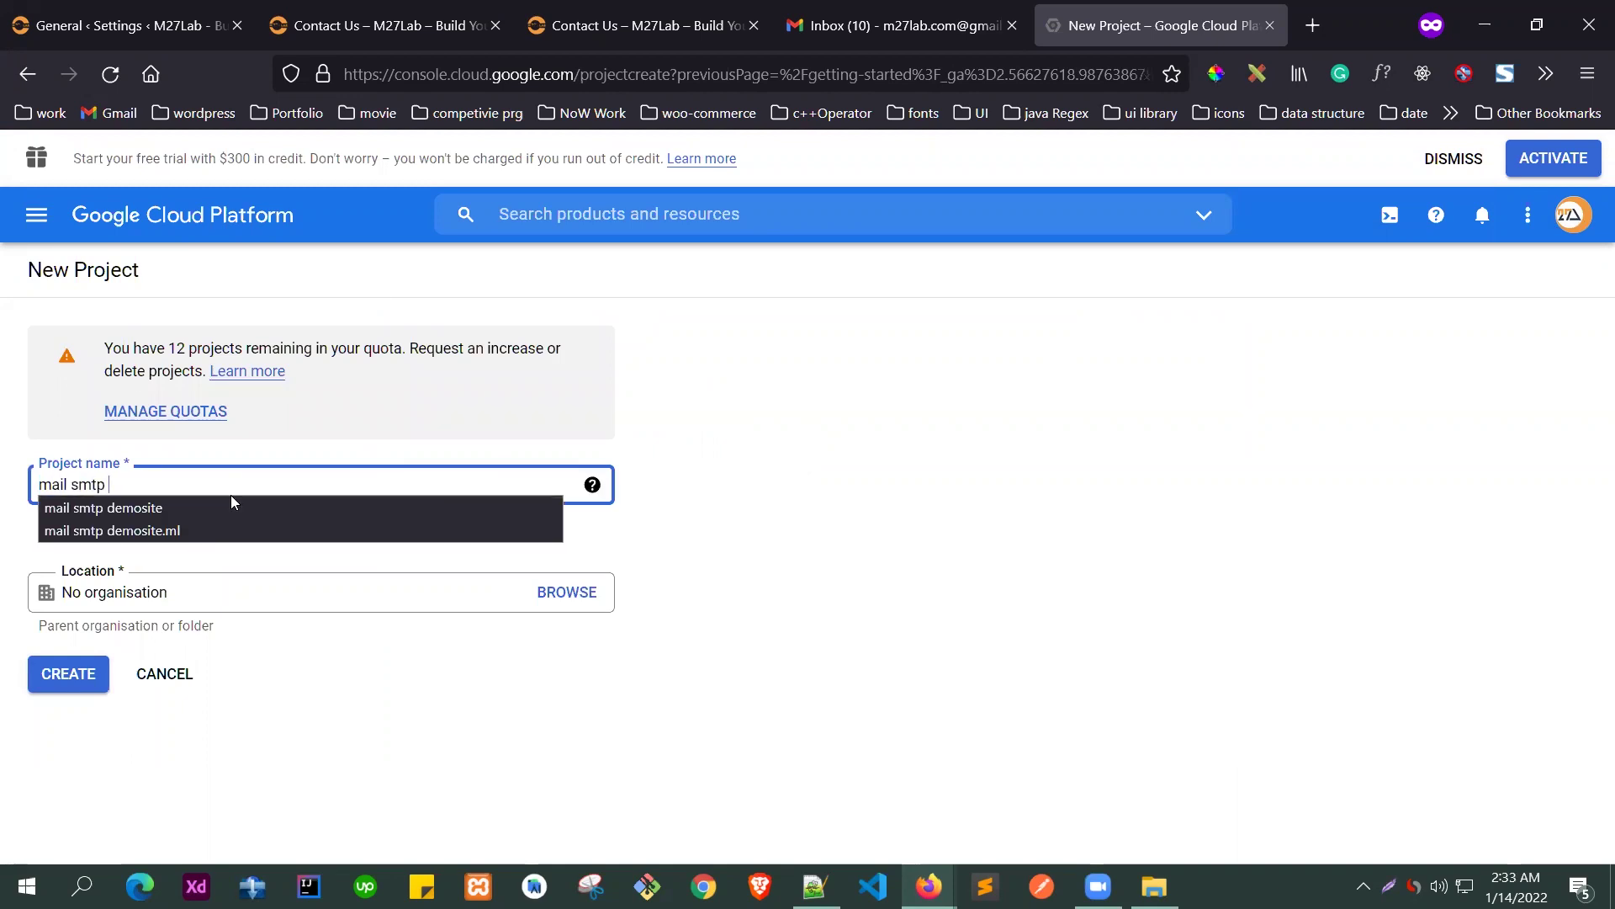
text( m27lab)
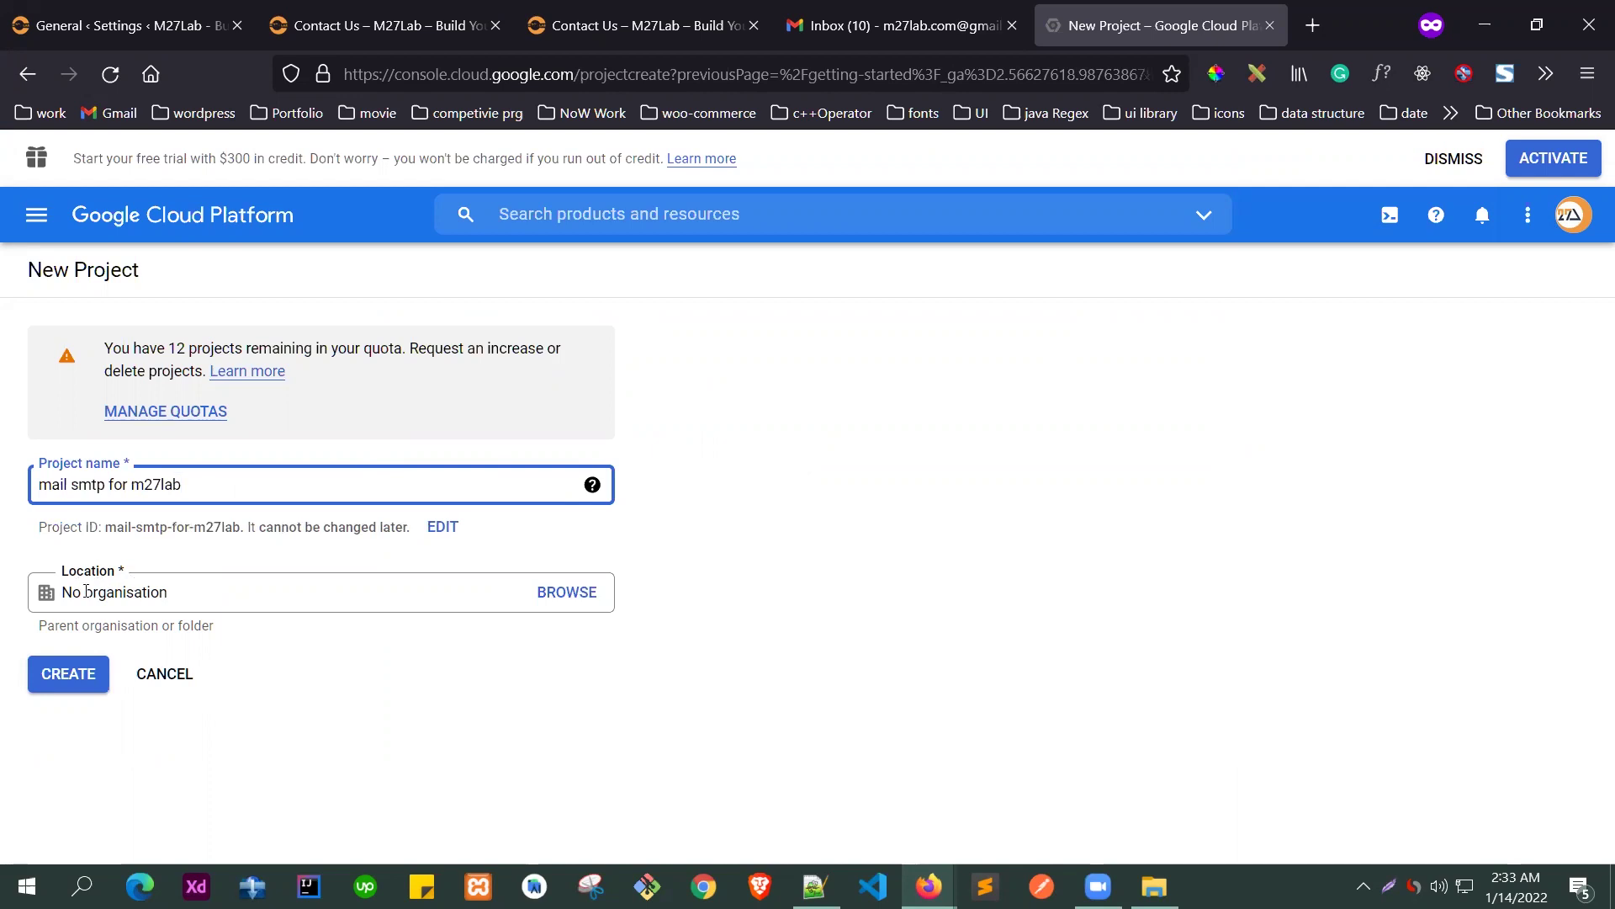
click(58, 669)
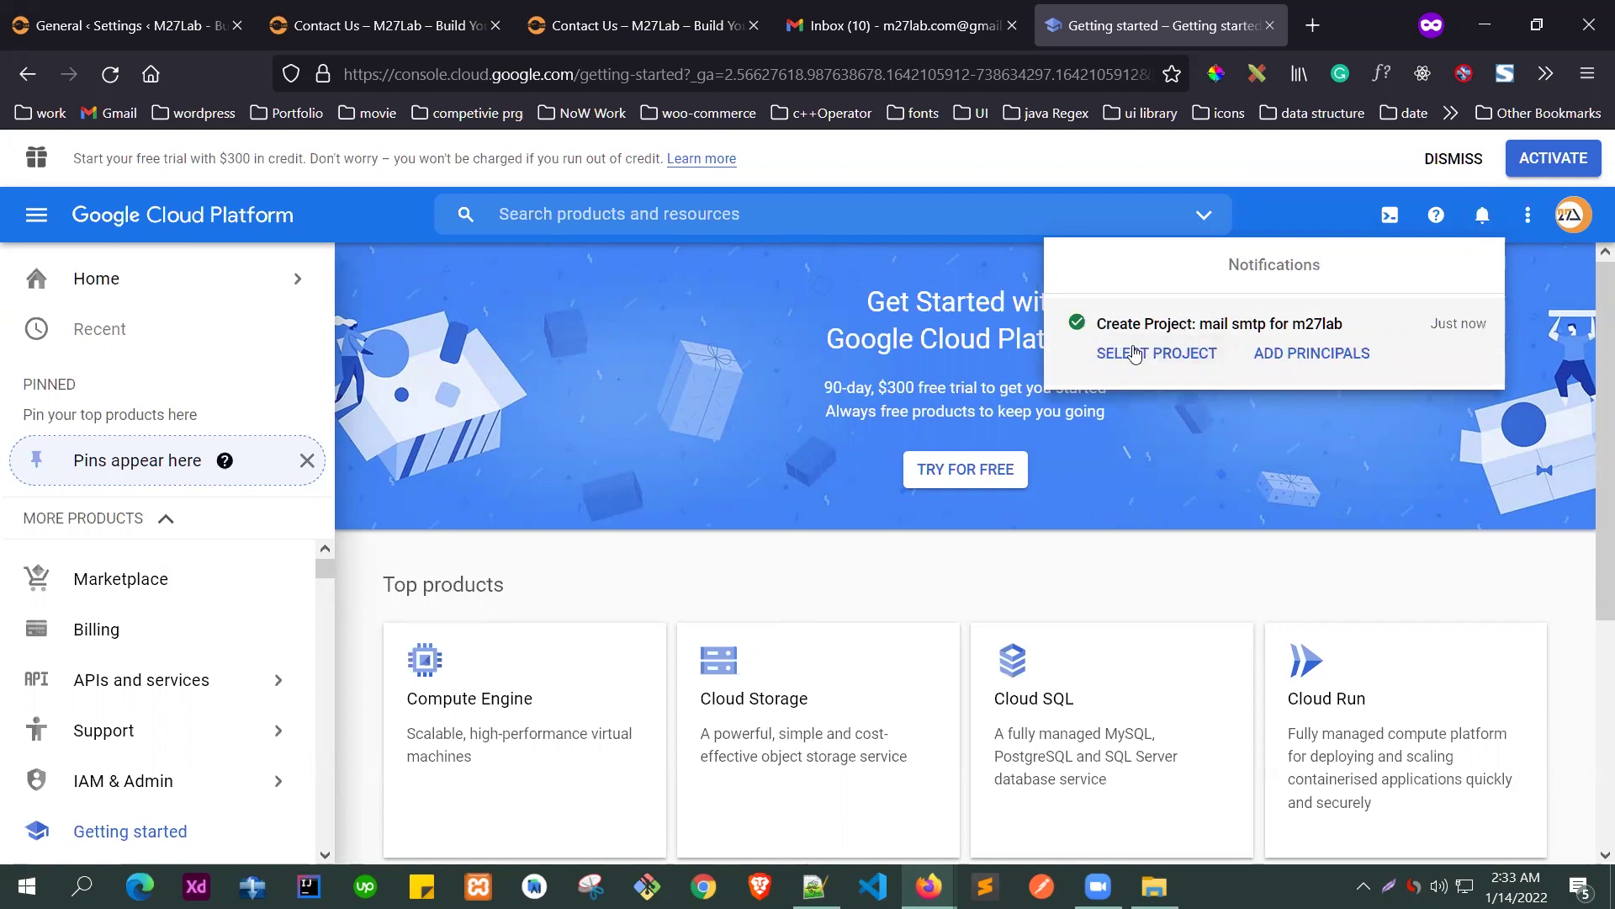
click(1139, 356)
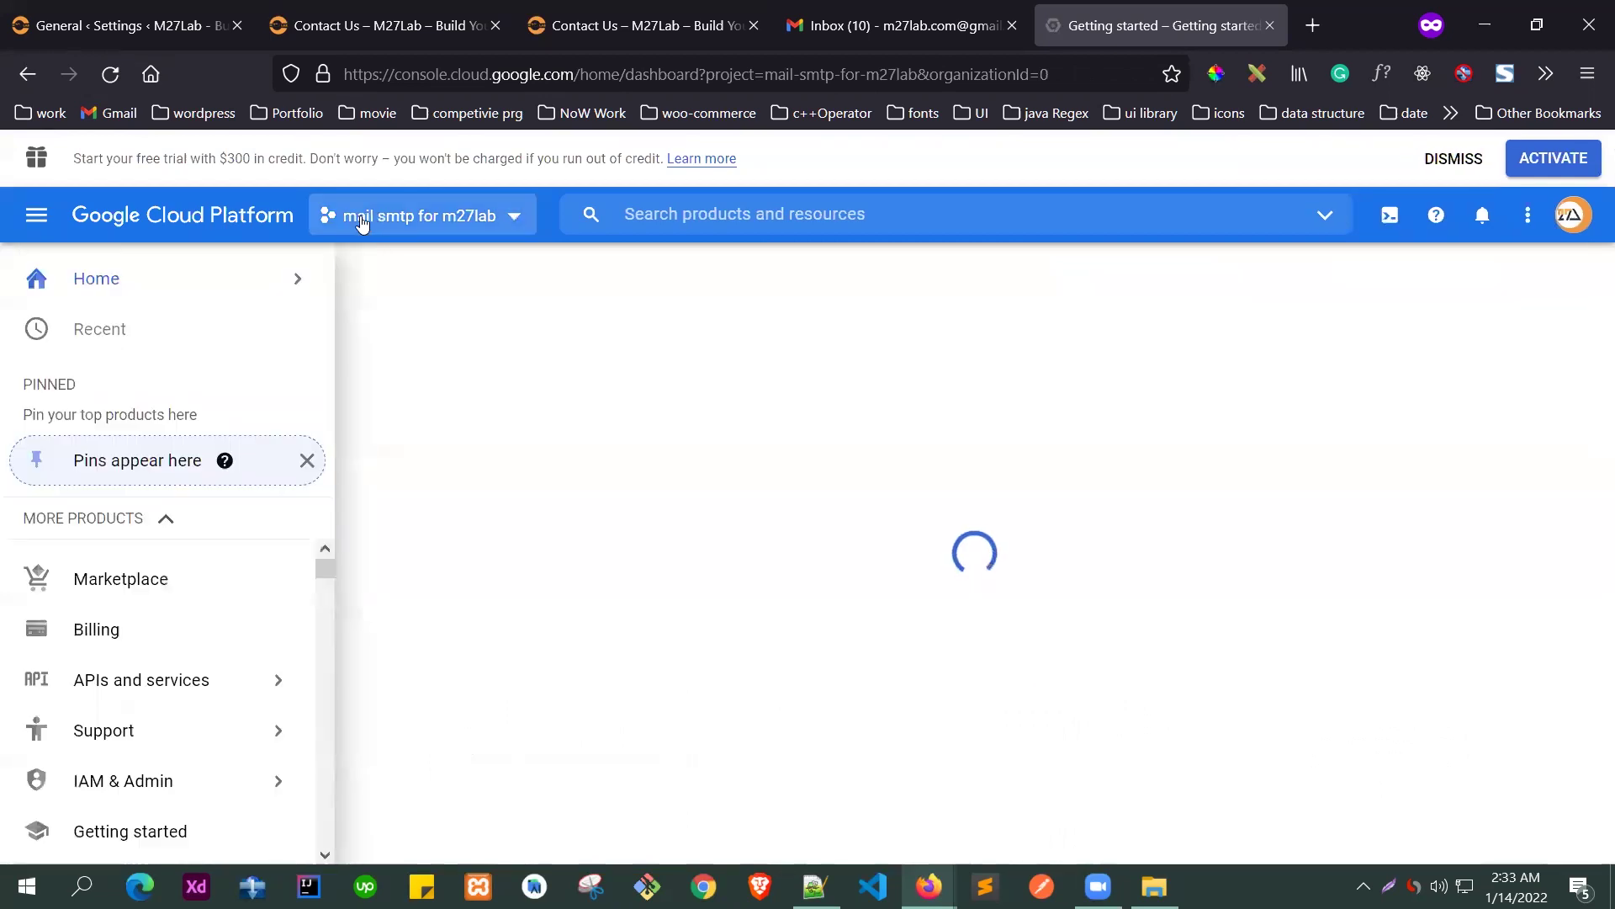
- Confirm the active project, close the duplicate Contact Us tab and return to the project dashboard
click(362, 221)
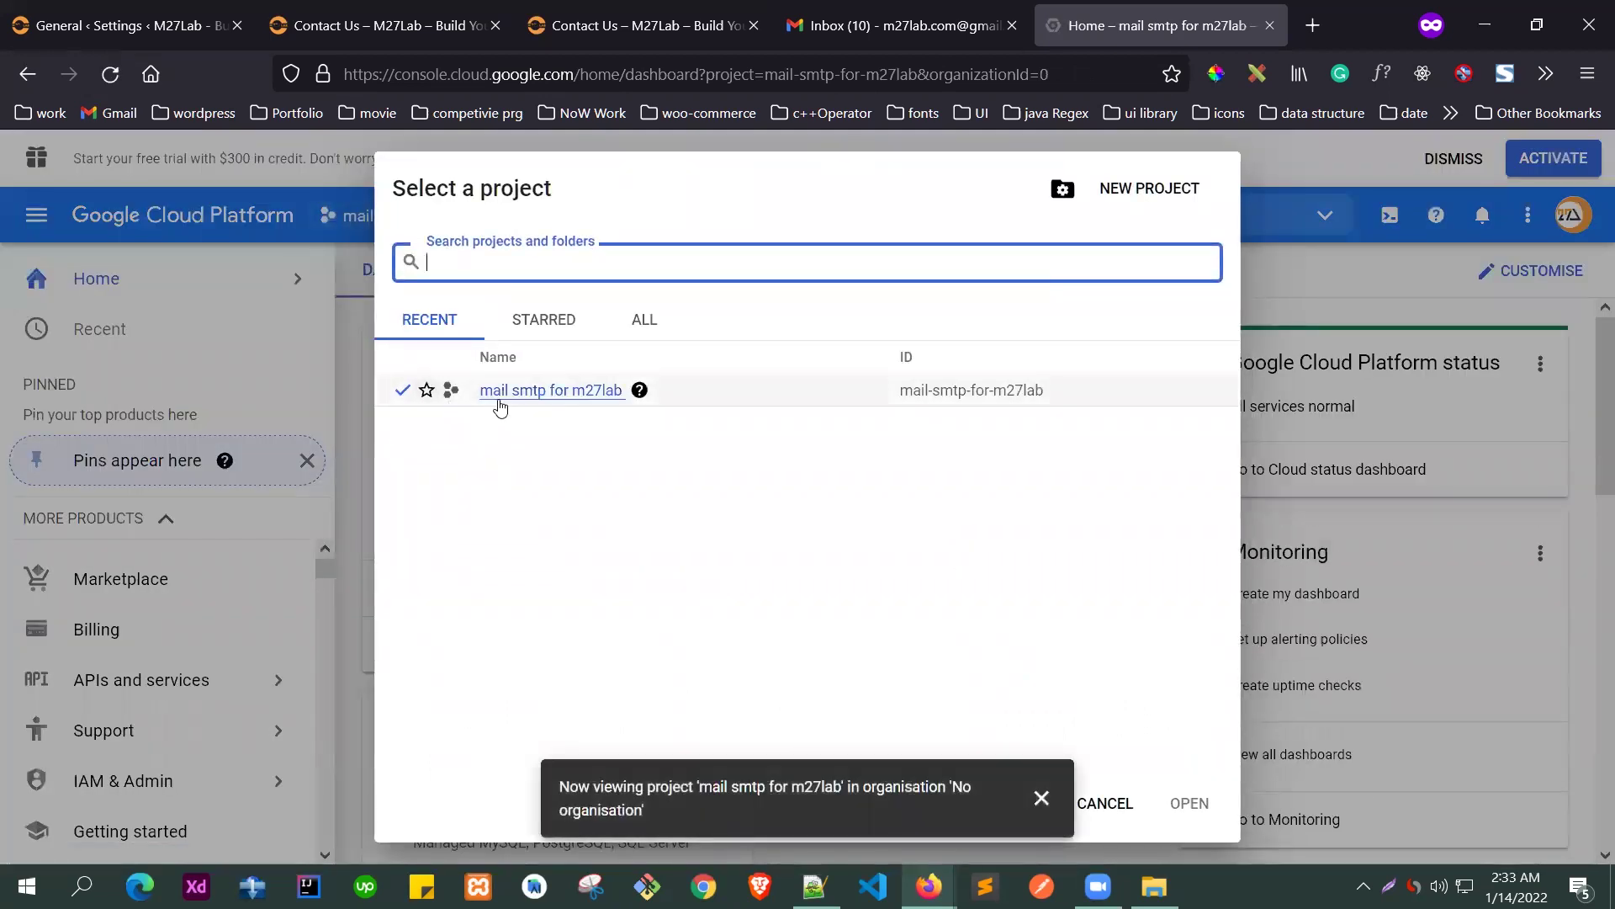
click(1285, 274)
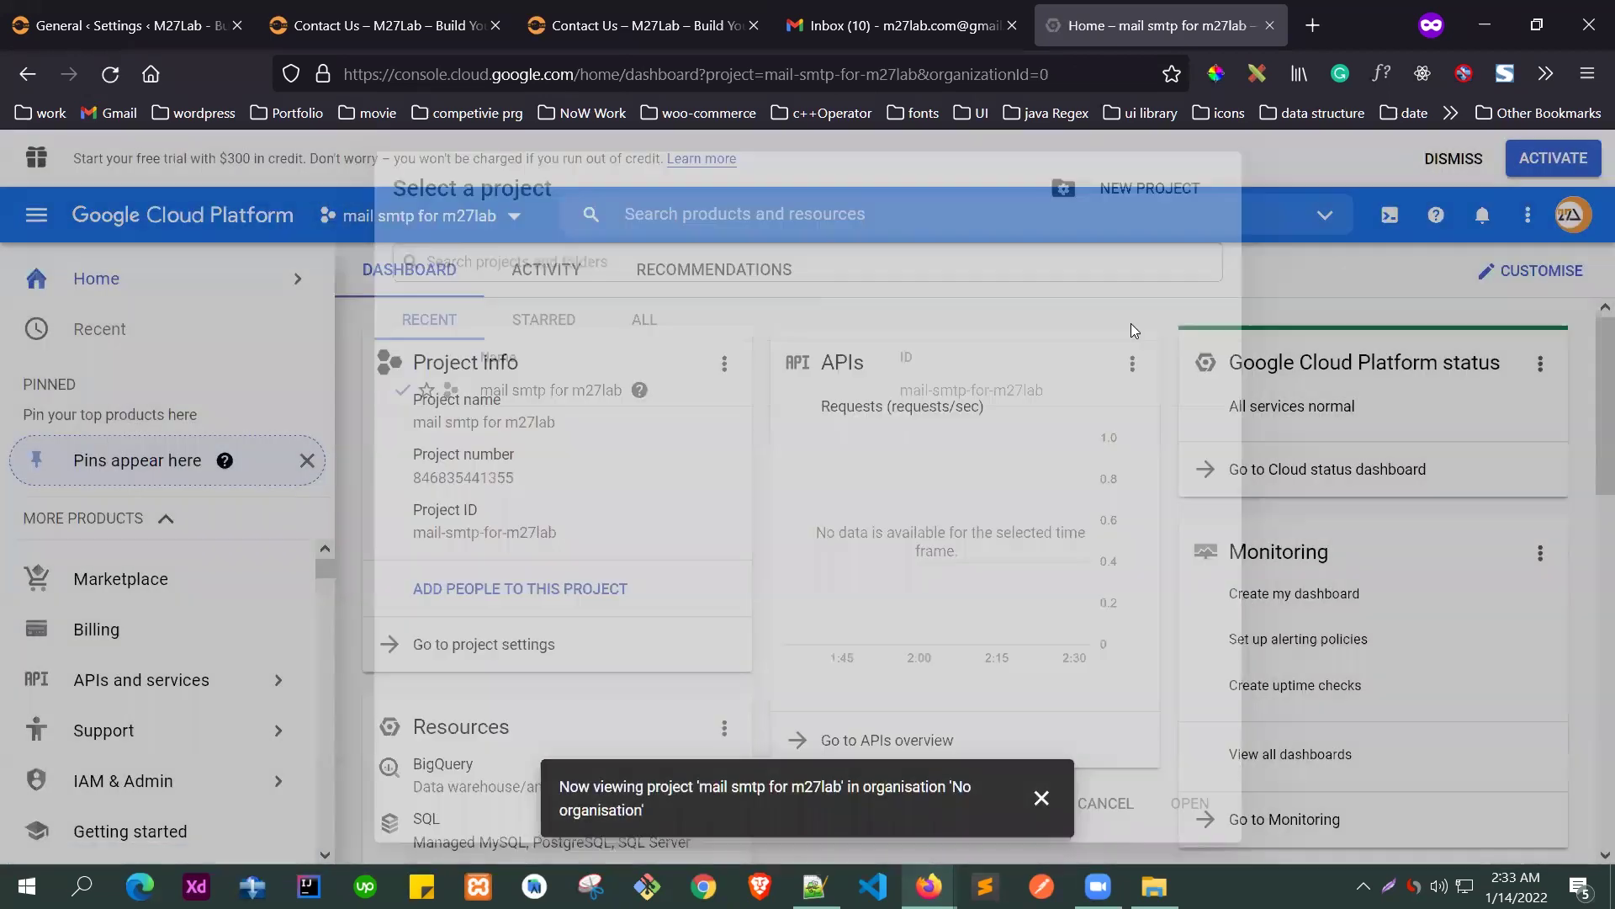
scroll(833, 538, down, 2)
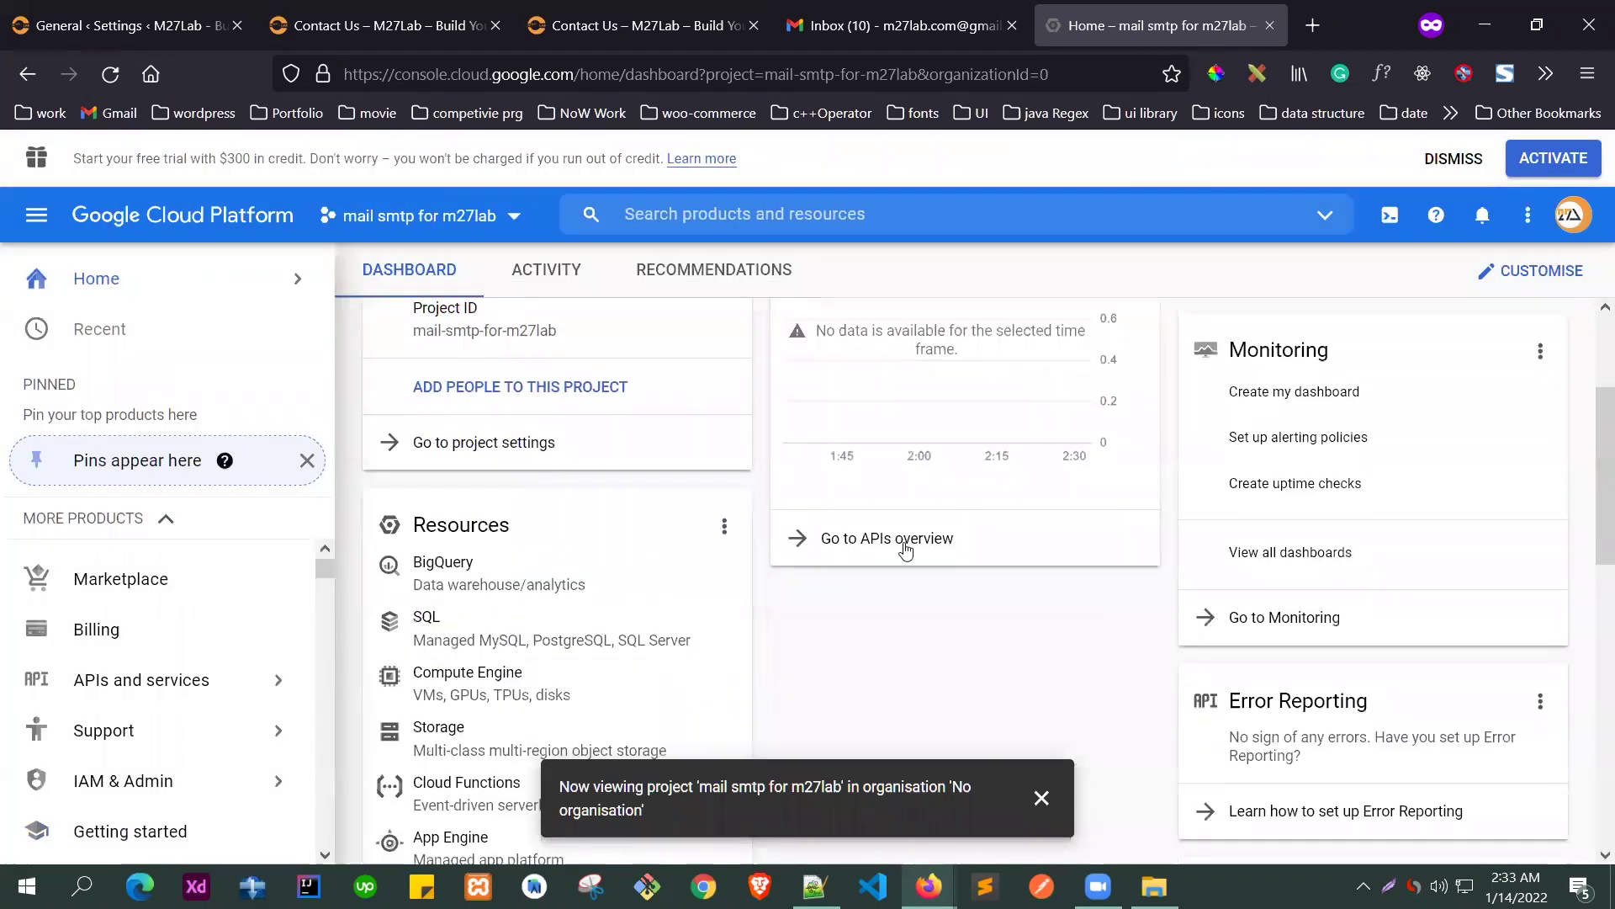
click(900, 25)
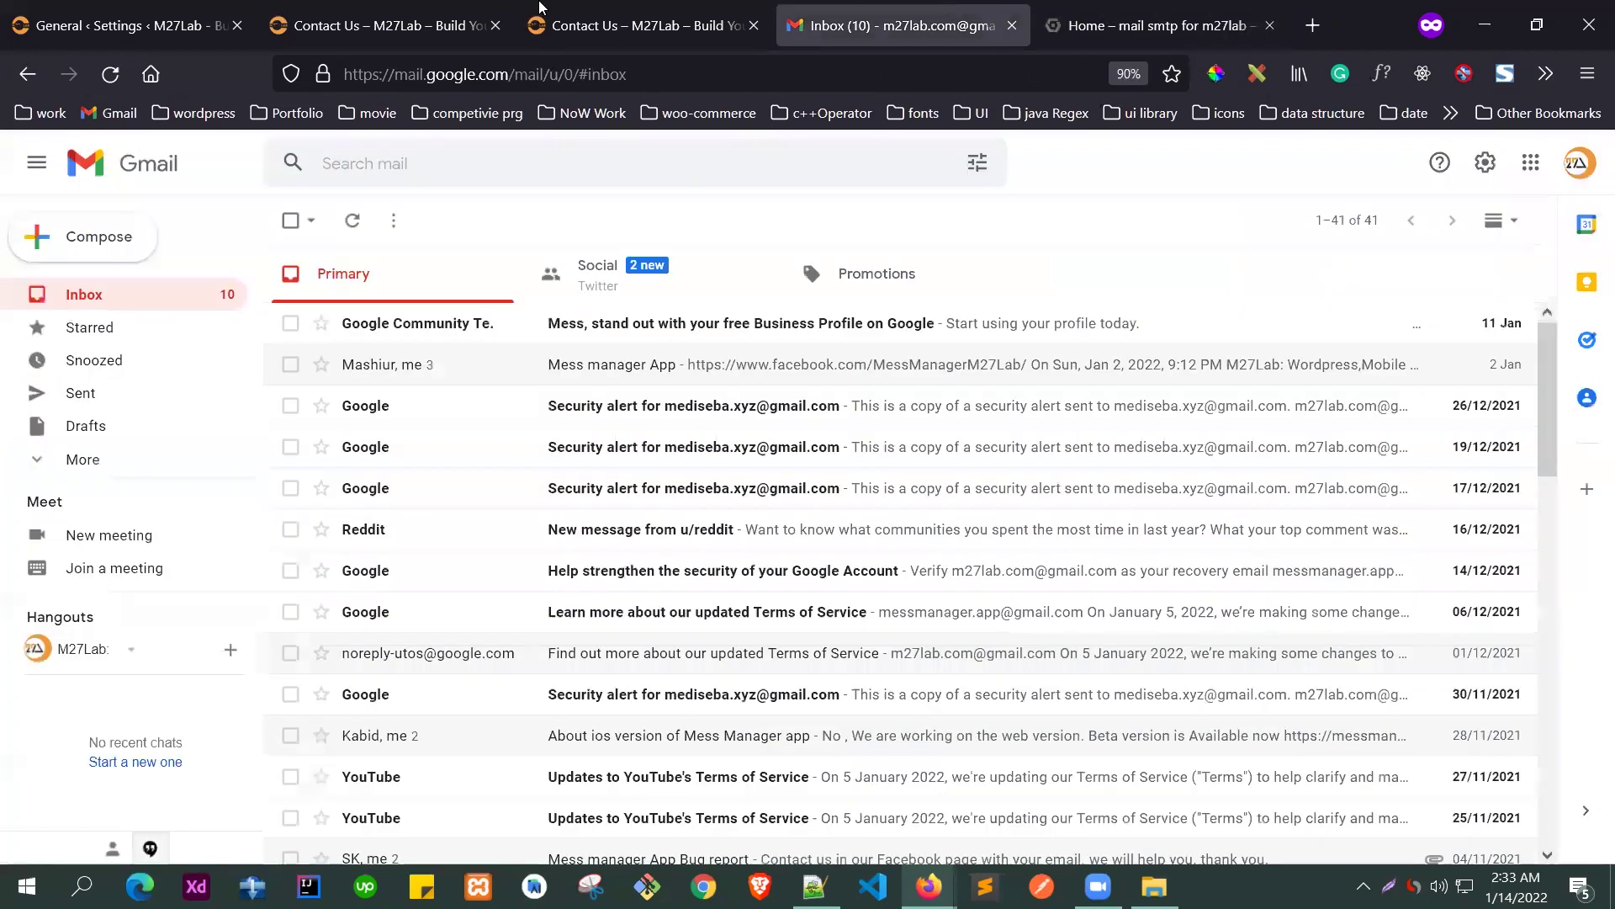
click(640, 26)
click(358, 7)
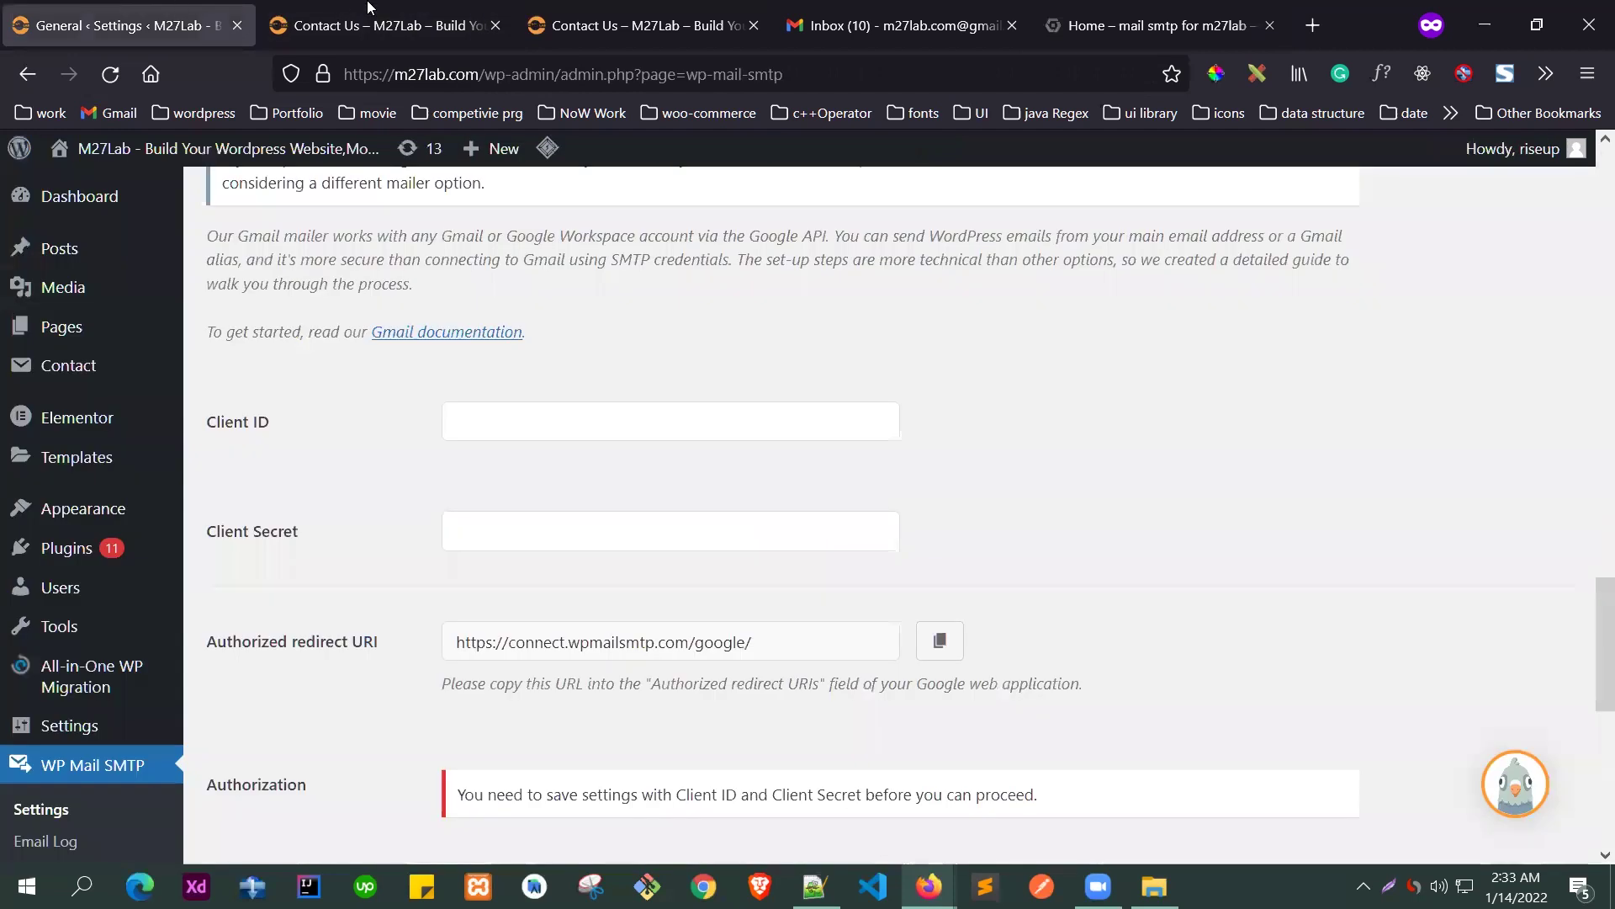
middle_click(367, 13)
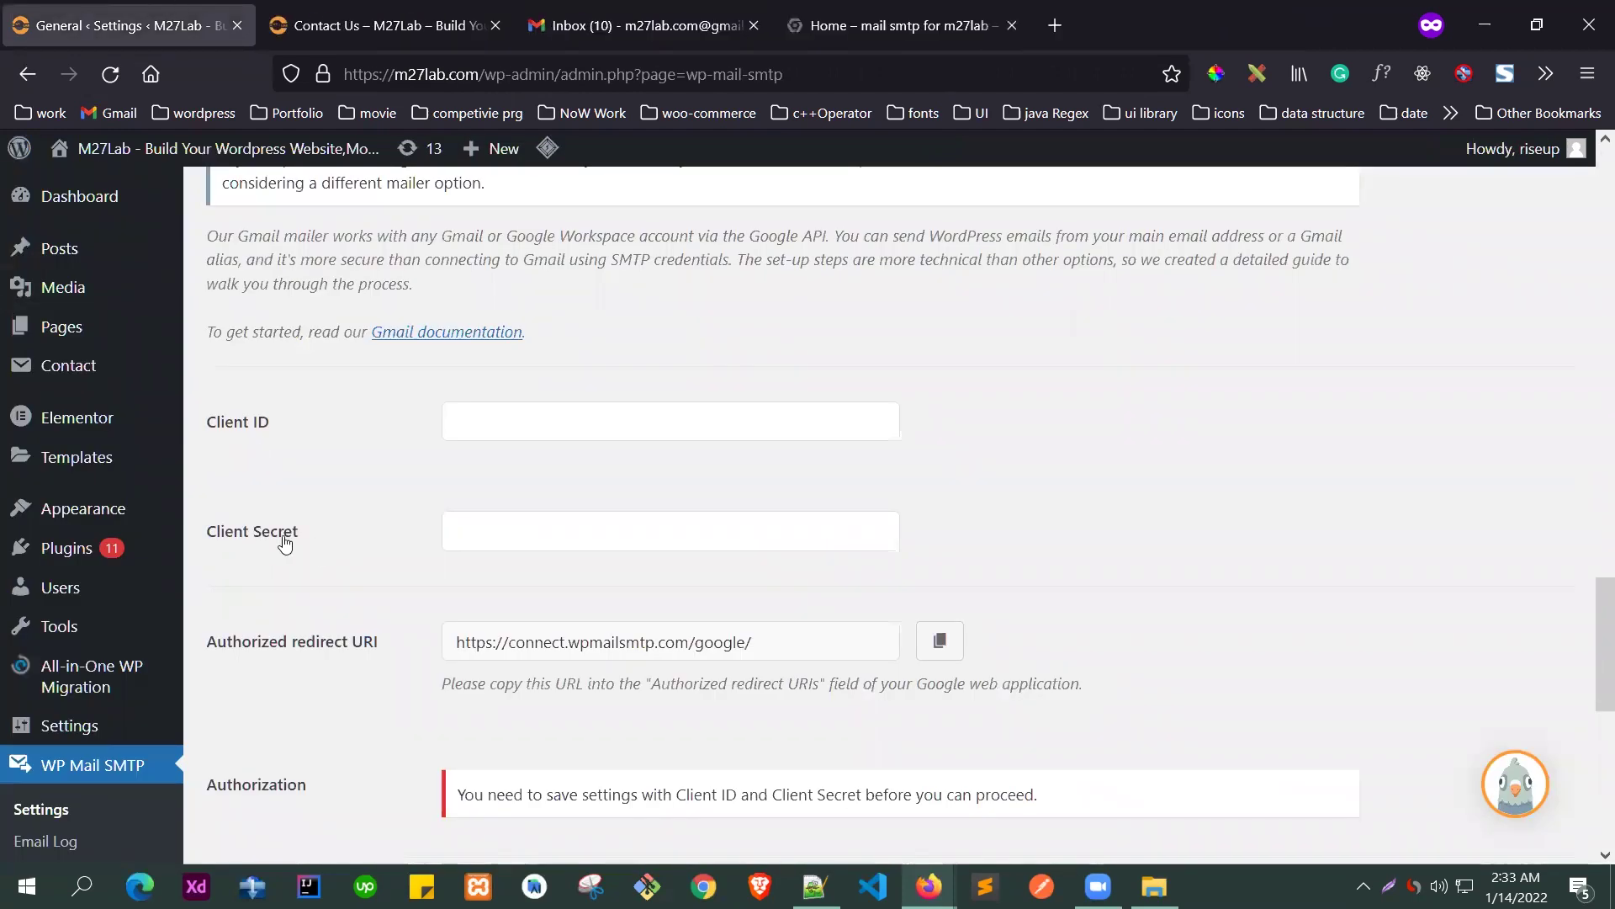
click(879, 25)
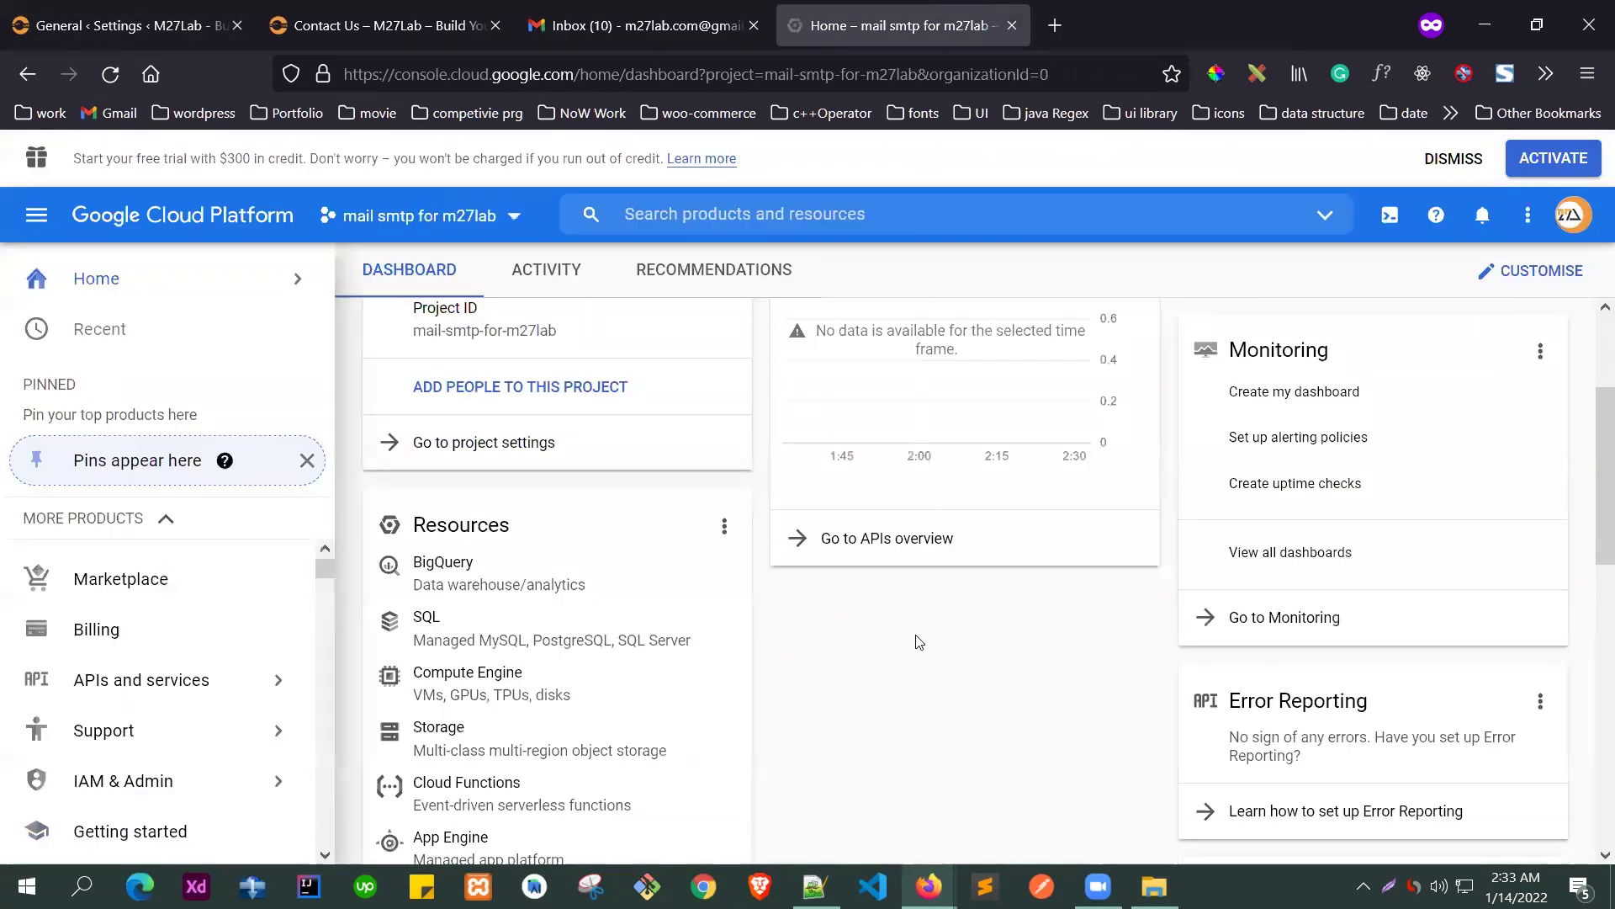
- Open the APIs and services dashboard from the navigation menu
scroll(918, 642, up, 2)
scroll(841, 599, down, 1)
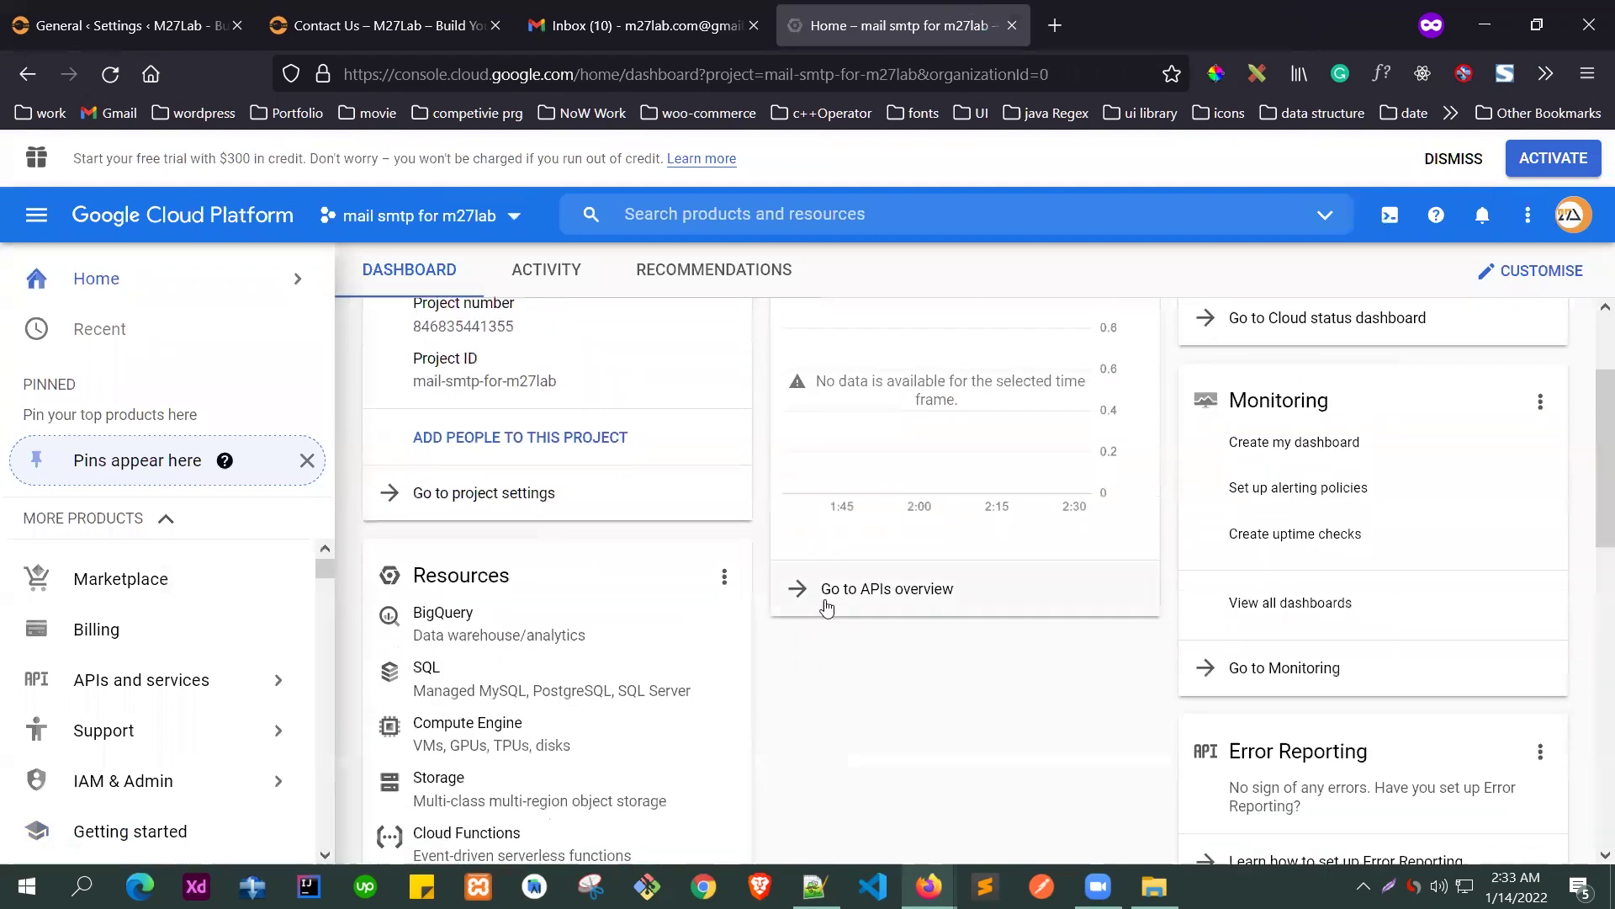
scroll(858, 594, up, 2)
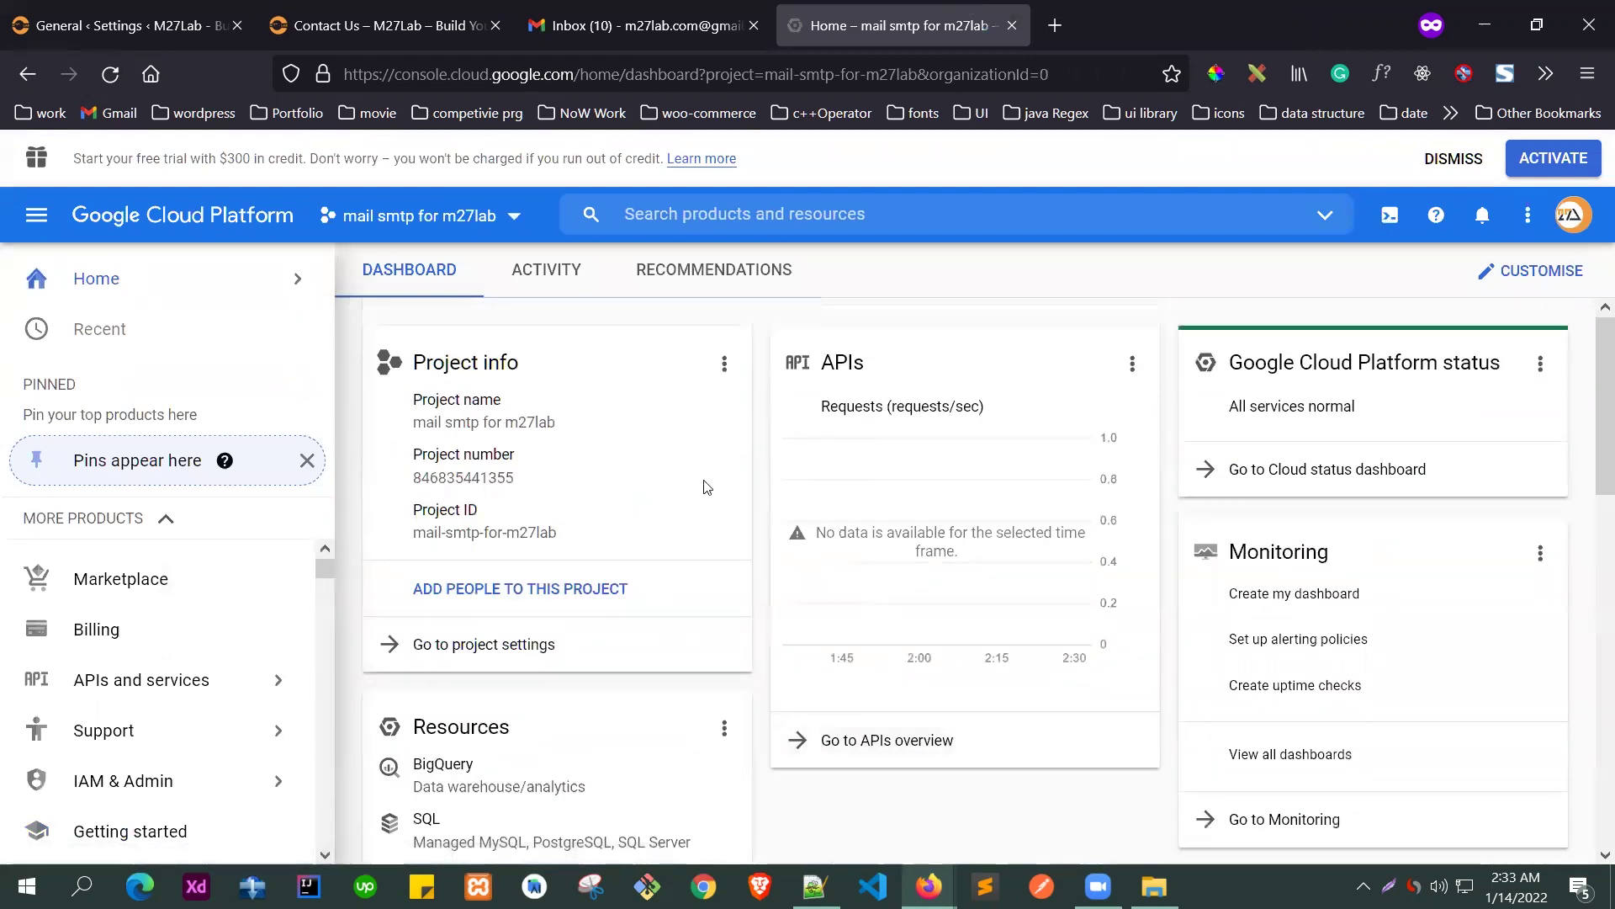
scroll(821, 619, down, 3)
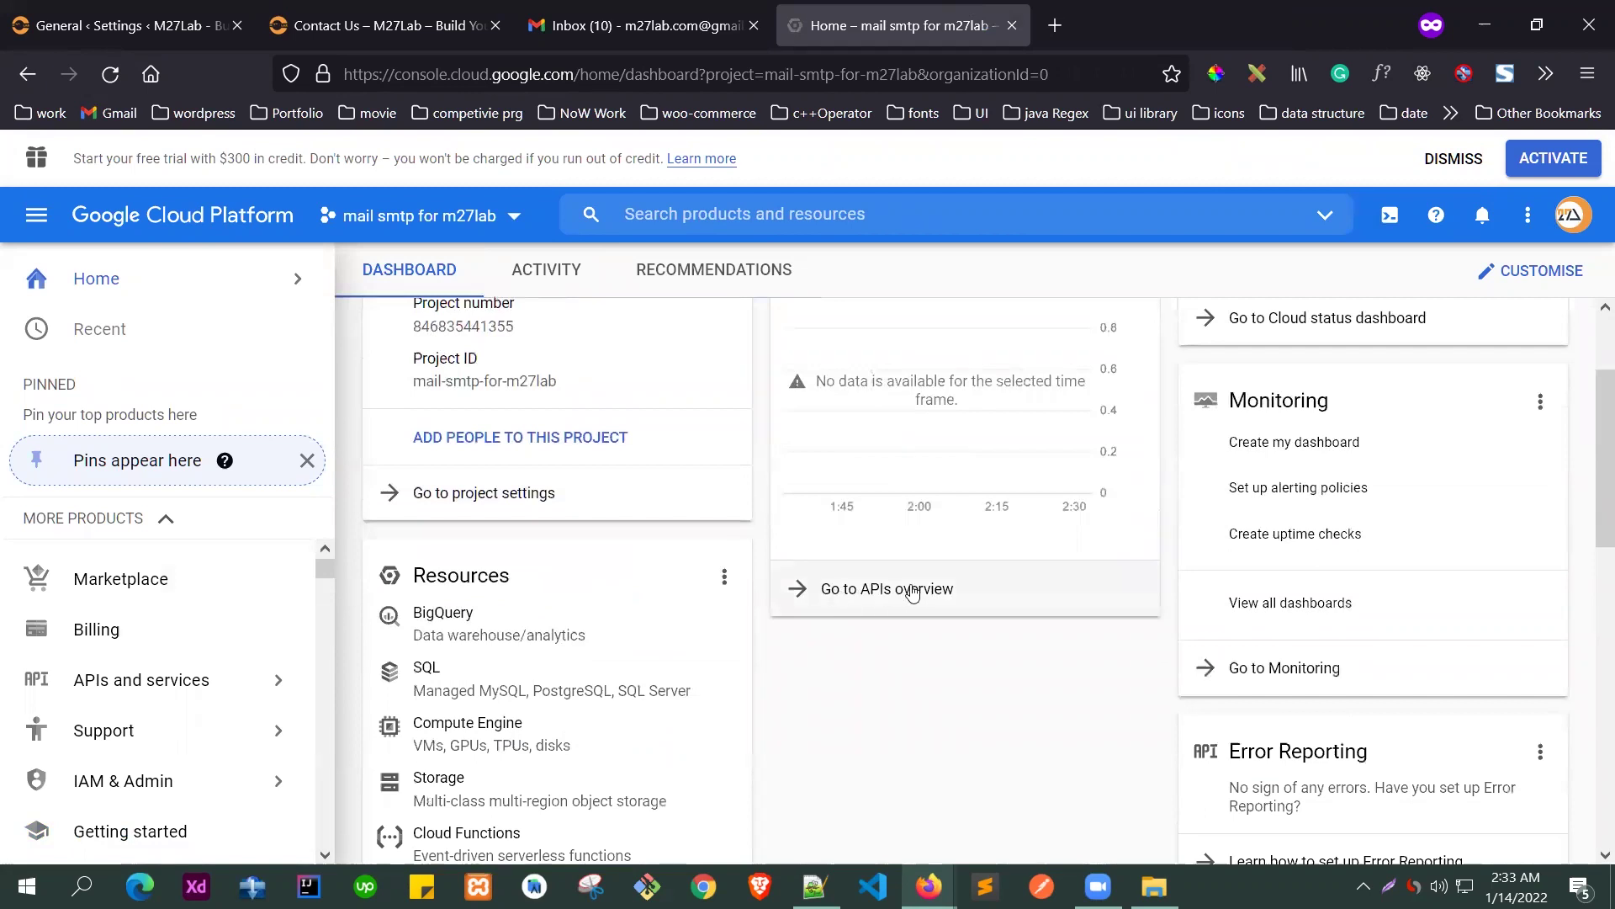
click(48, 219)
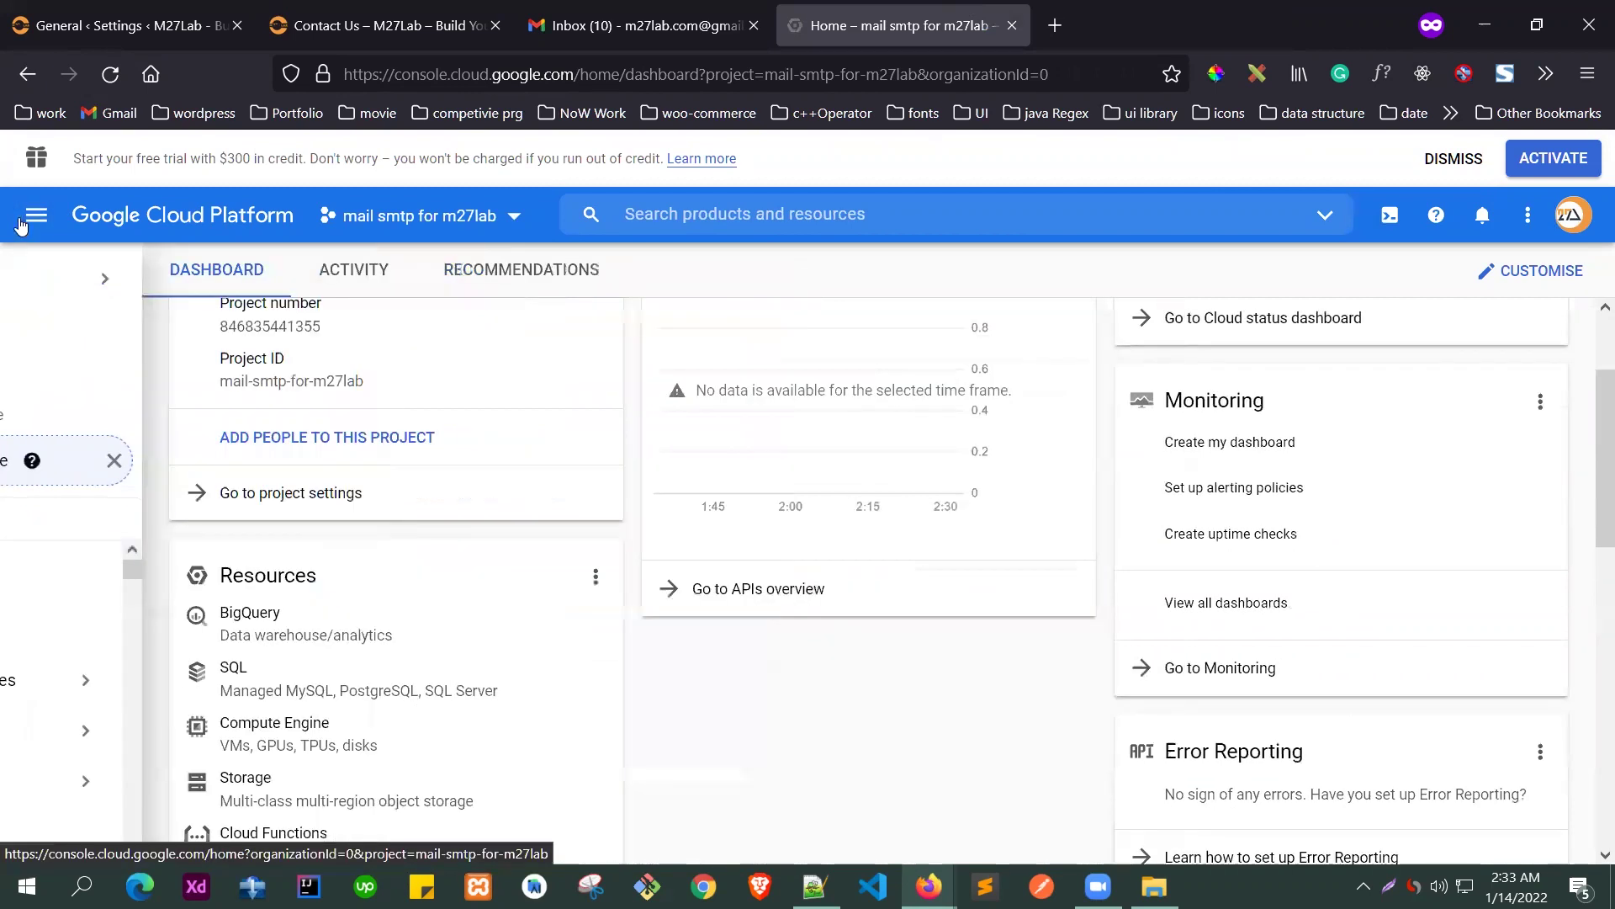
click(37, 216)
mouse_move(151, 679)
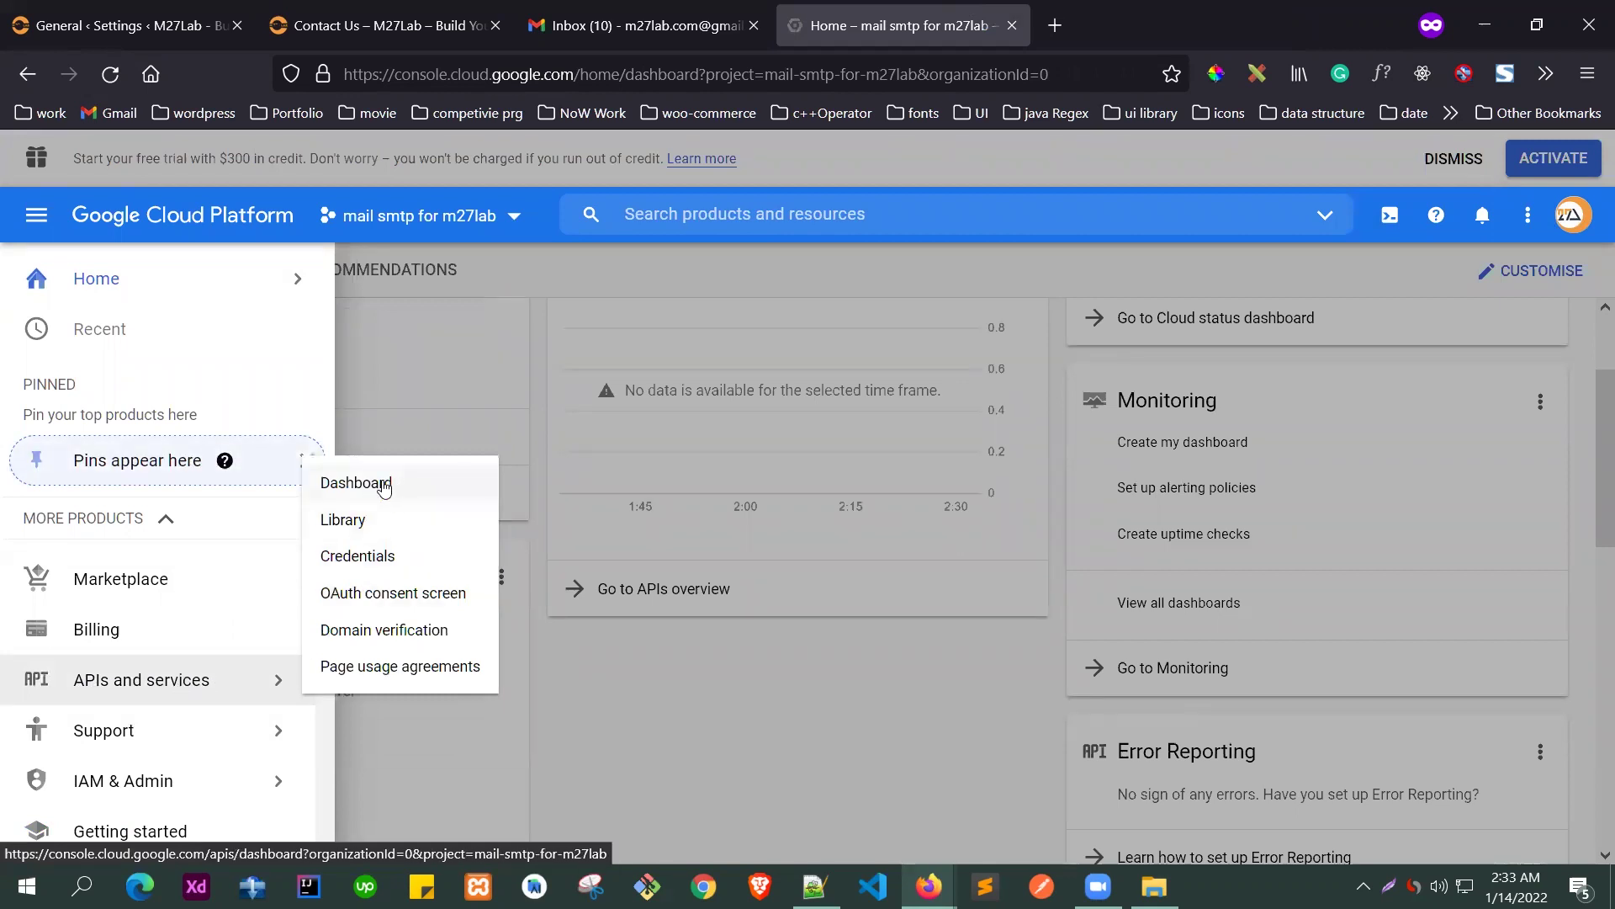
click(389, 482)
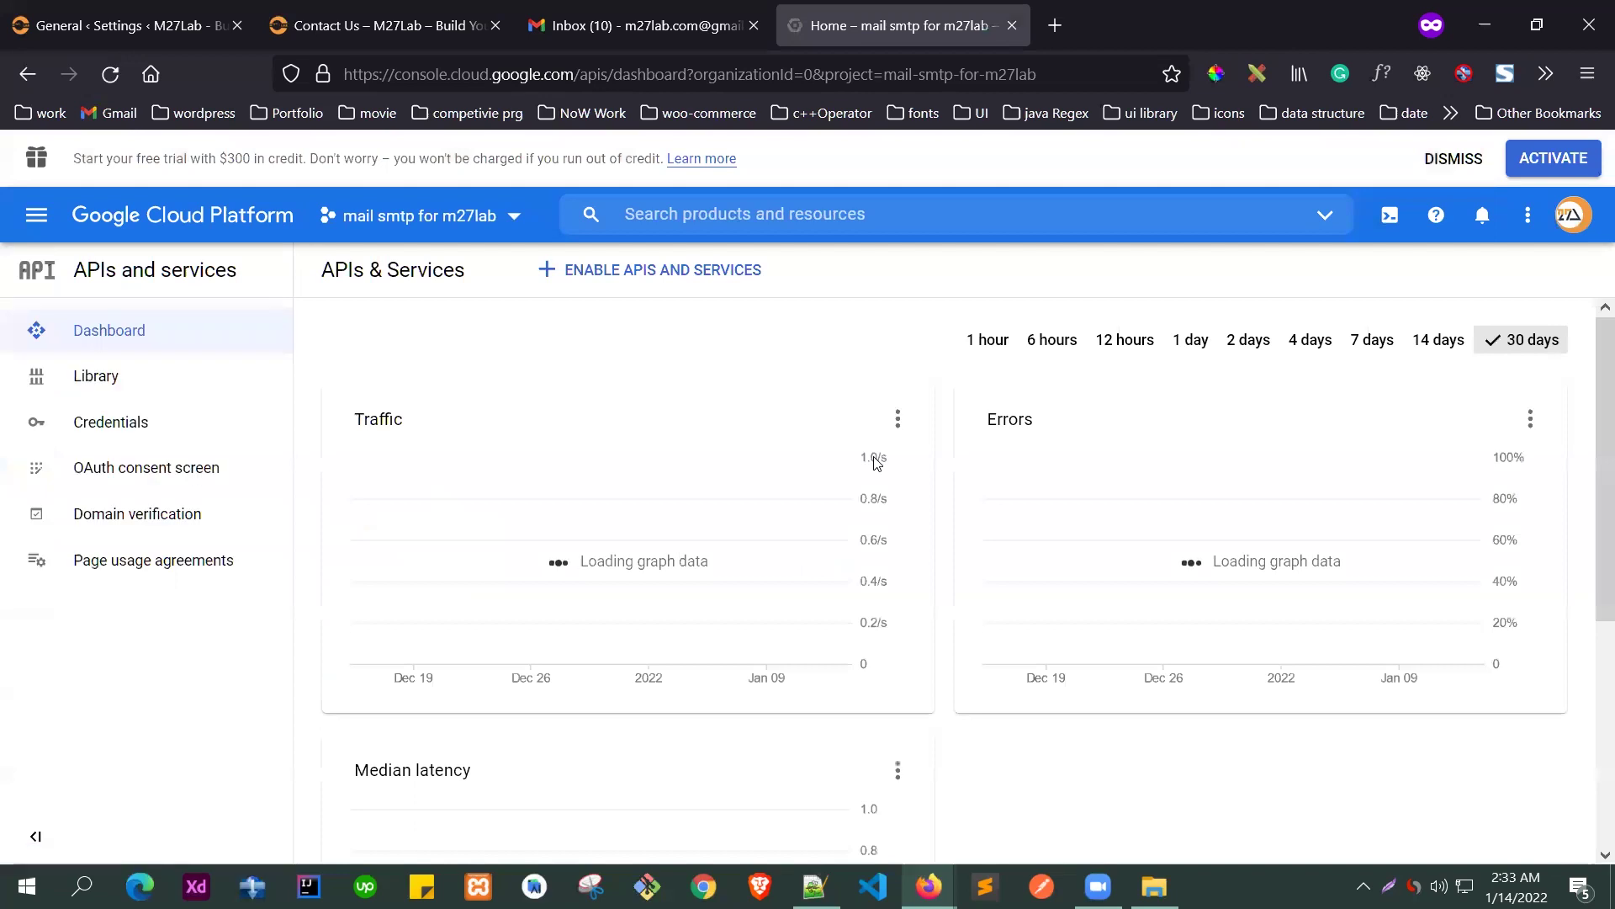
- Go to the project's Credentials page from the left sidebar
scroll(594, 455, down, 5)
scroll(810, 522, up, 5)
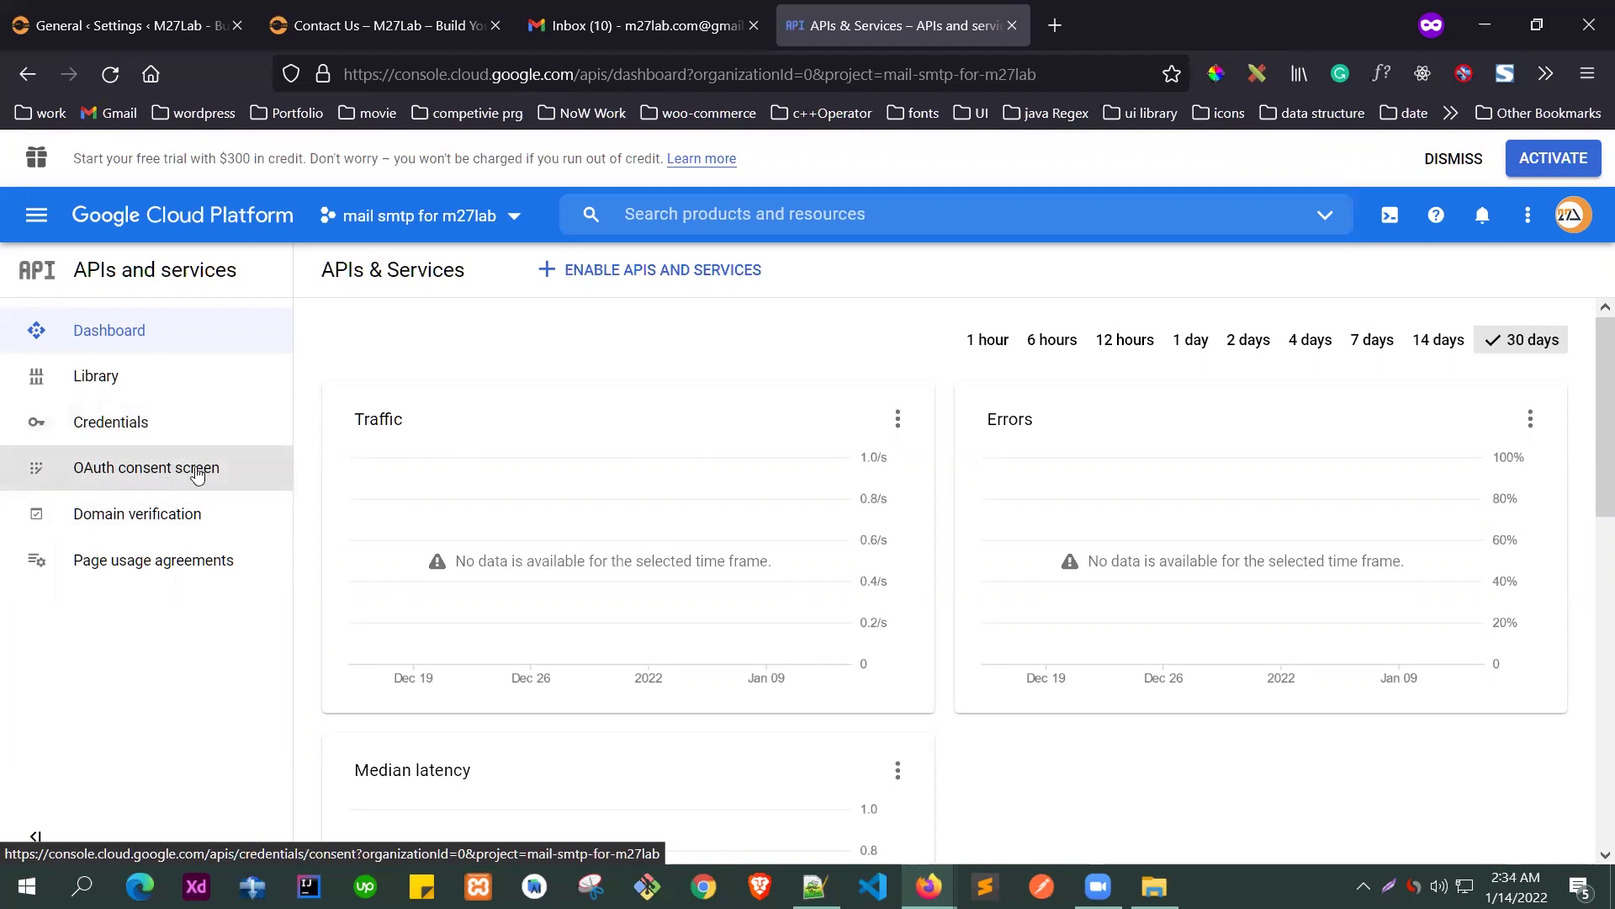
click(152, 425)
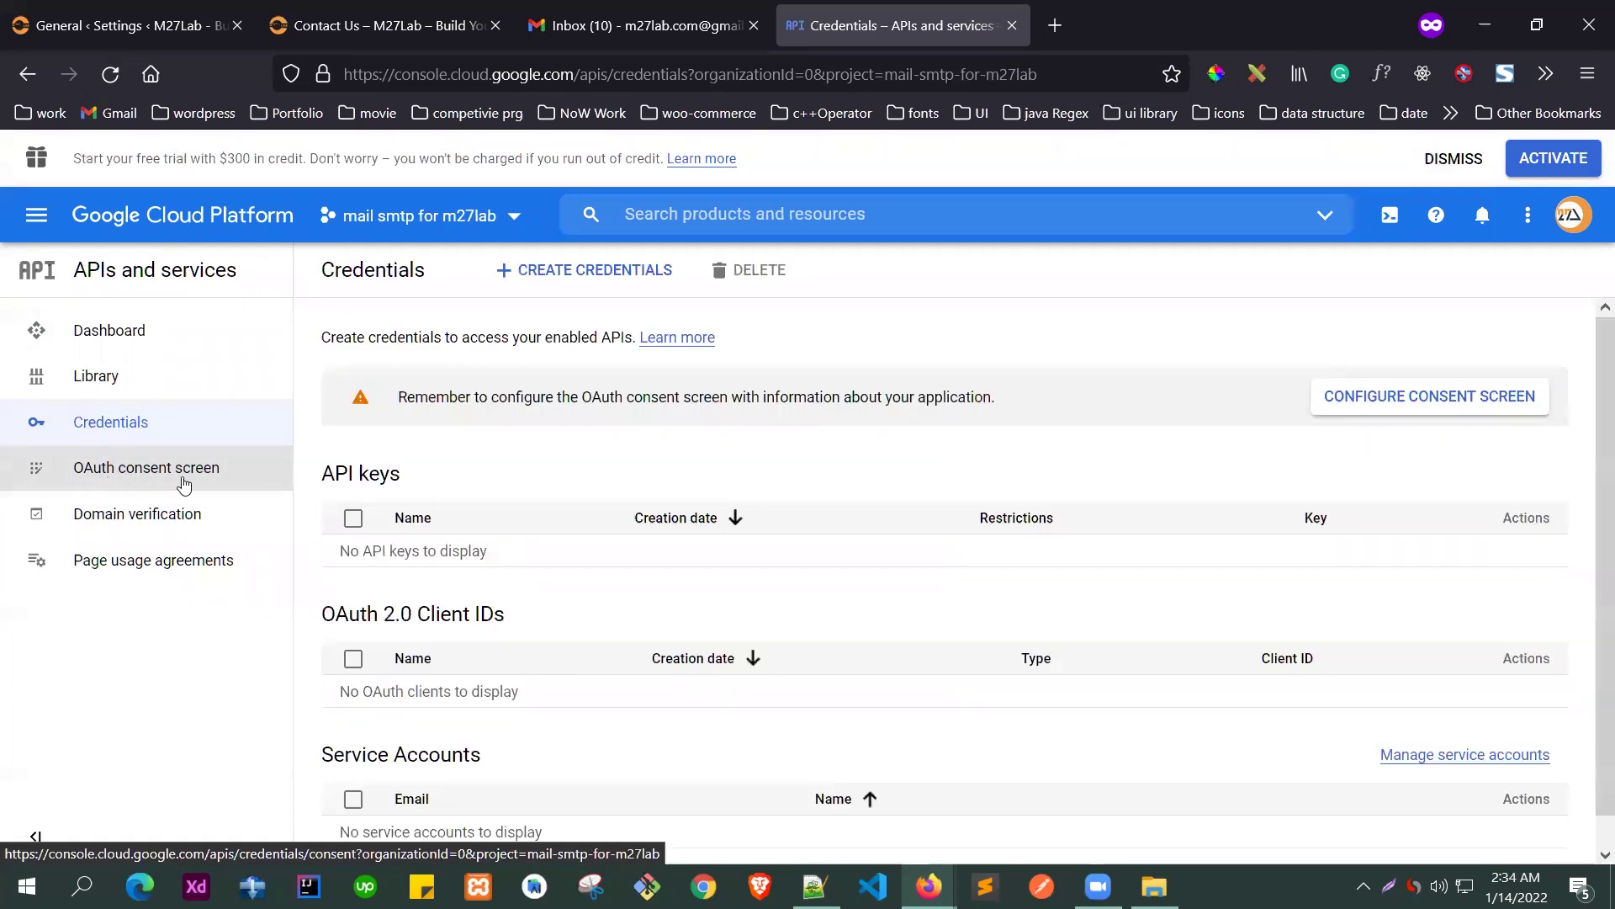
- Start the OAuth consent screen setup with the External user type
click(1493, 399)
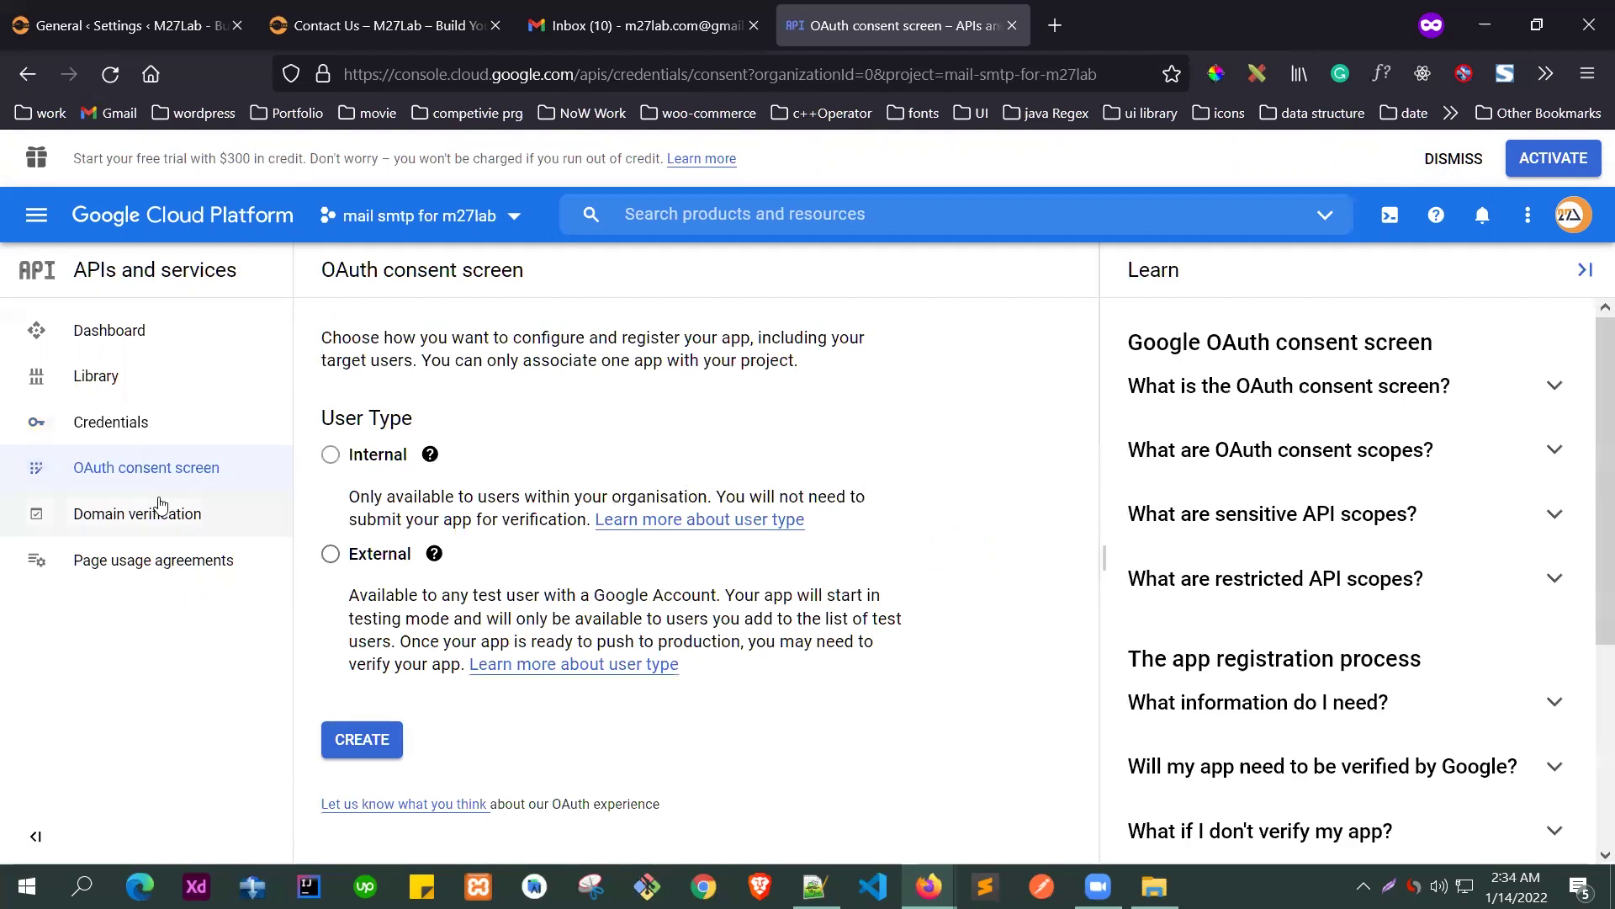
drag(330, 418, 380, 418)
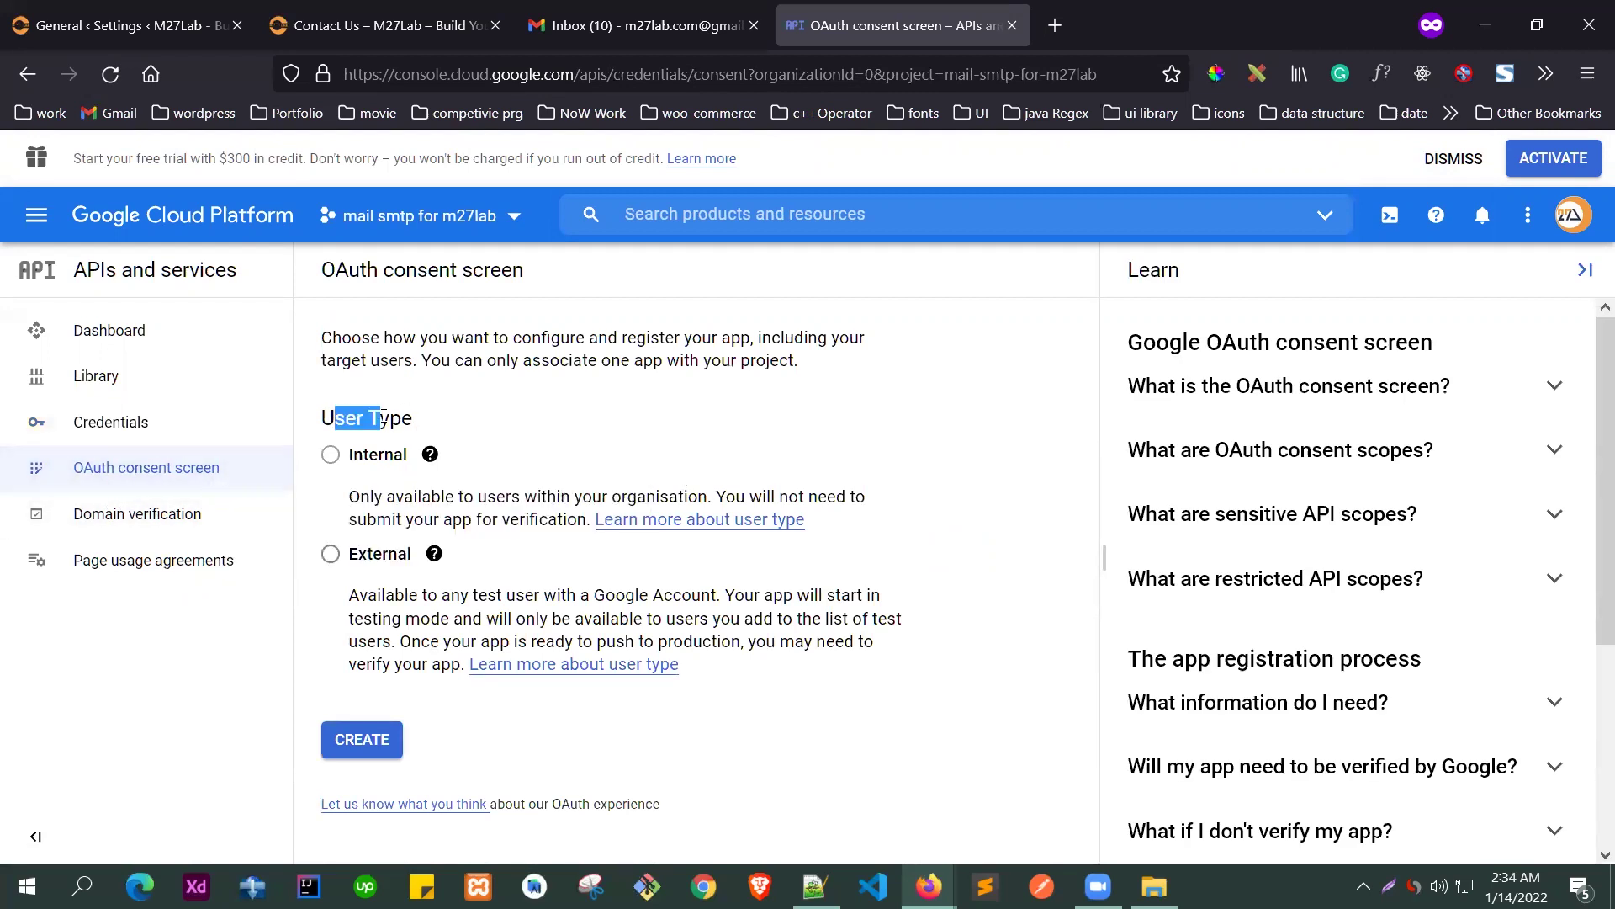
click(368, 557)
click(353, 741)
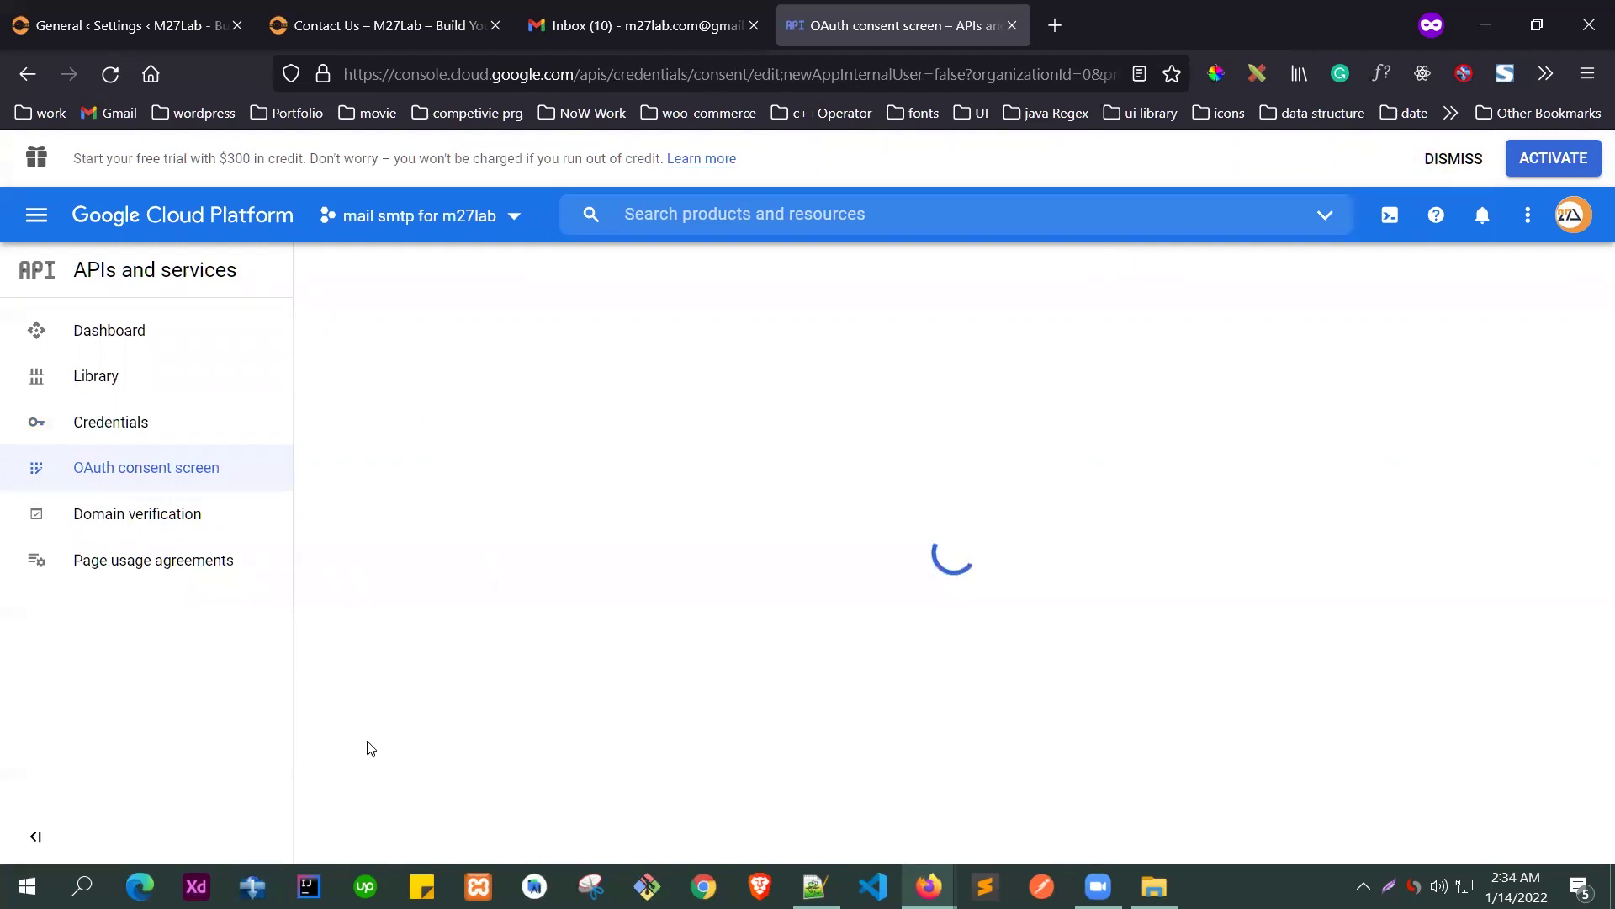
- Enter app name 'm27lab' and pick the account's address as the user support email
scroll(641, 457, down, 1)
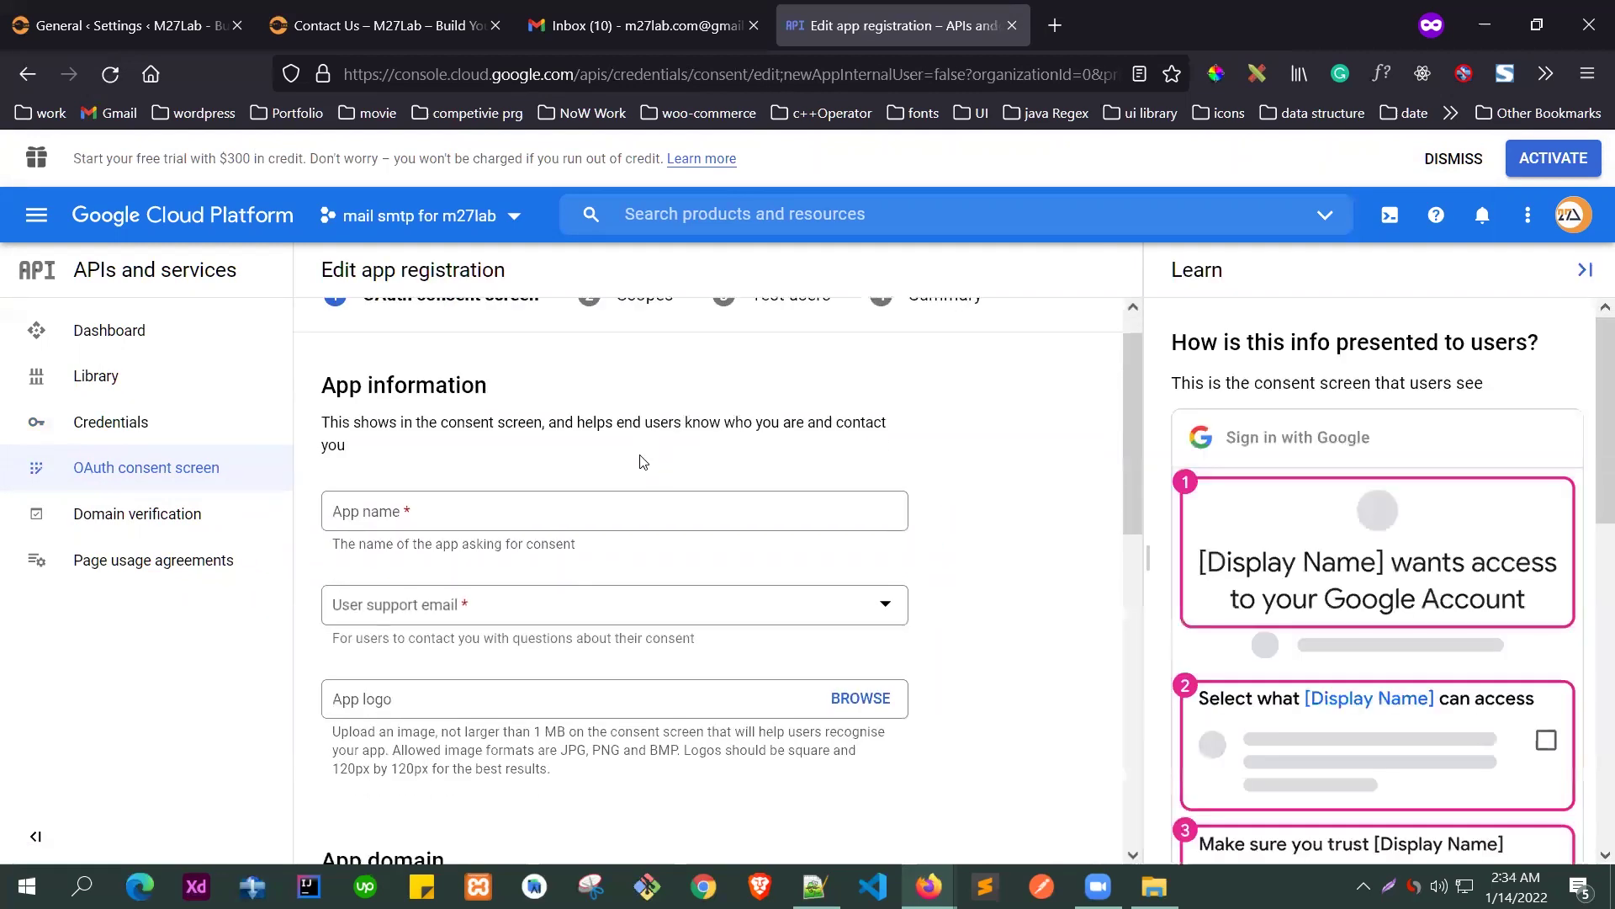
click(438, 460)
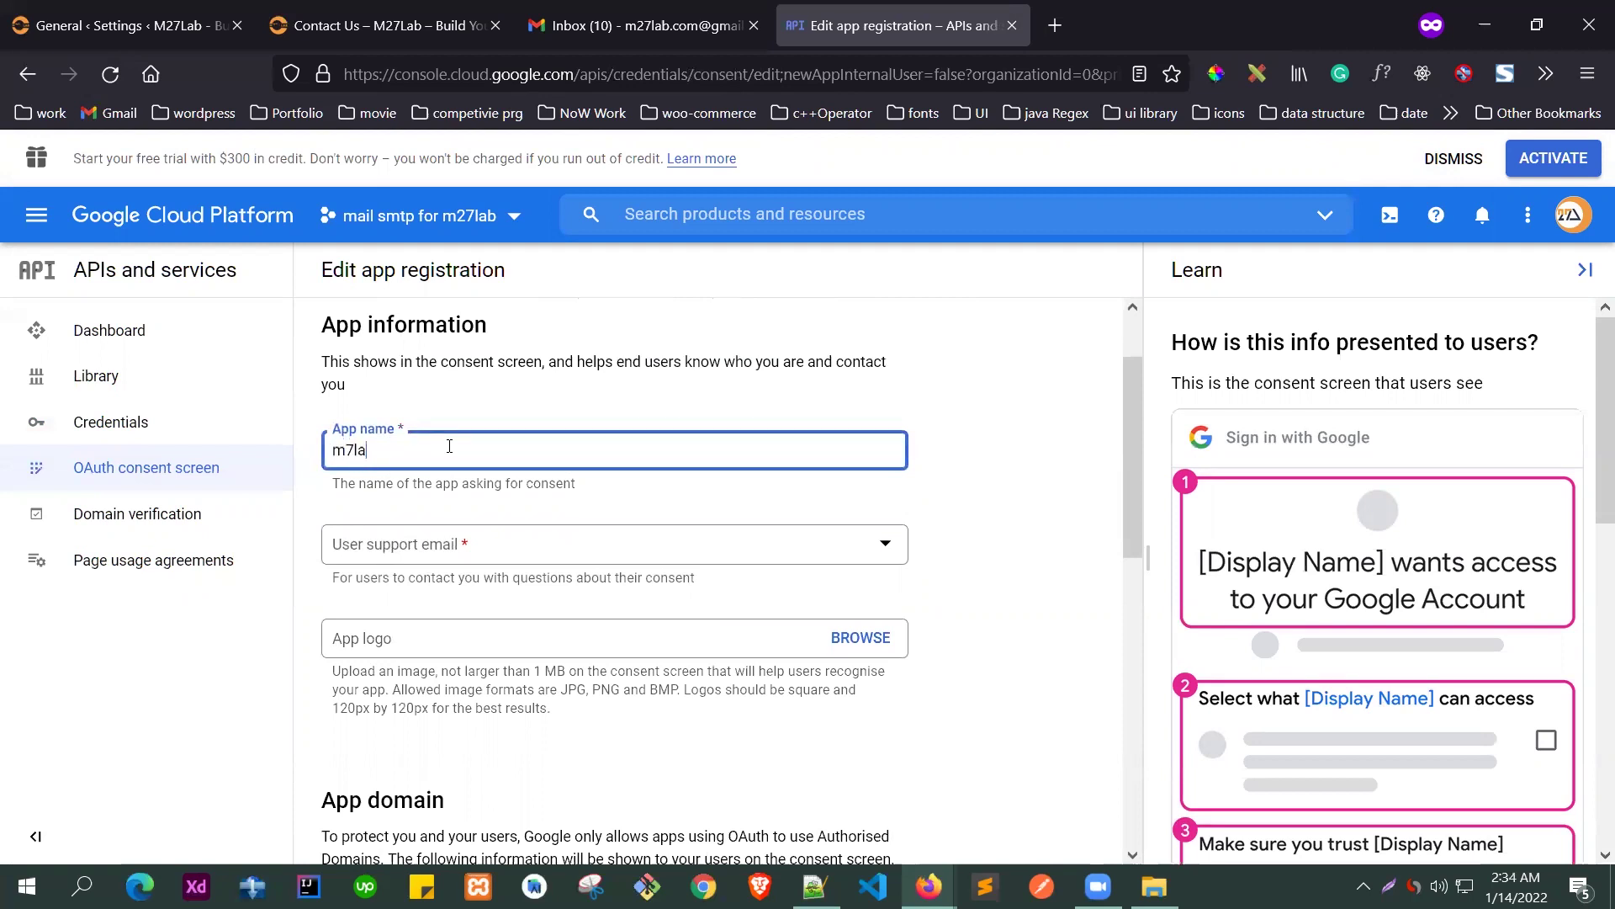
text(m27lab)
key(Tab)
click(417, 562)
click(418, 559)
- Copy the support email address from its field
scroll(324, 539, down, 2)
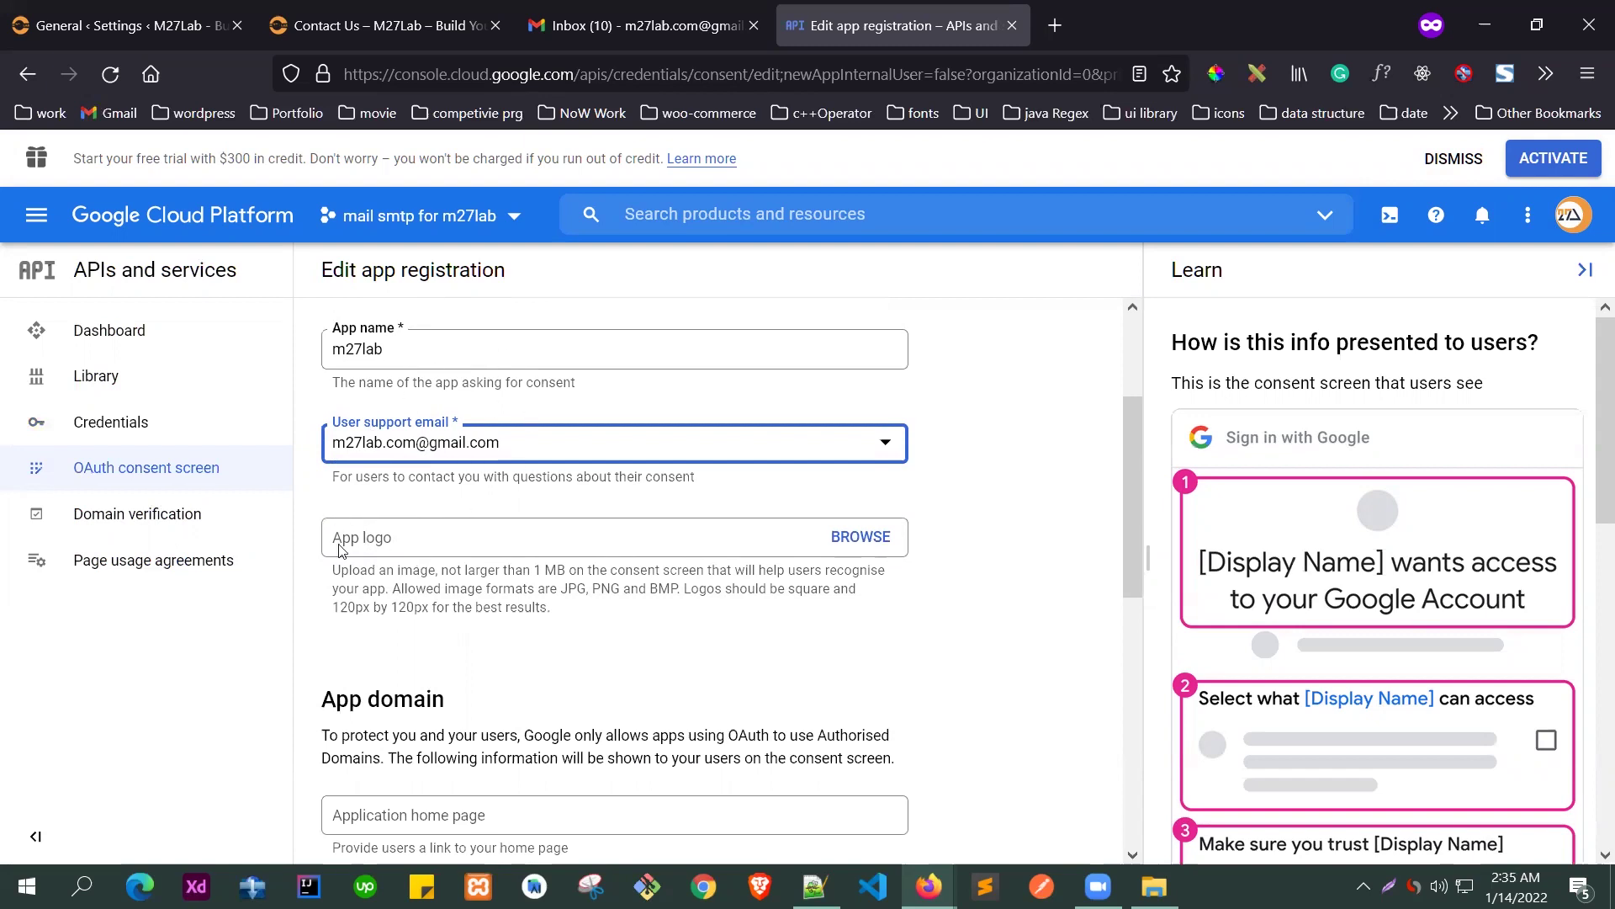
scroll(341, 548, down, 5)
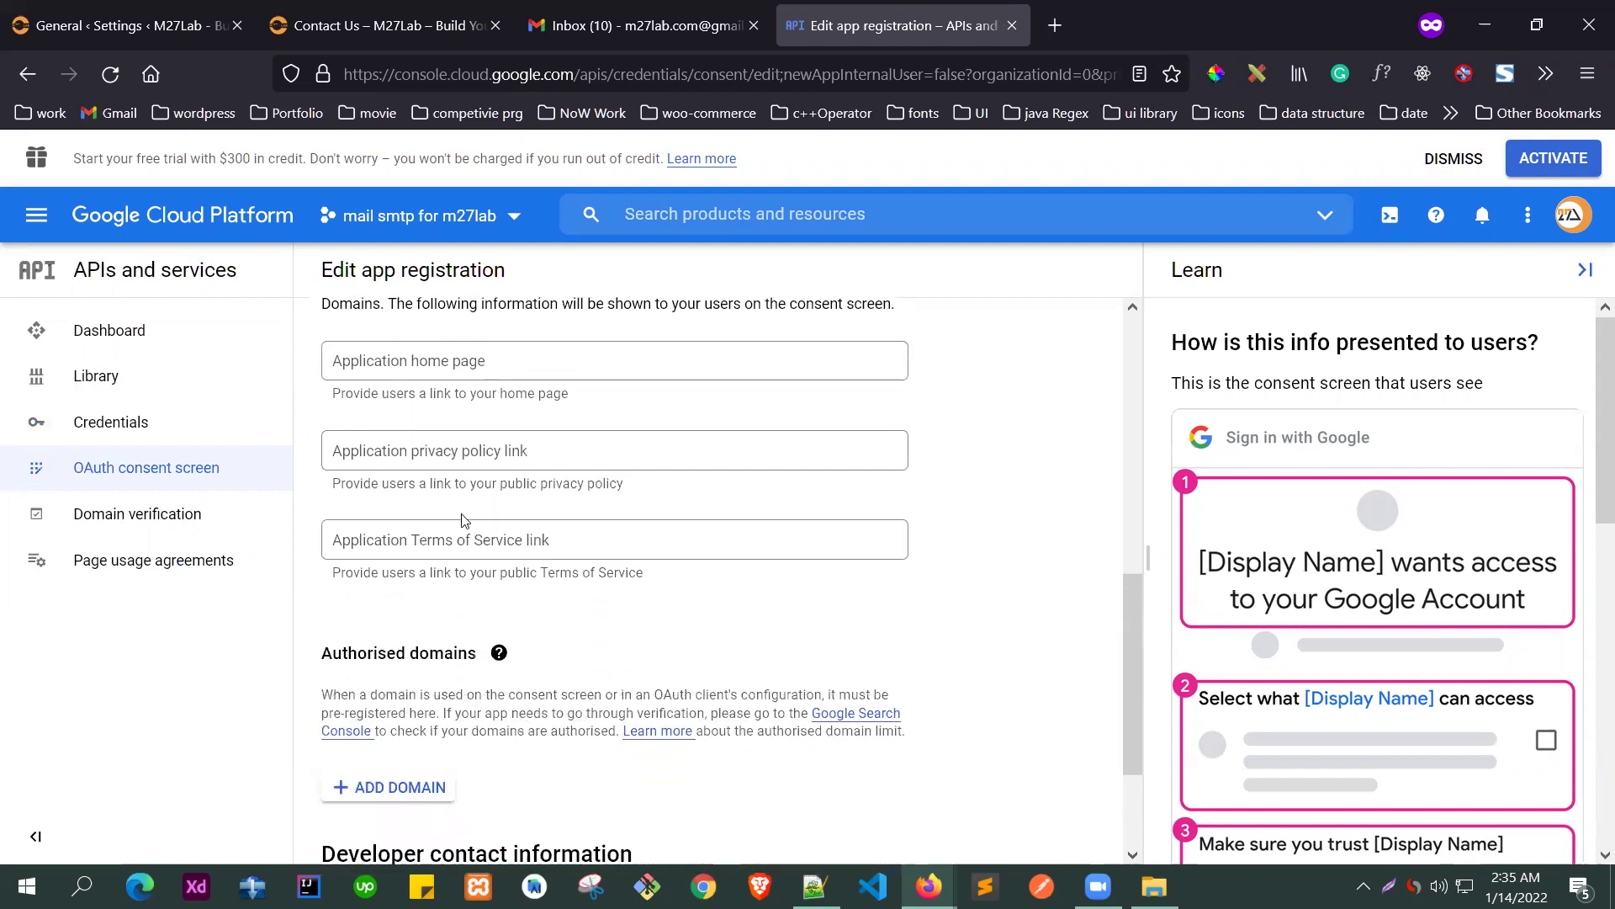
scroll(461, 520, down, 2)
click(395, 733)
scroll(374, 433, up, 7)
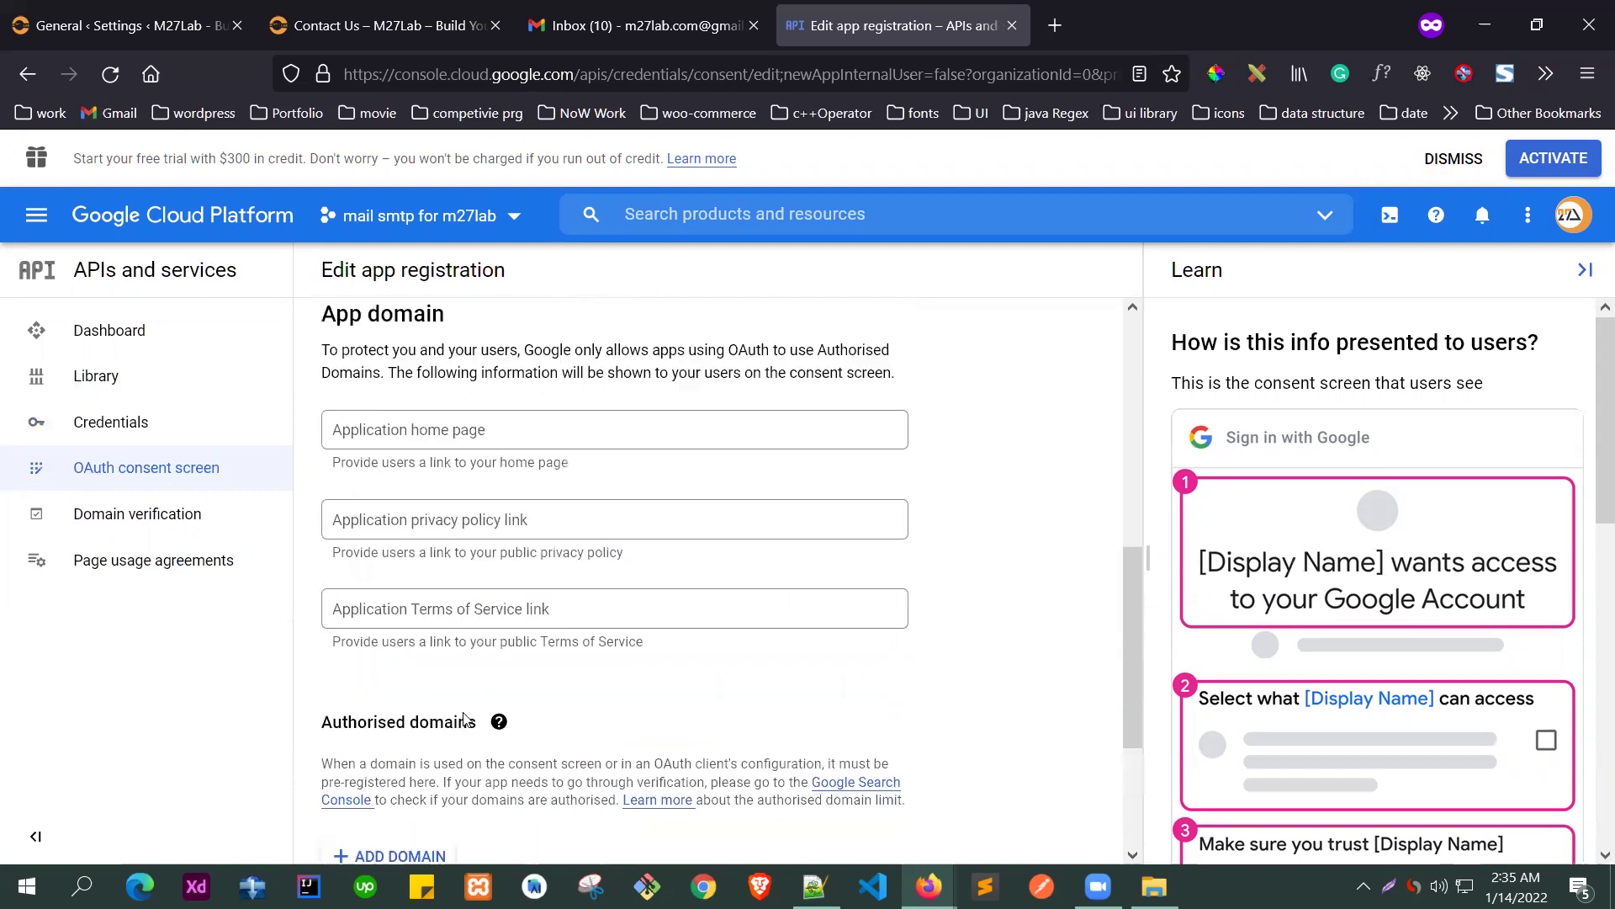
drag(328, 426, 504, 420)
key(ctrl+c)
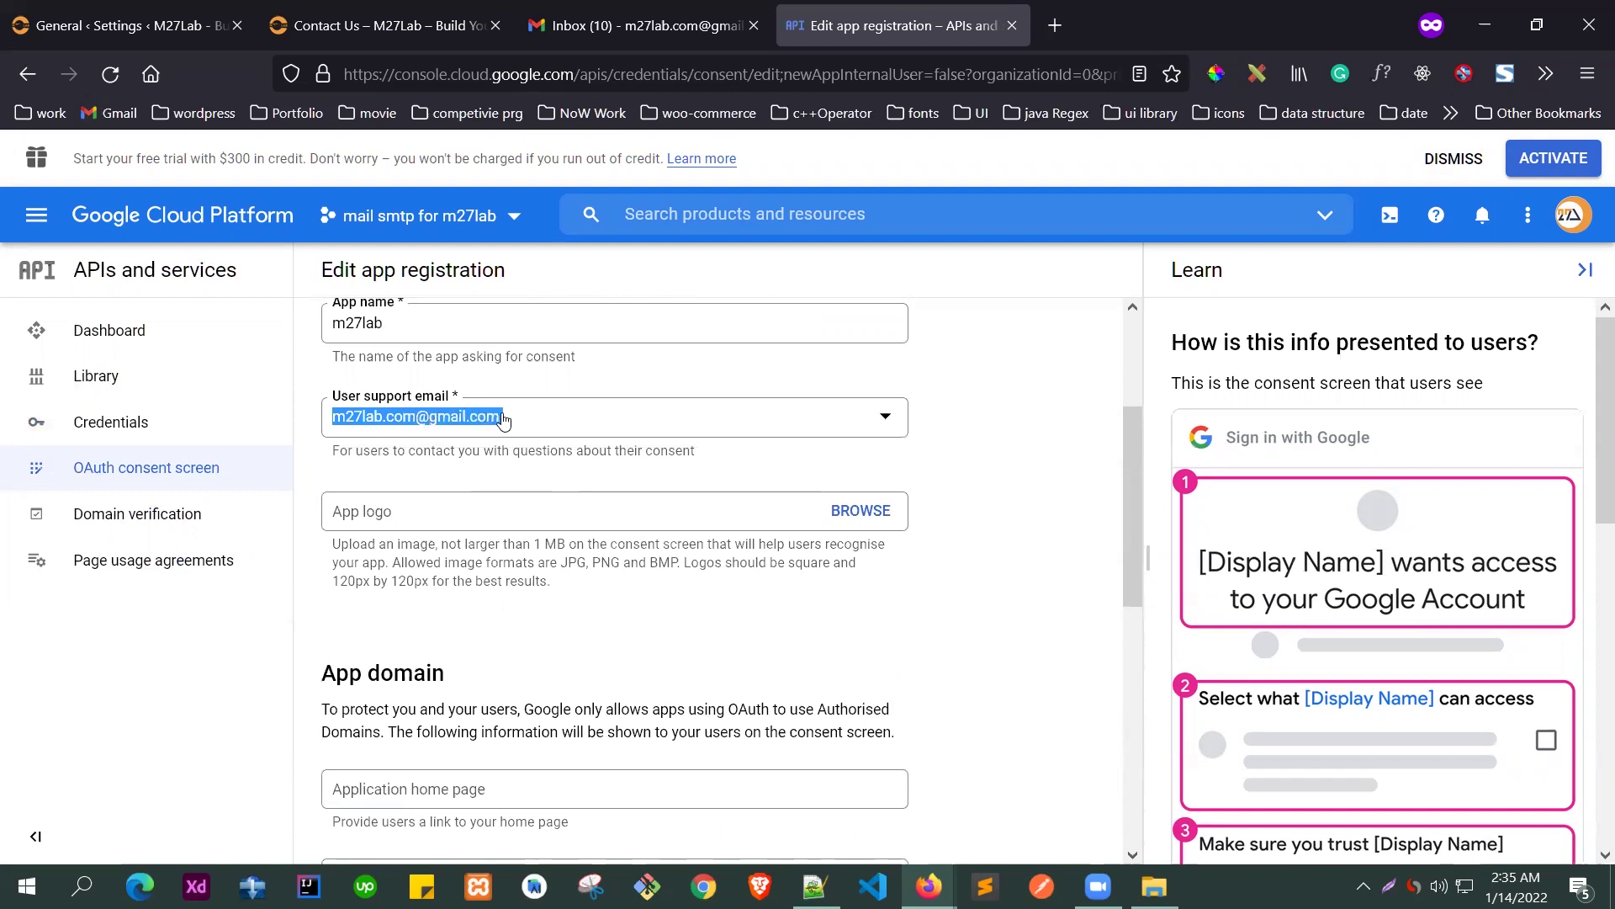
click(503, 418)
click(690, 605)
- Paste the copied address as the developer contact email
scroll(690, 606, down, 9)
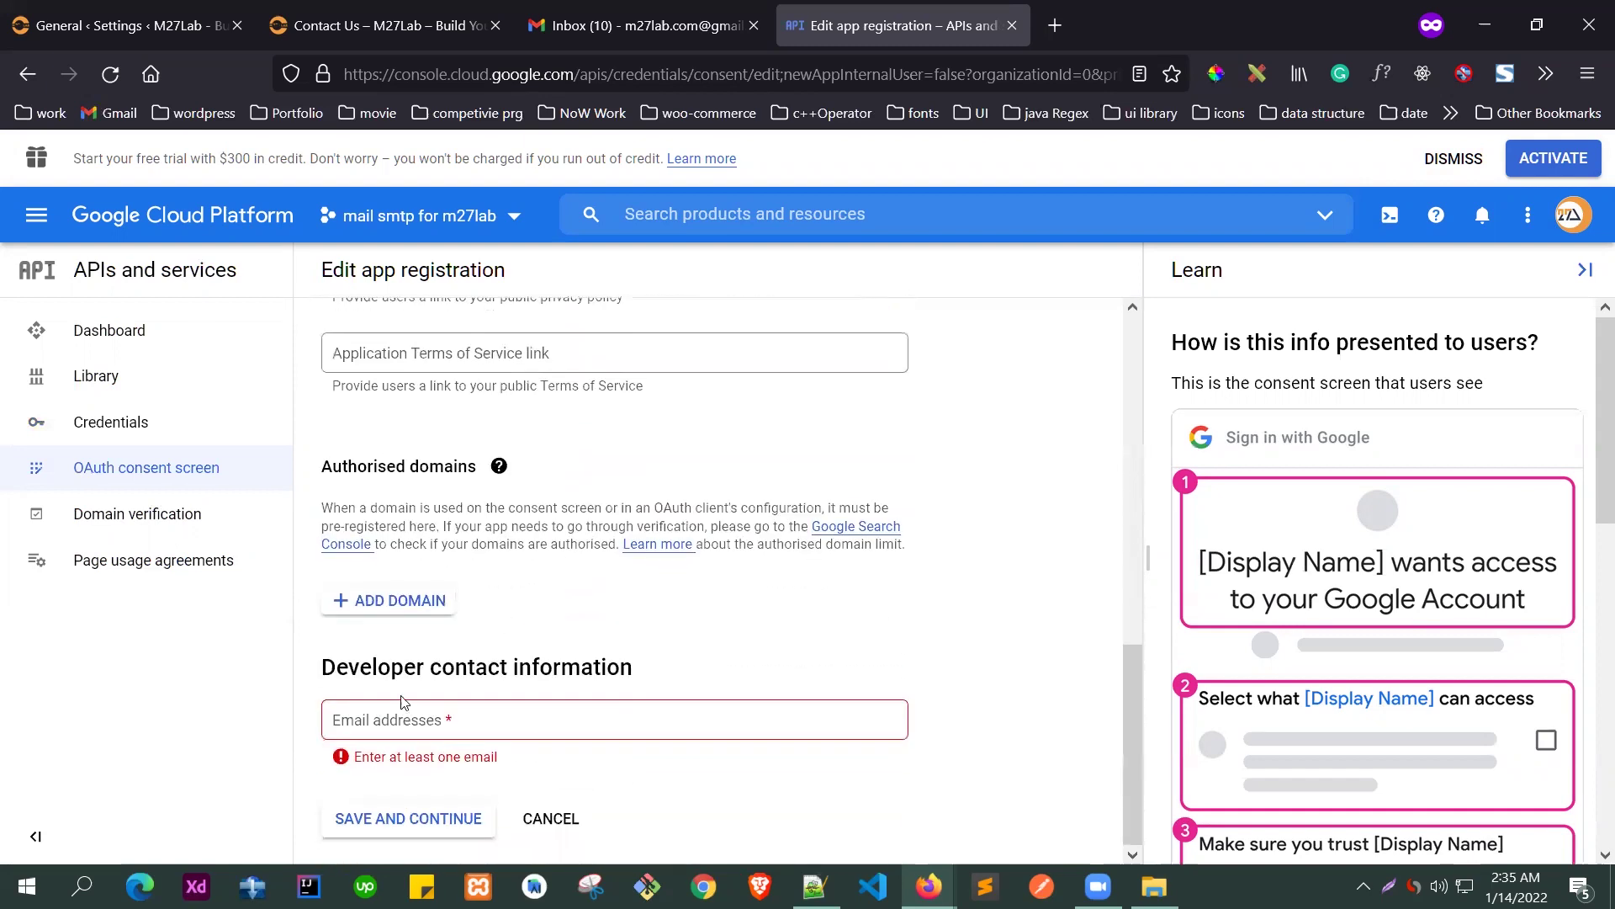
click(394, 719)
key(ctrl+v)
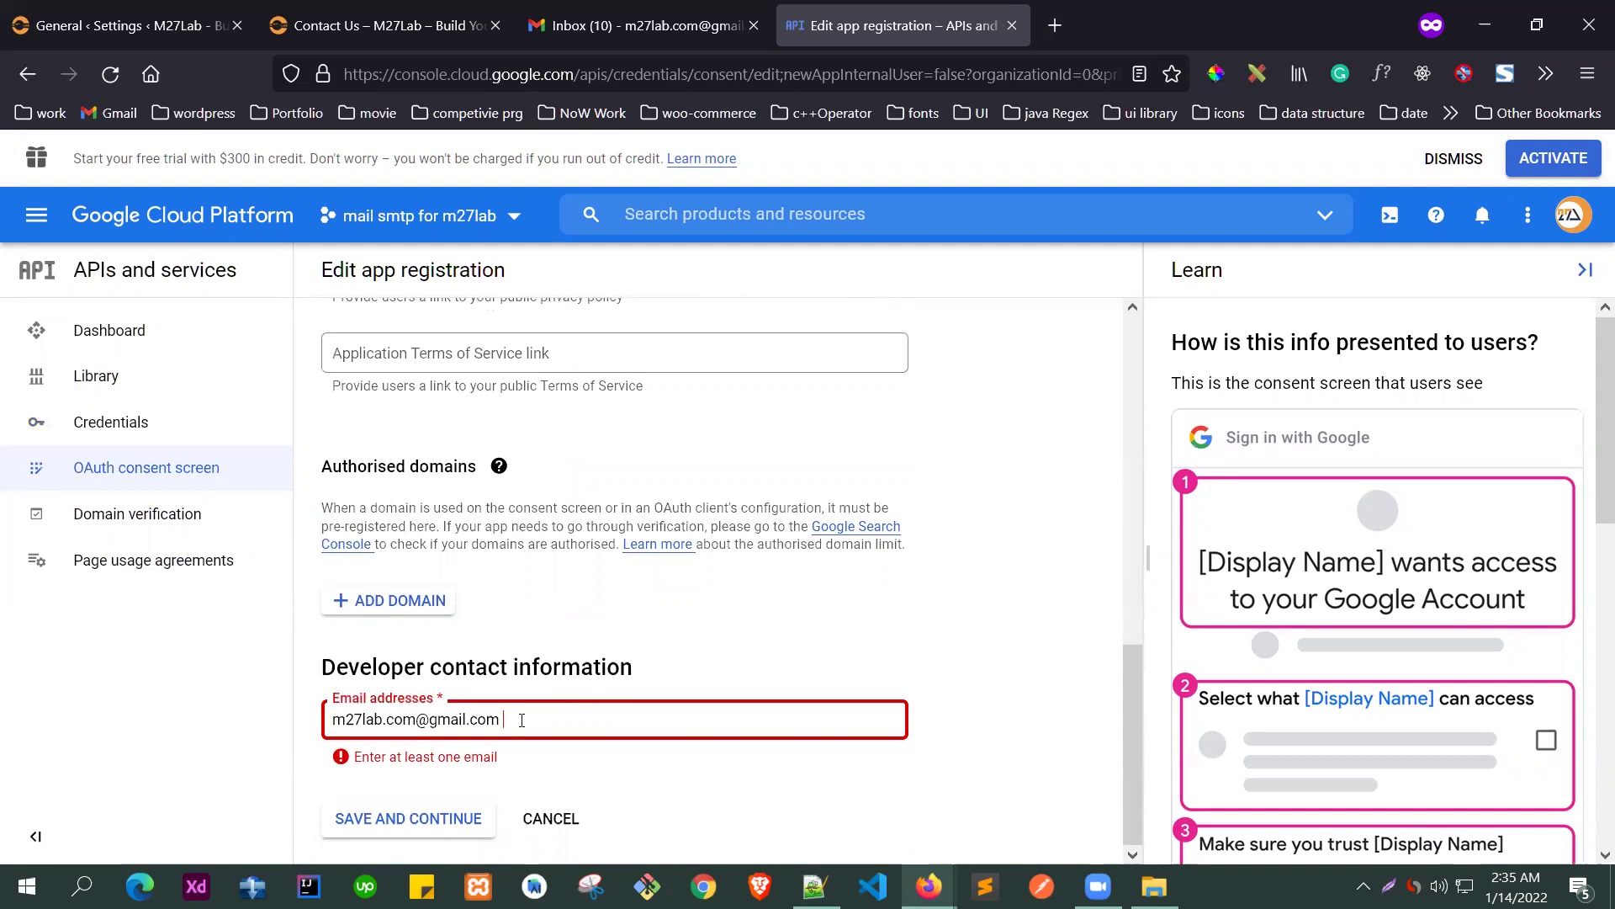
click(616, 778)
scroll(572, 631, up, 3)
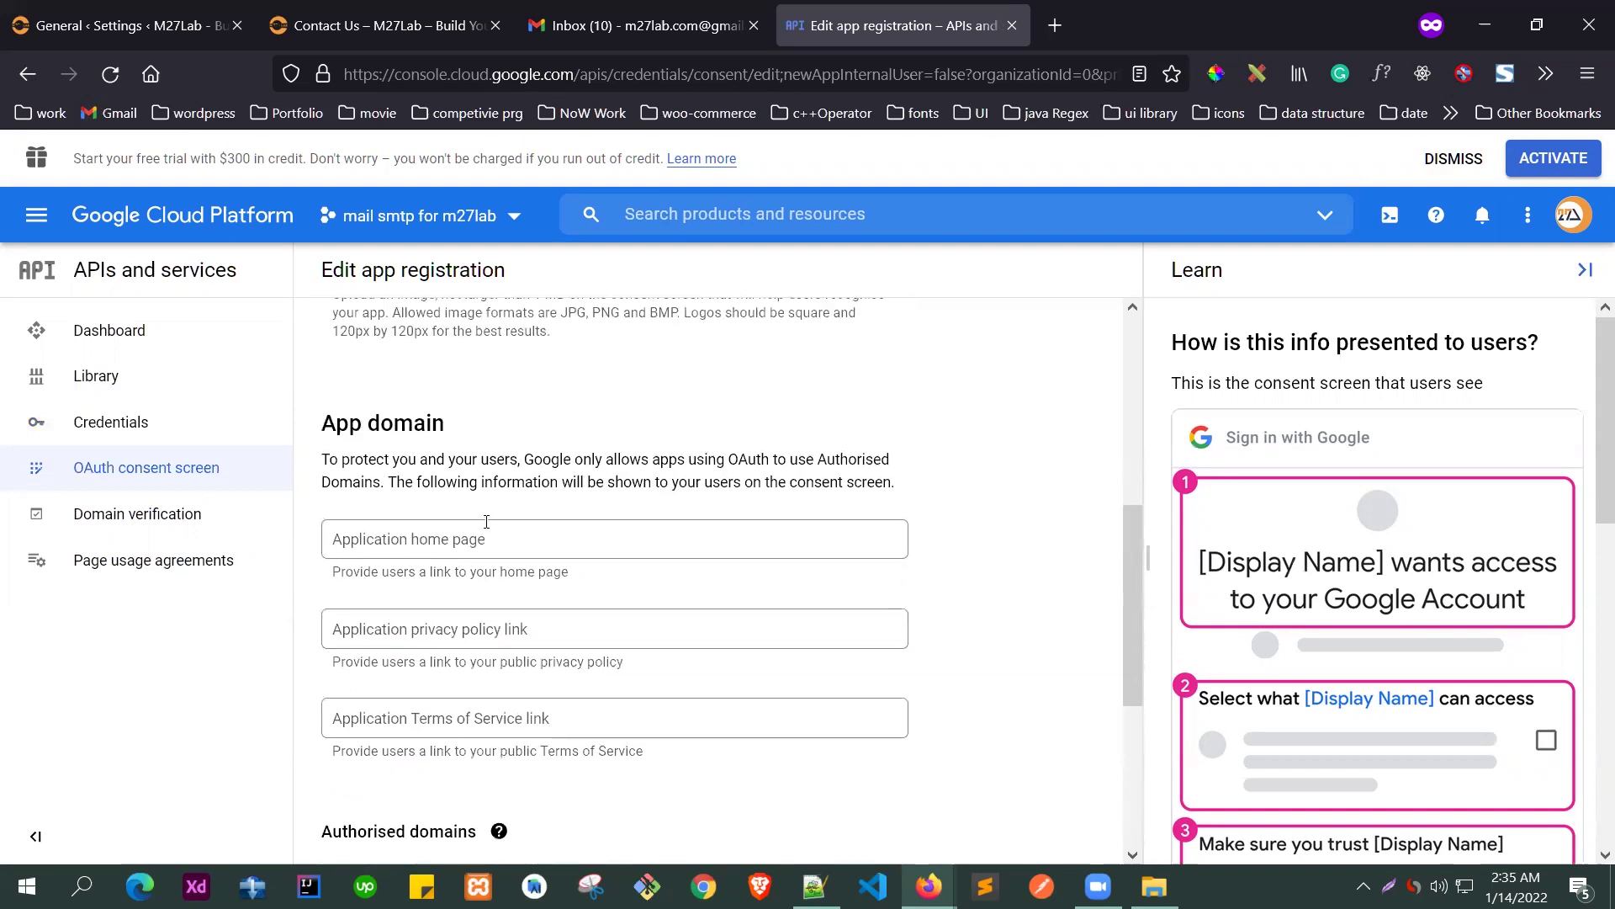
scroll(586, 609, down, 3)
- Save and continue through App information, Scopes and Test users, then go back to the dashboard
click(389, 828)
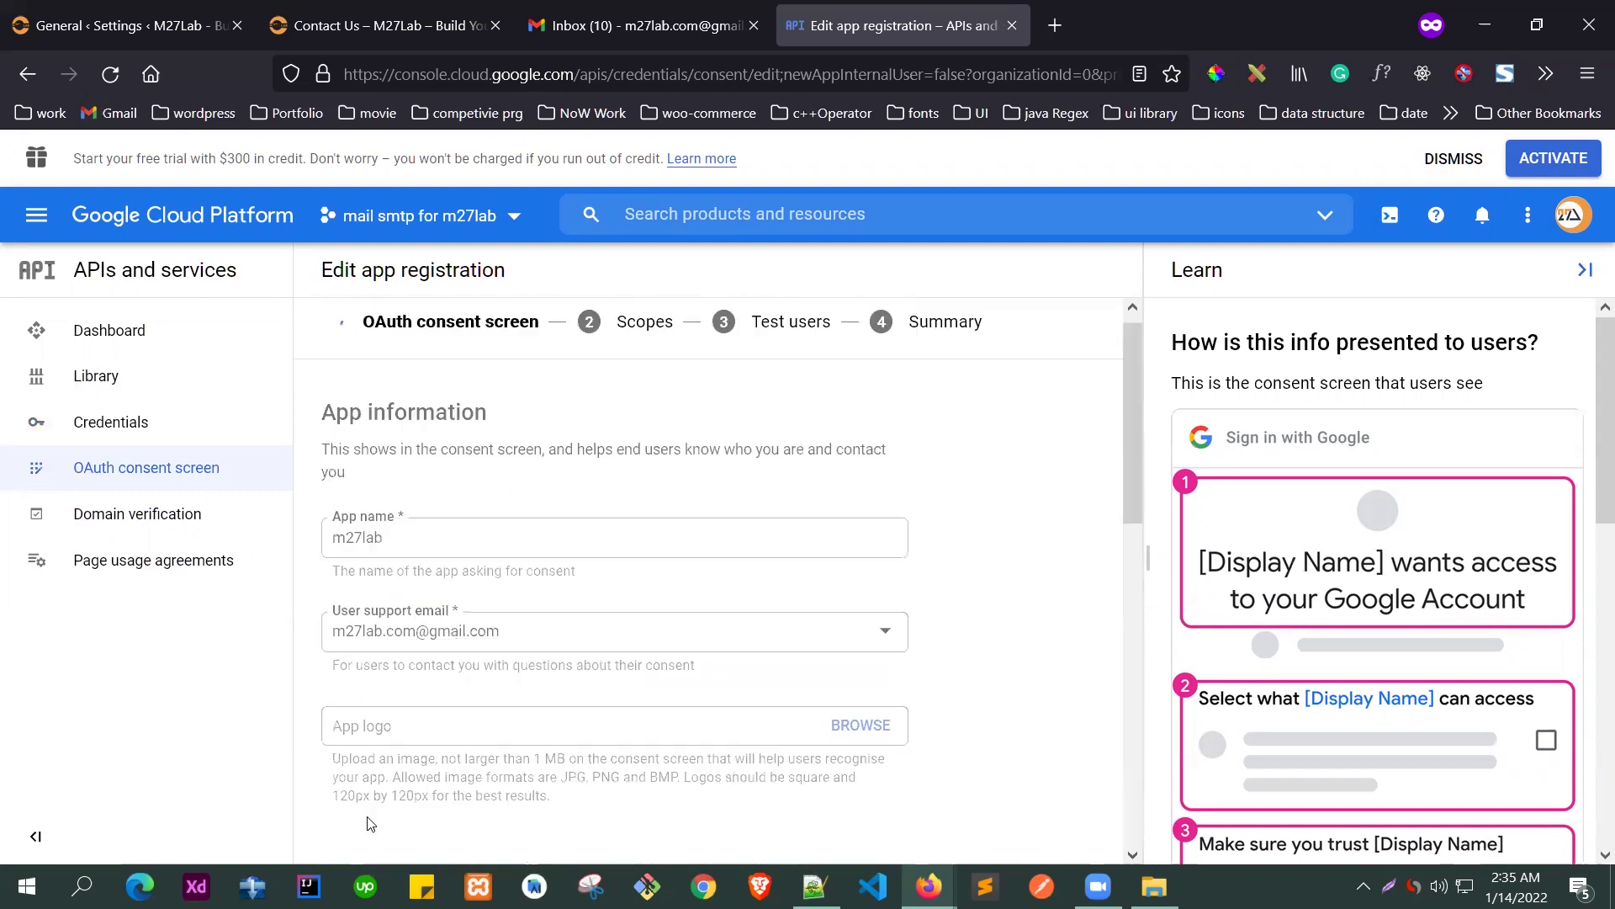
scroll(580, 468, down, 8)
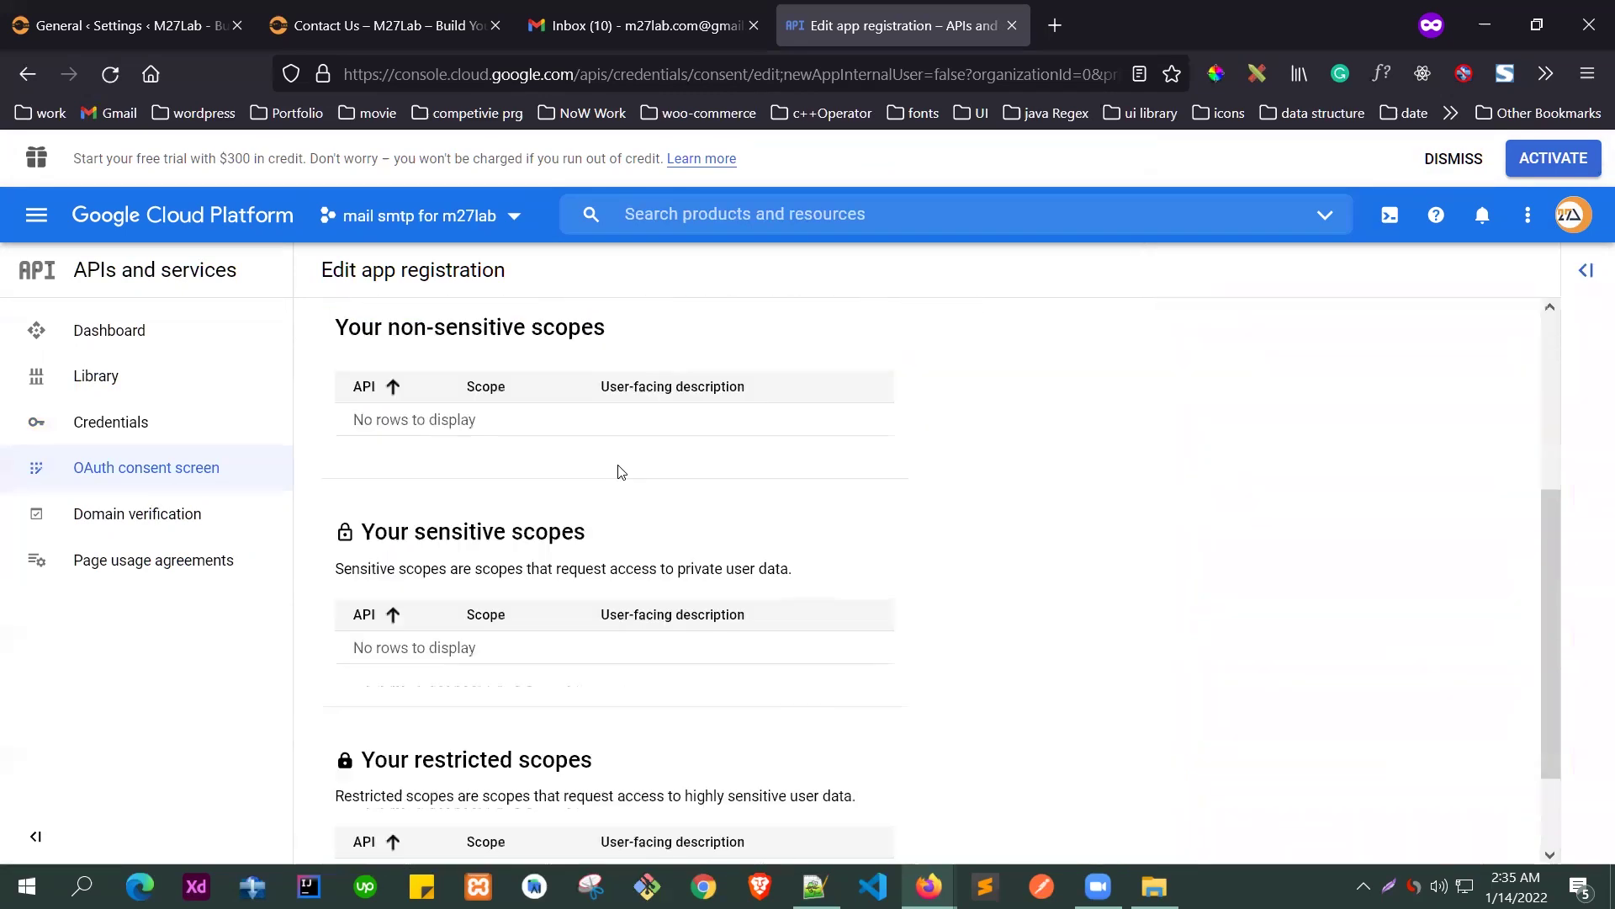
click(397, 827)
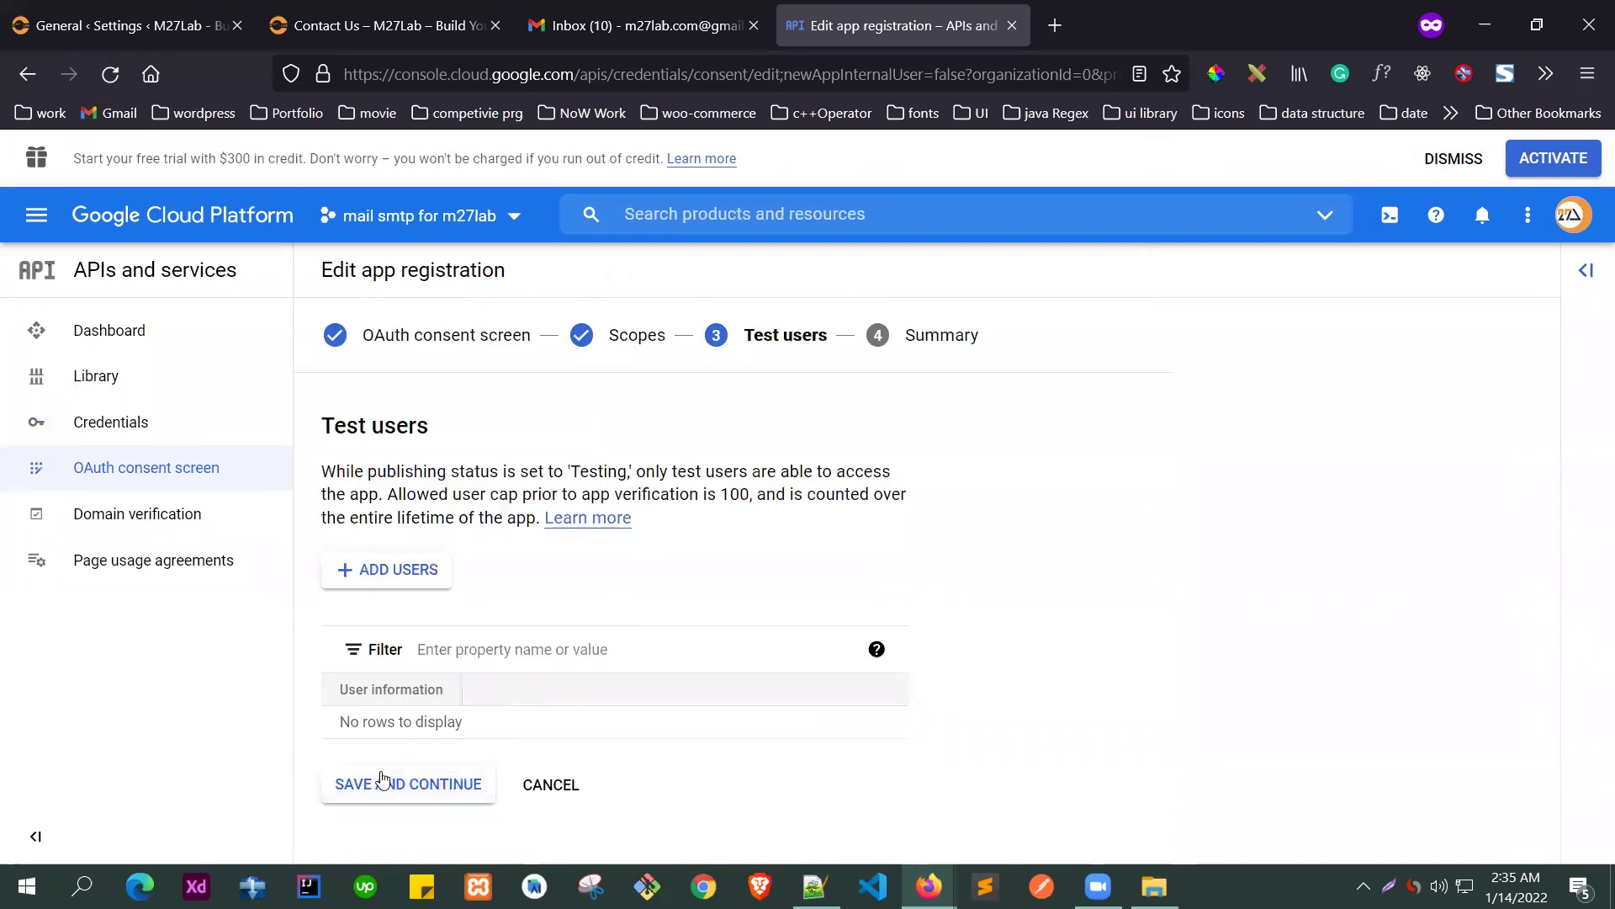
click(387, 783)
scroll(538, 589, down, 10)
scroll(508, 651, down, 2)
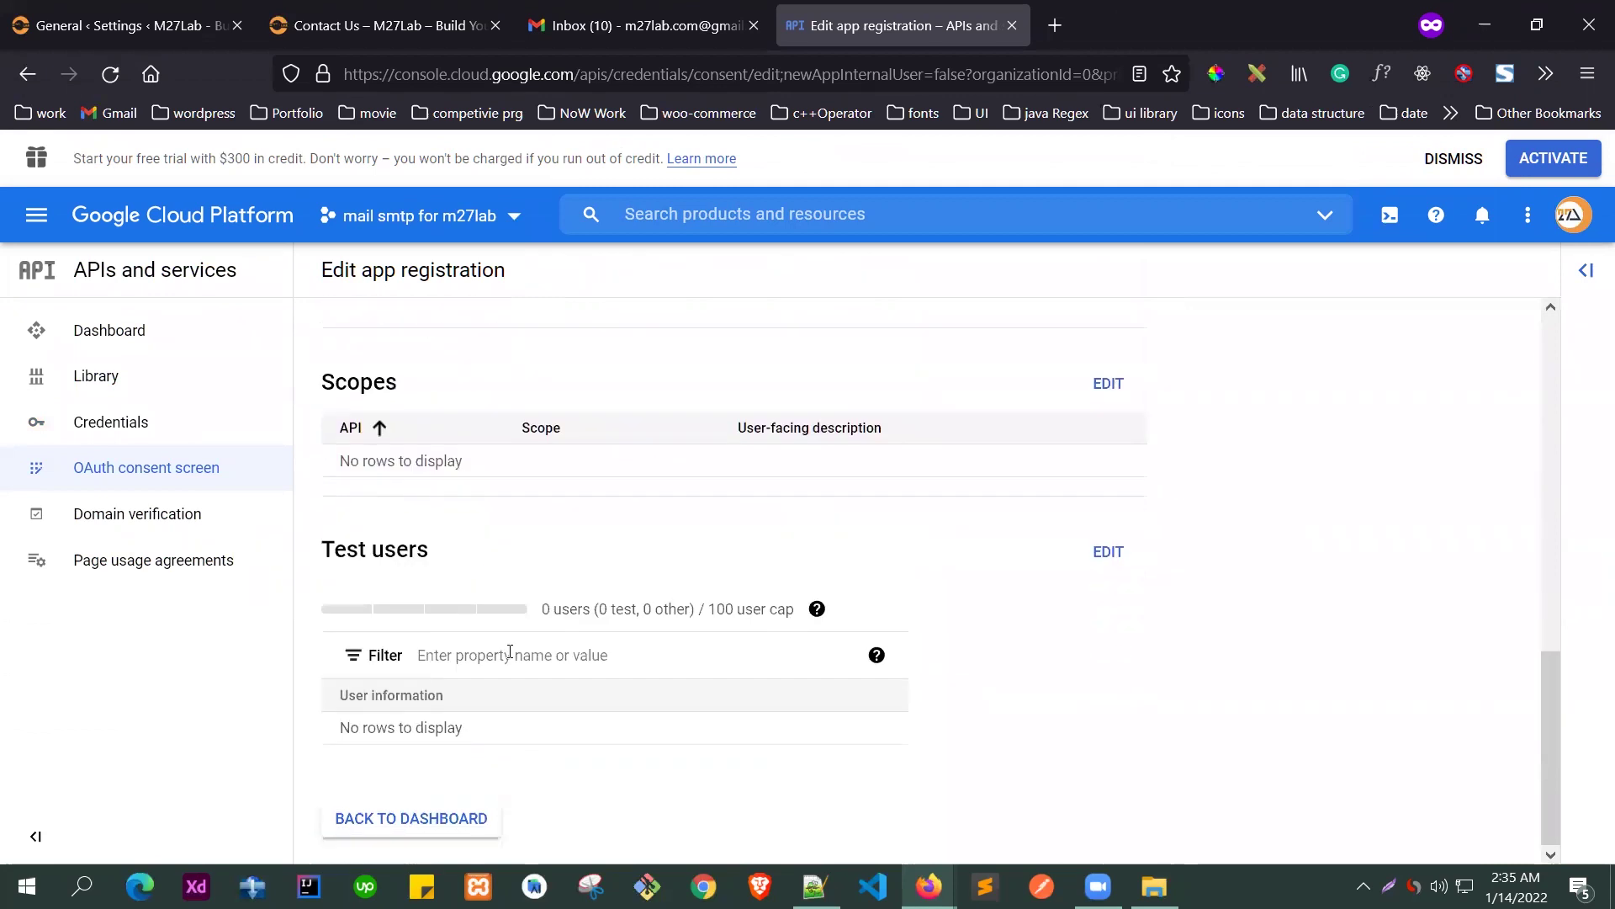
click(391, 814)
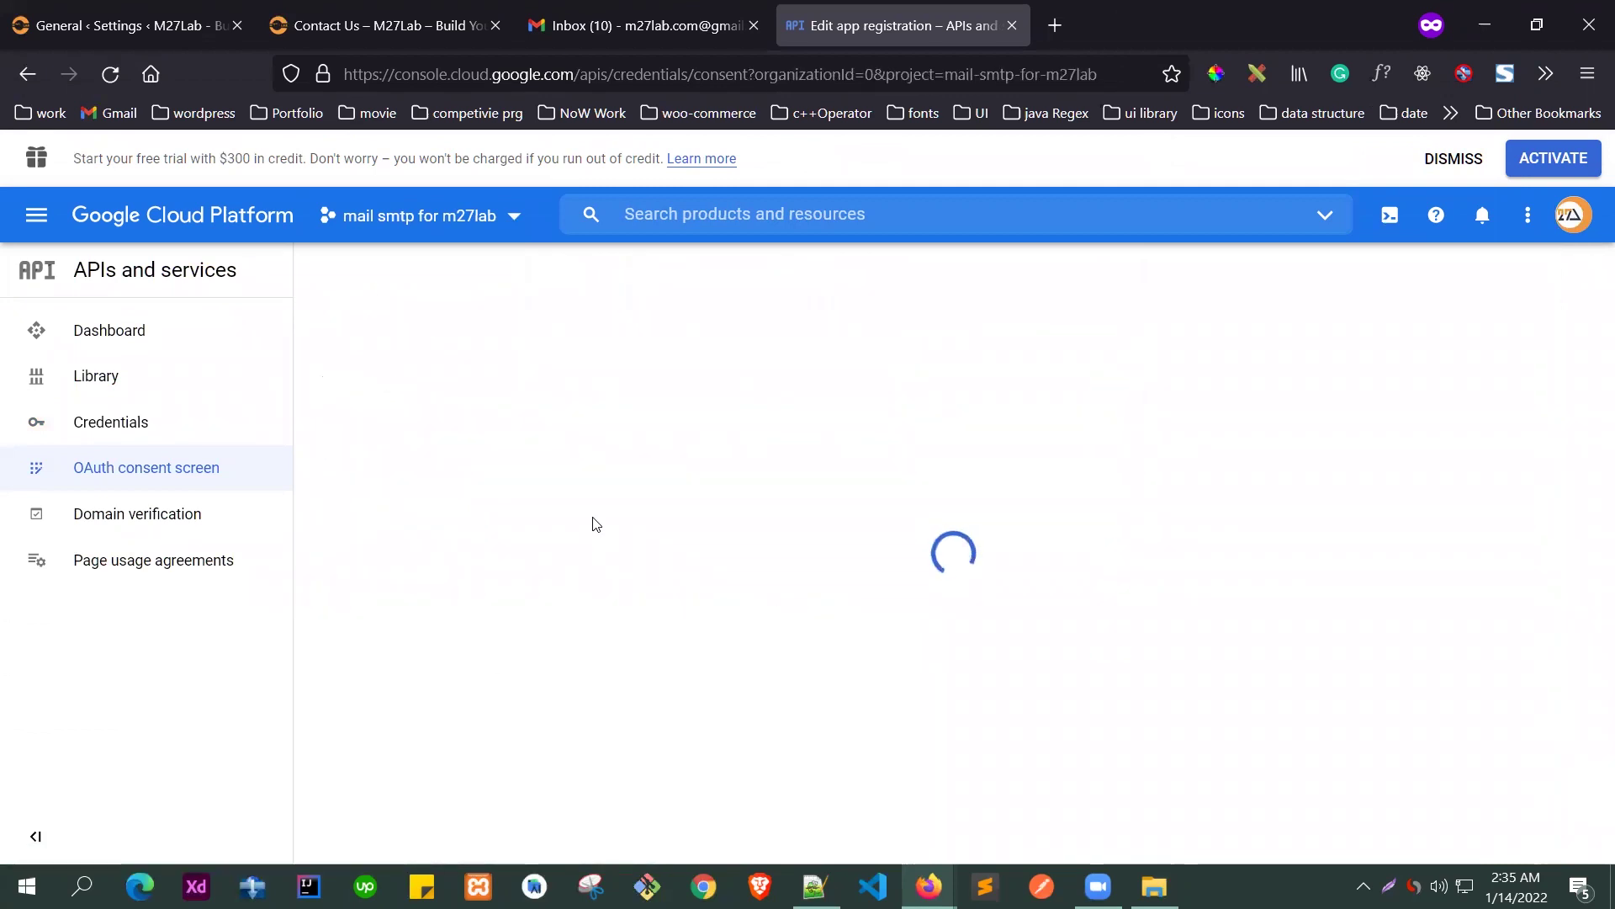
- Publish the m27lab app so its status is In production, then go to Credentials
click(382, 530)
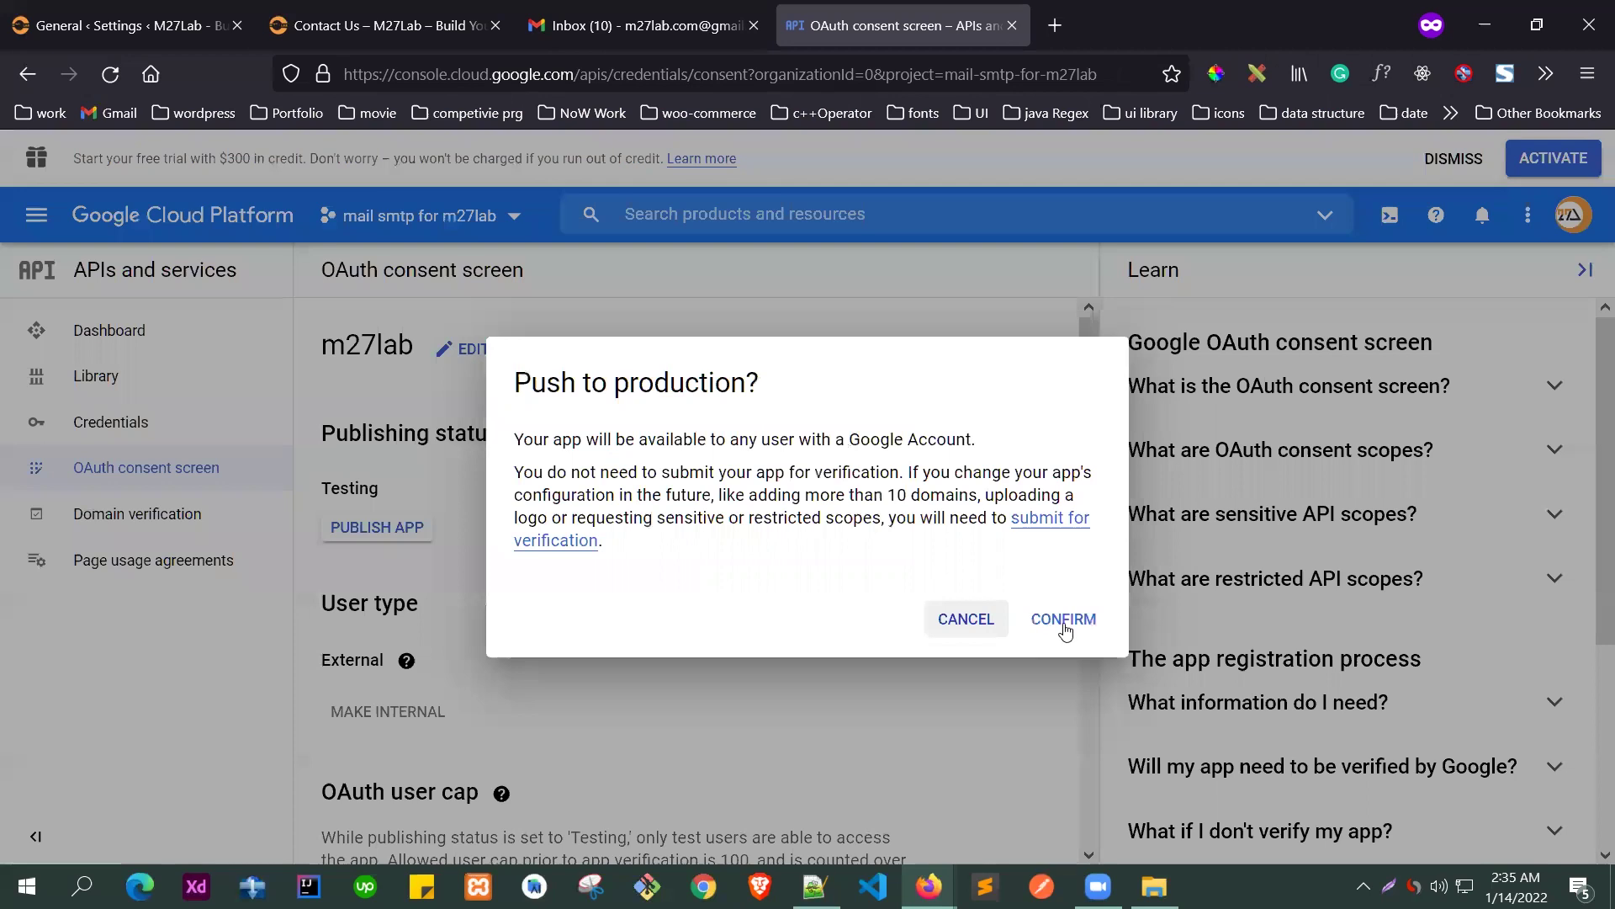
click(1064, 620)
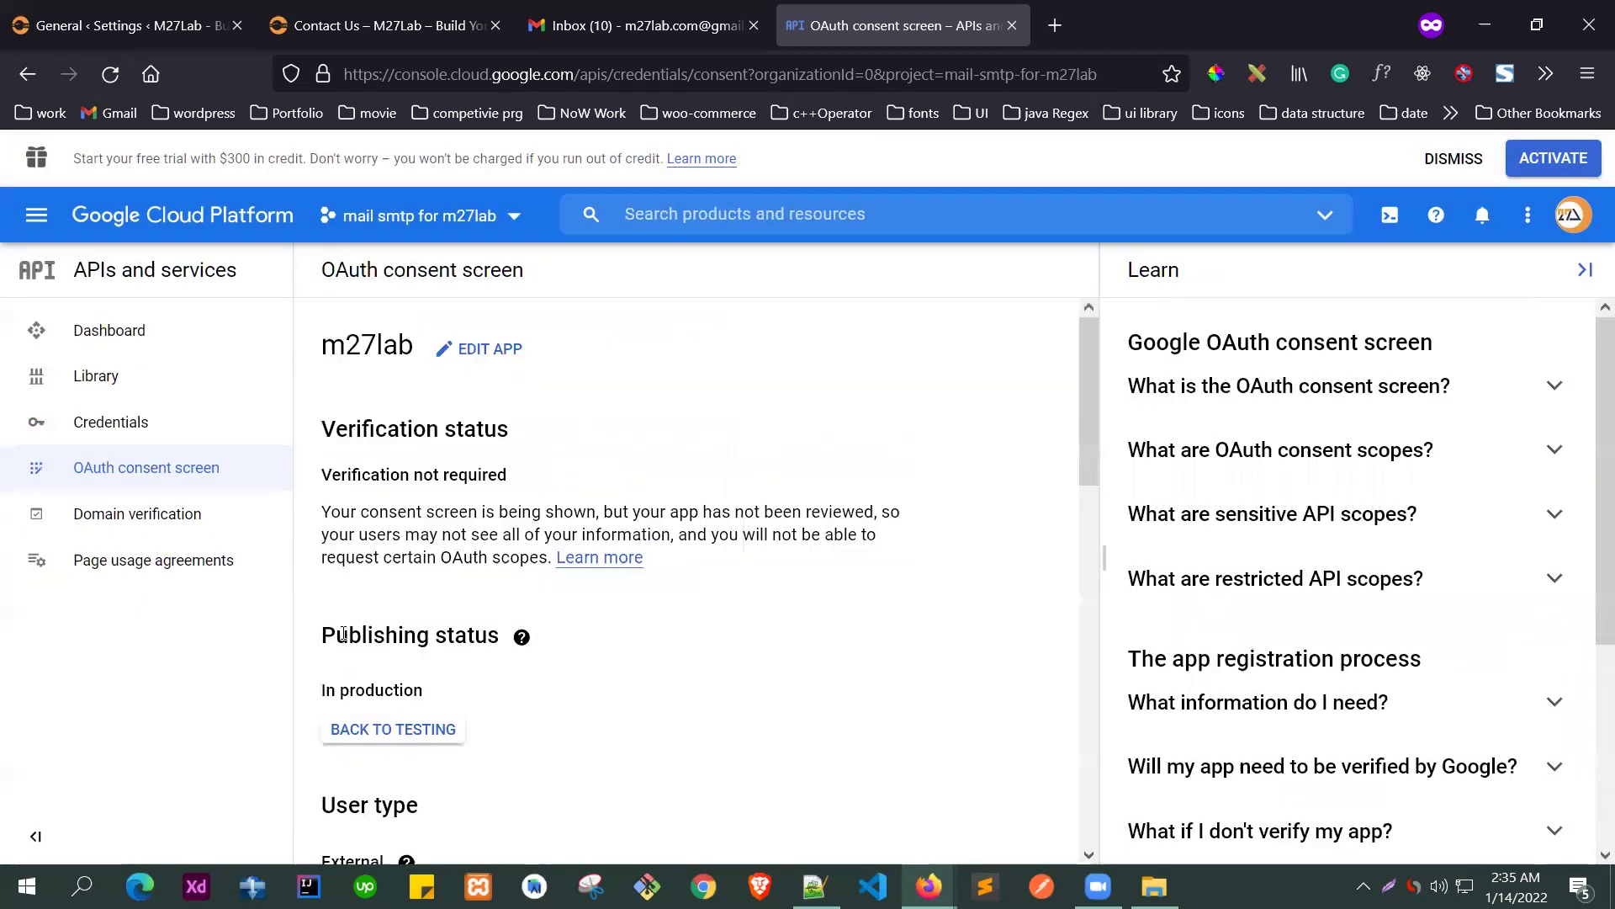
drag(336, 635, 500, 635)
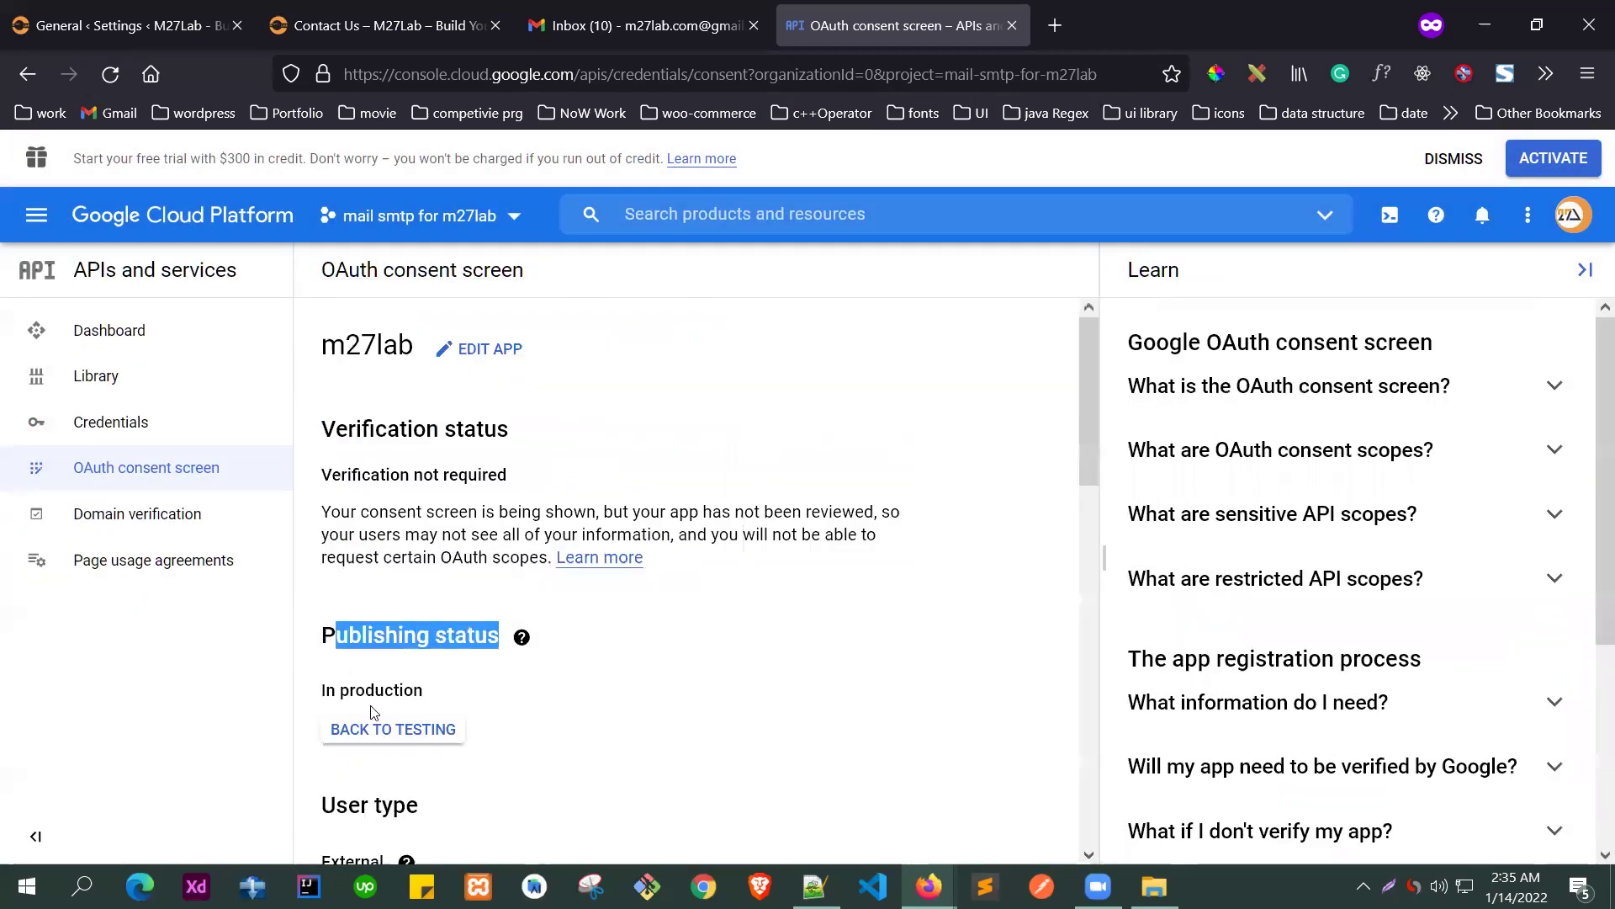
drag(327, 690, 418, 689)
double_click(416, 690)
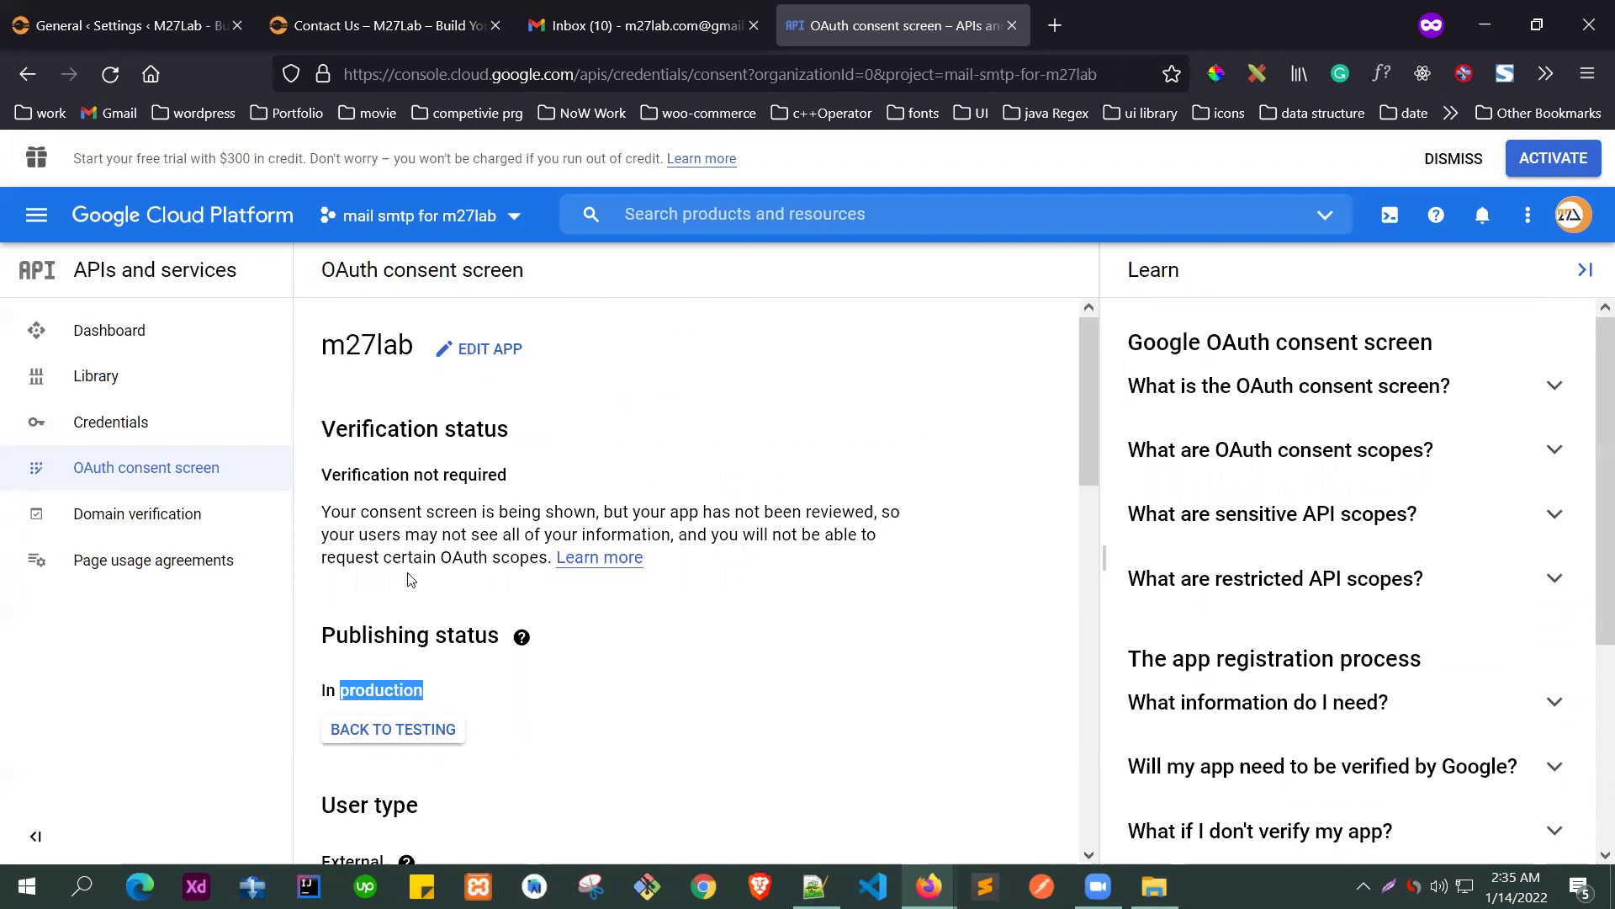
click(141, 429)
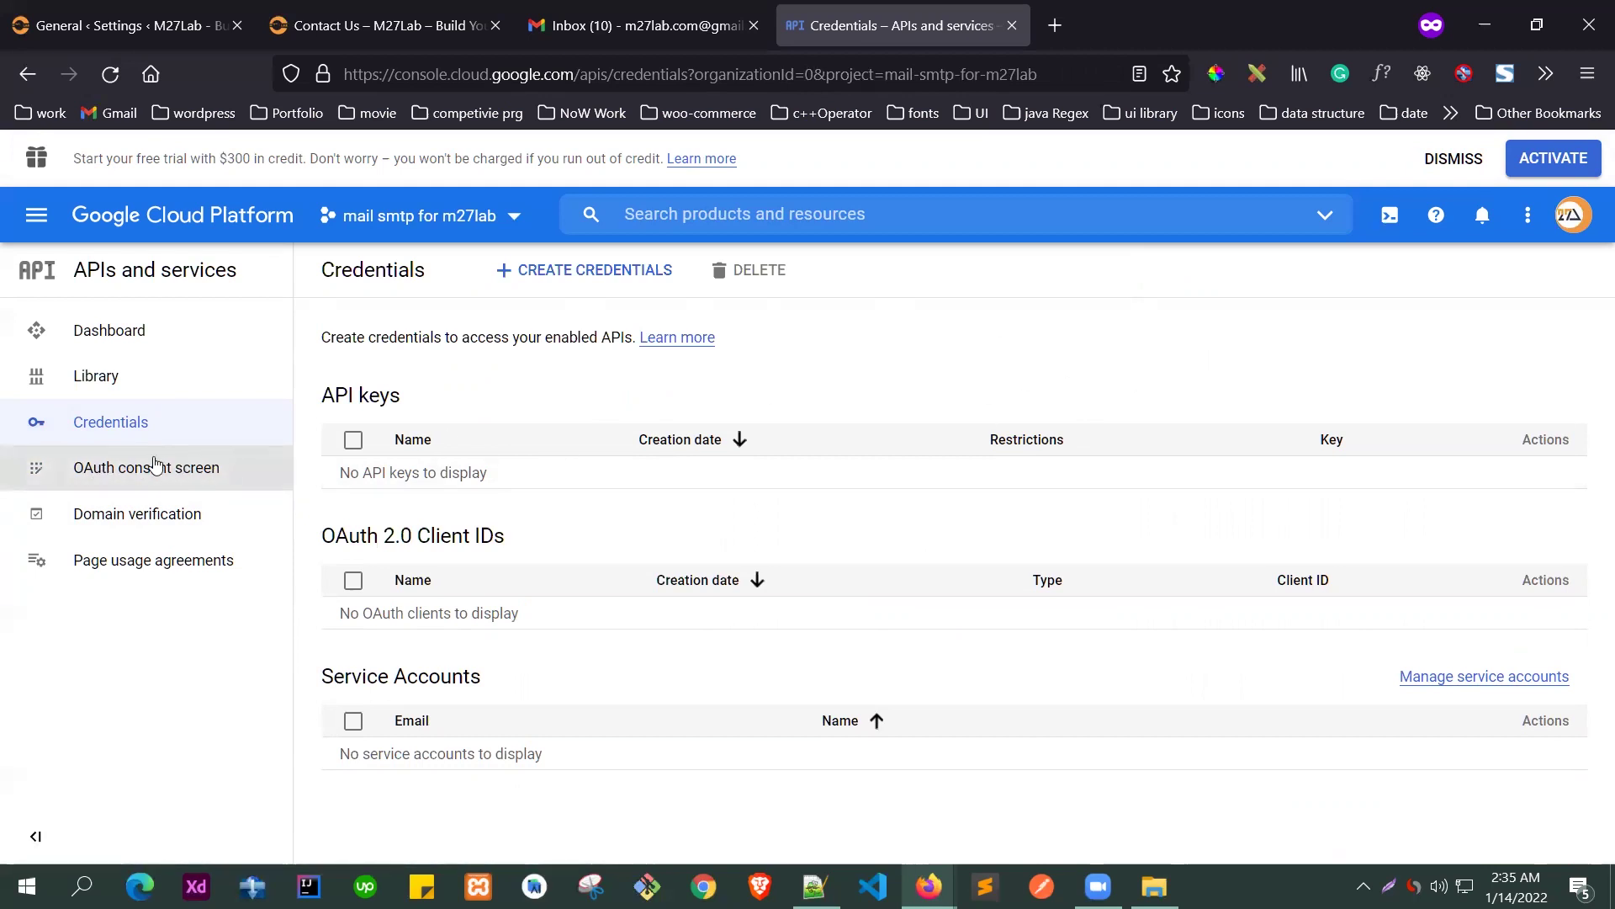
- Start a new Web application OAuth client ID and name it m27lab-smtp-mail
drag(336, 538, 503, 539)
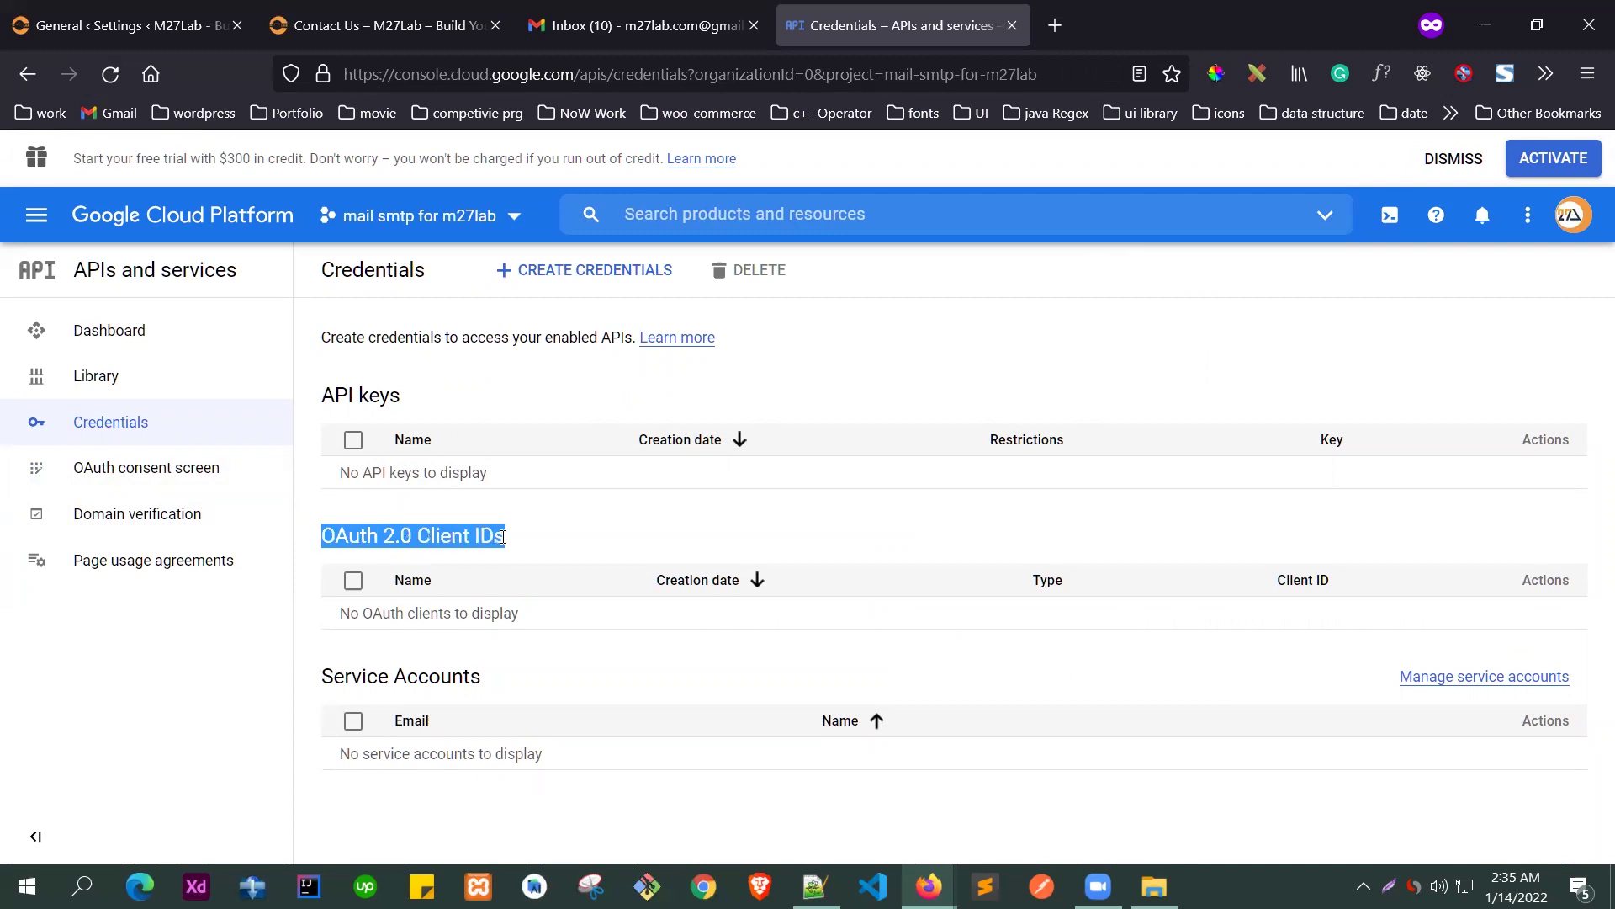
click(505, 536)
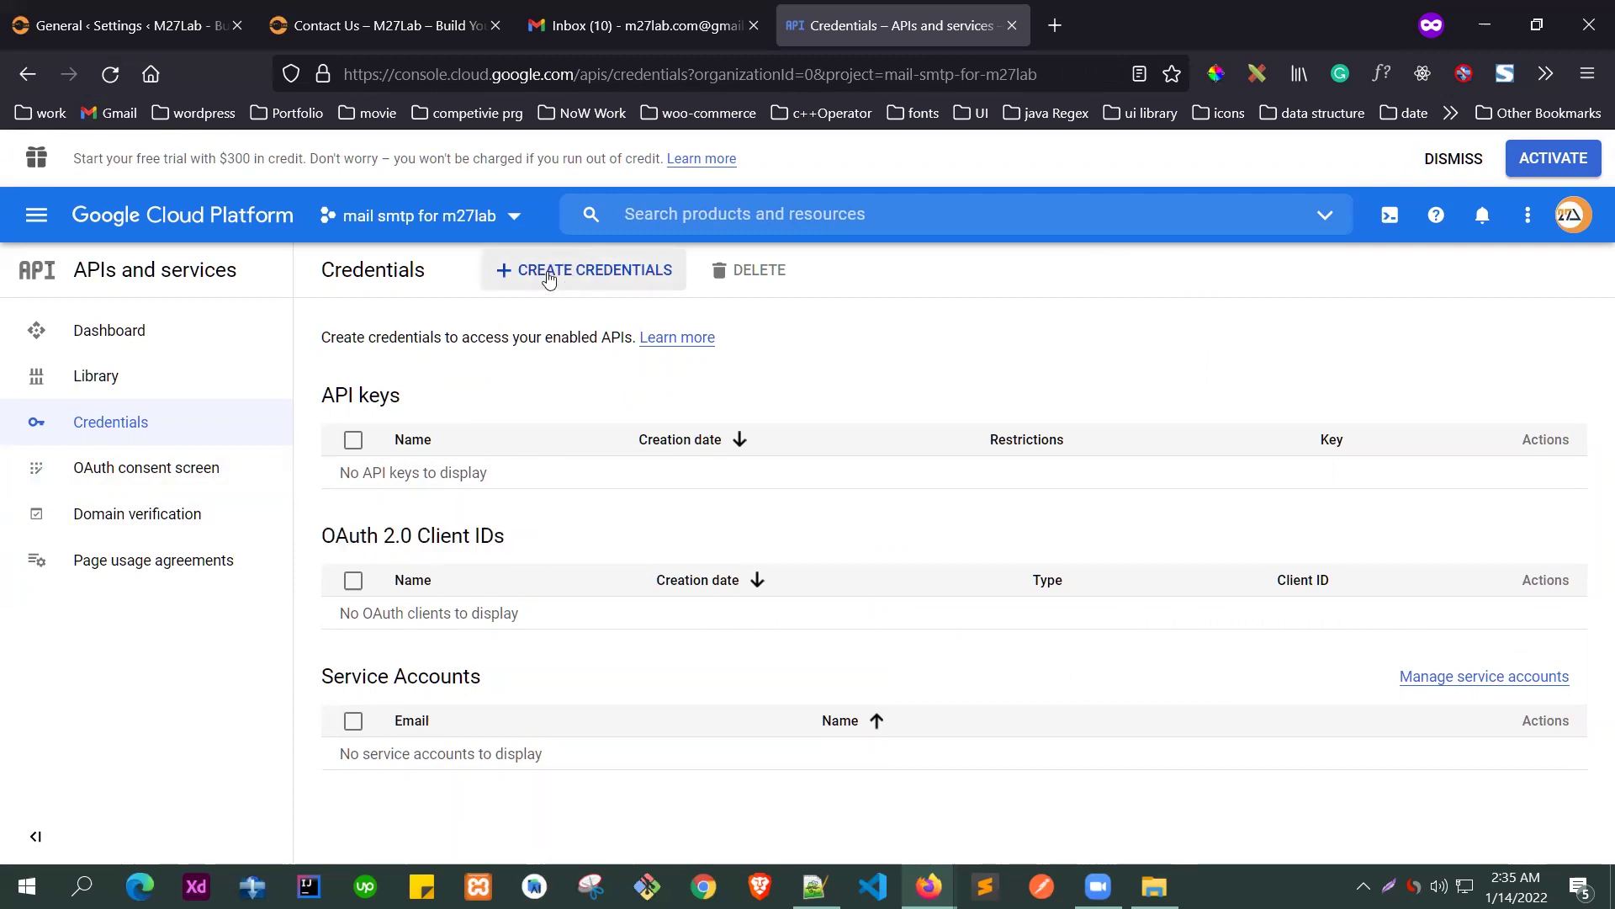
click(577, 273)
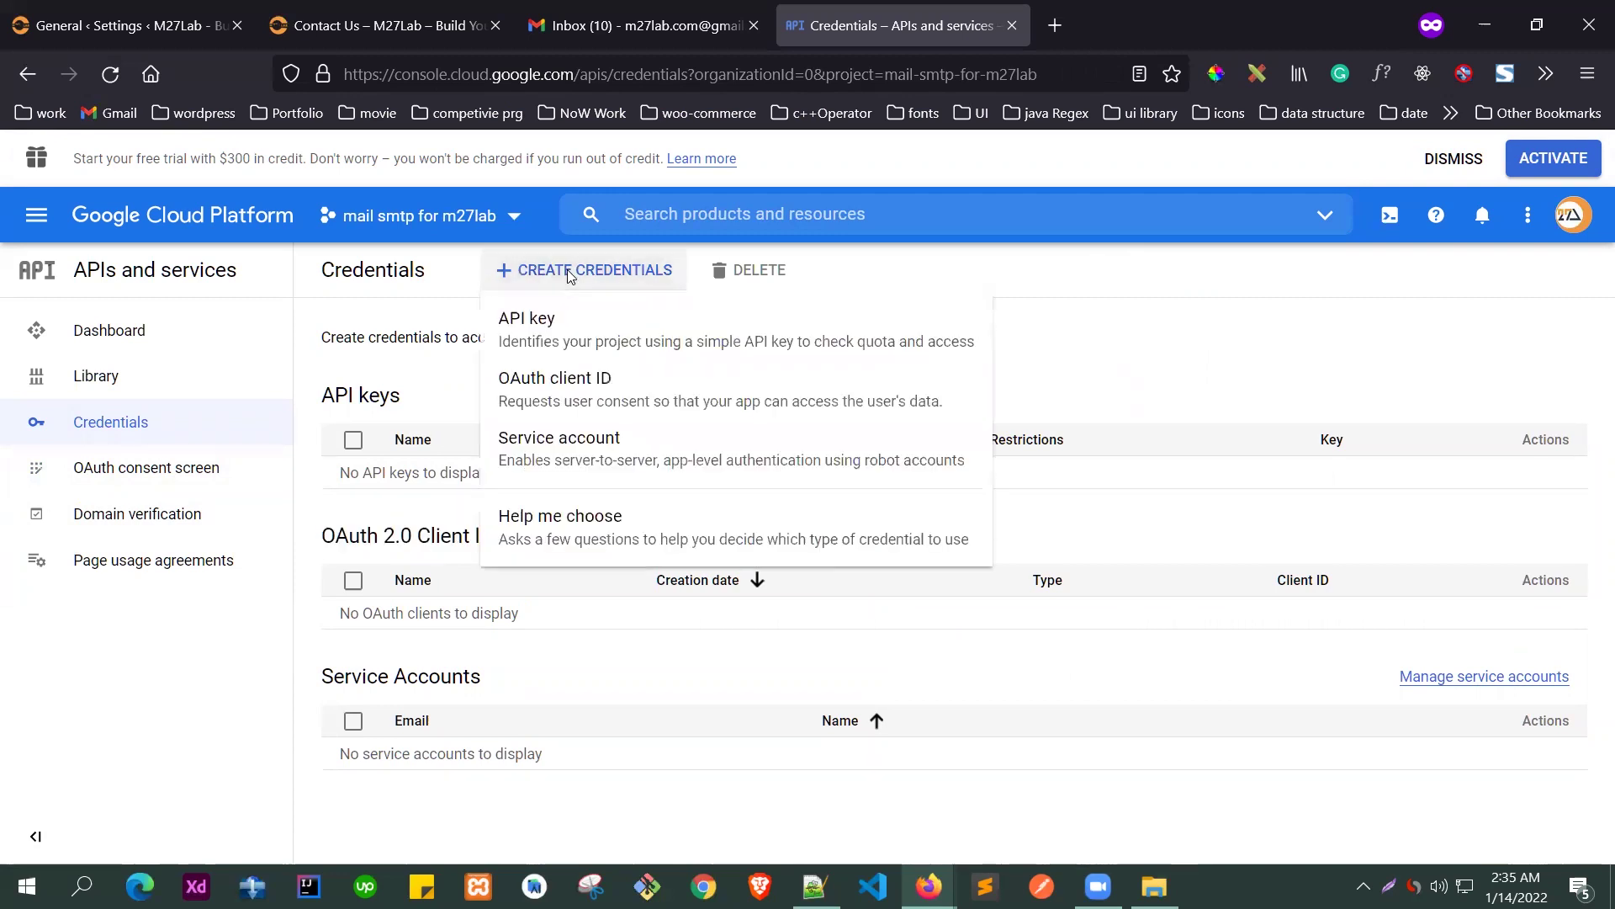
click(579, 380)
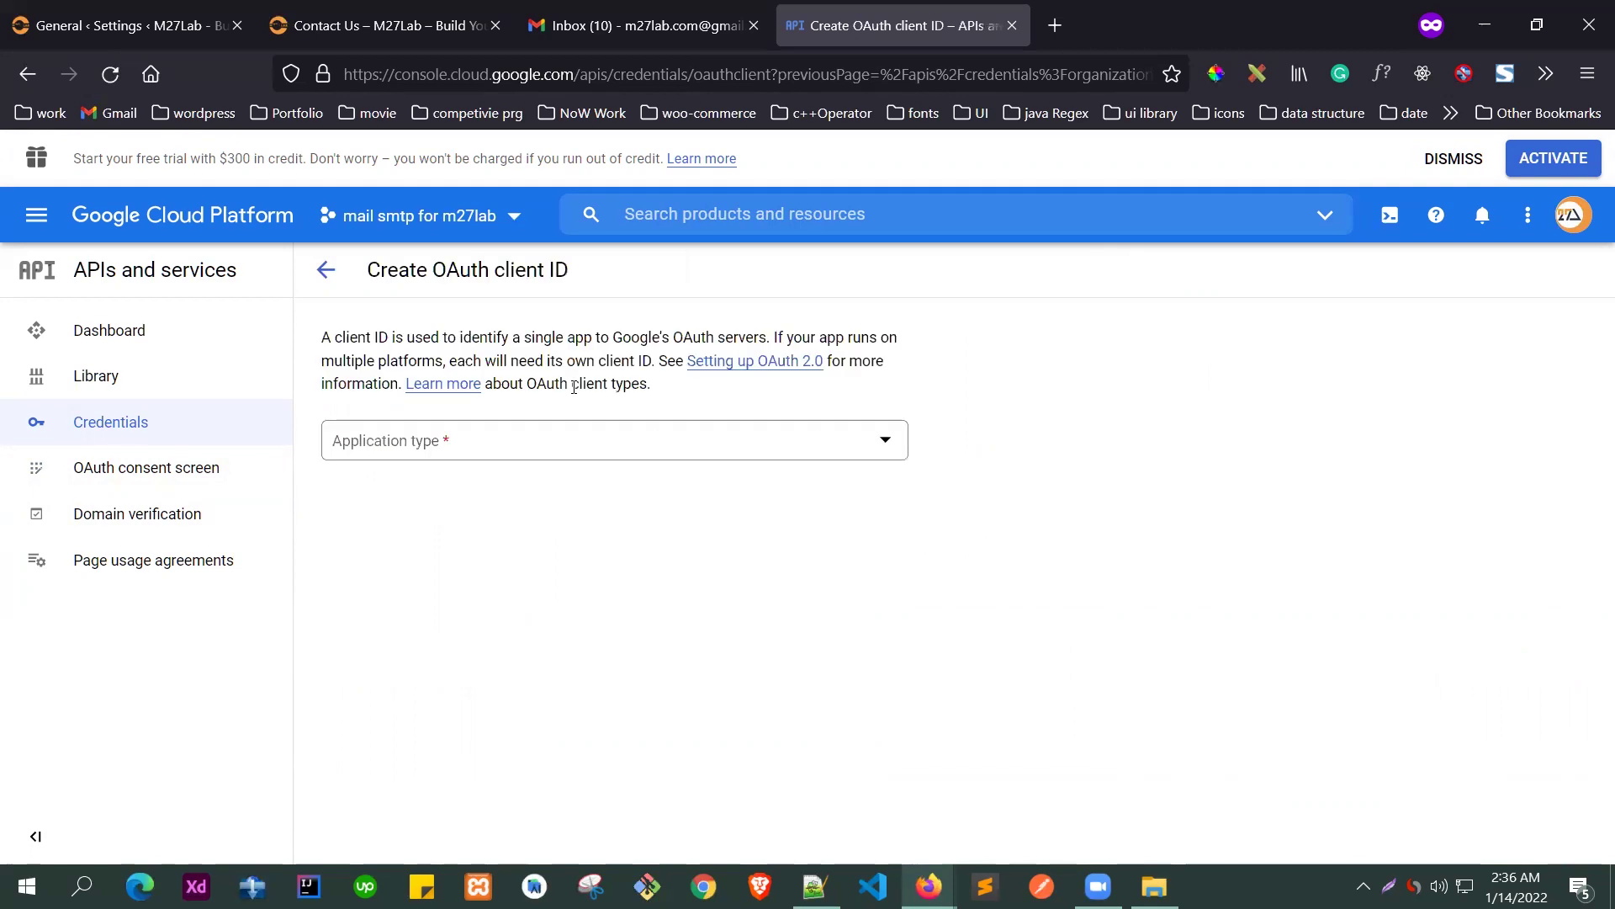
click(398, 454)
click(495, 456)
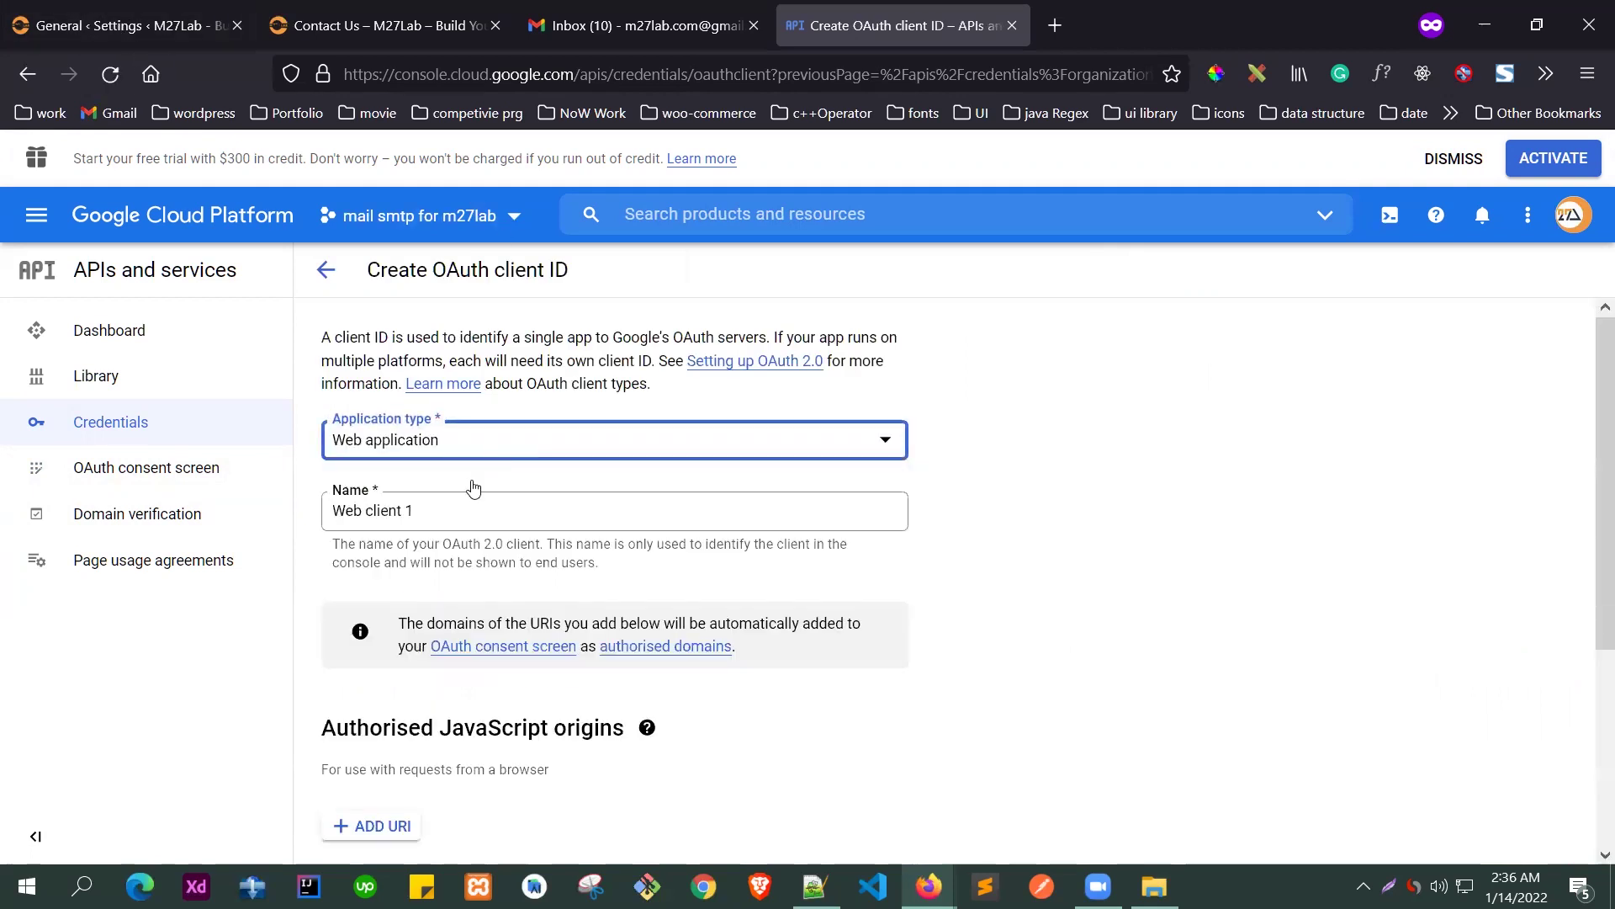
scroll(469, 471, down, 1)
triple_click(470, 464)
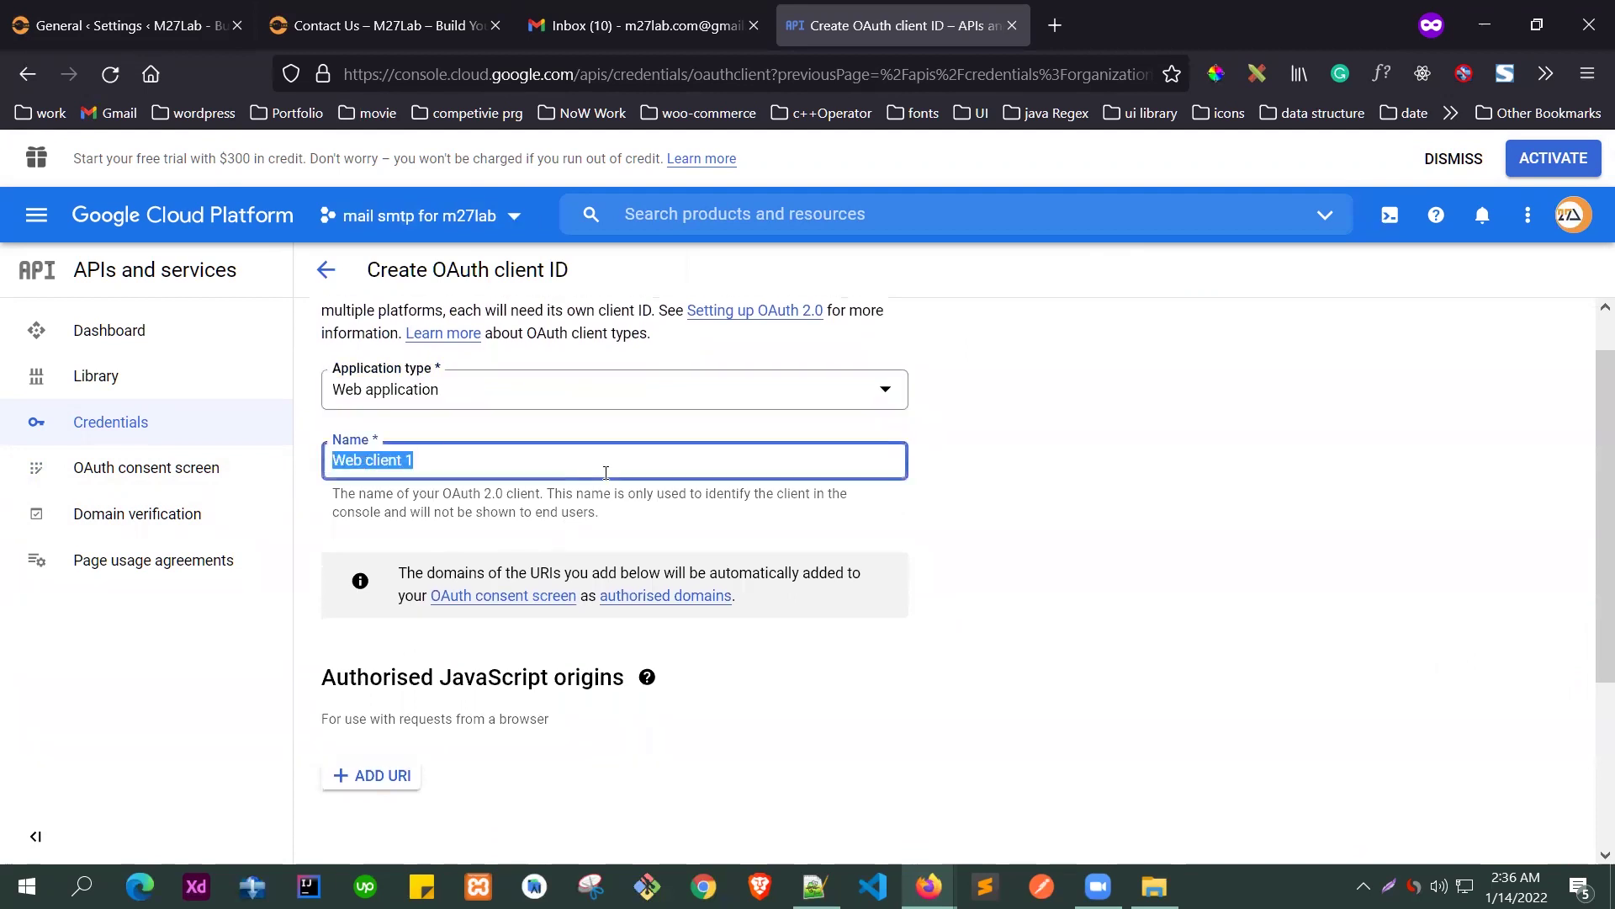
text(m27lab-smtp-mail)
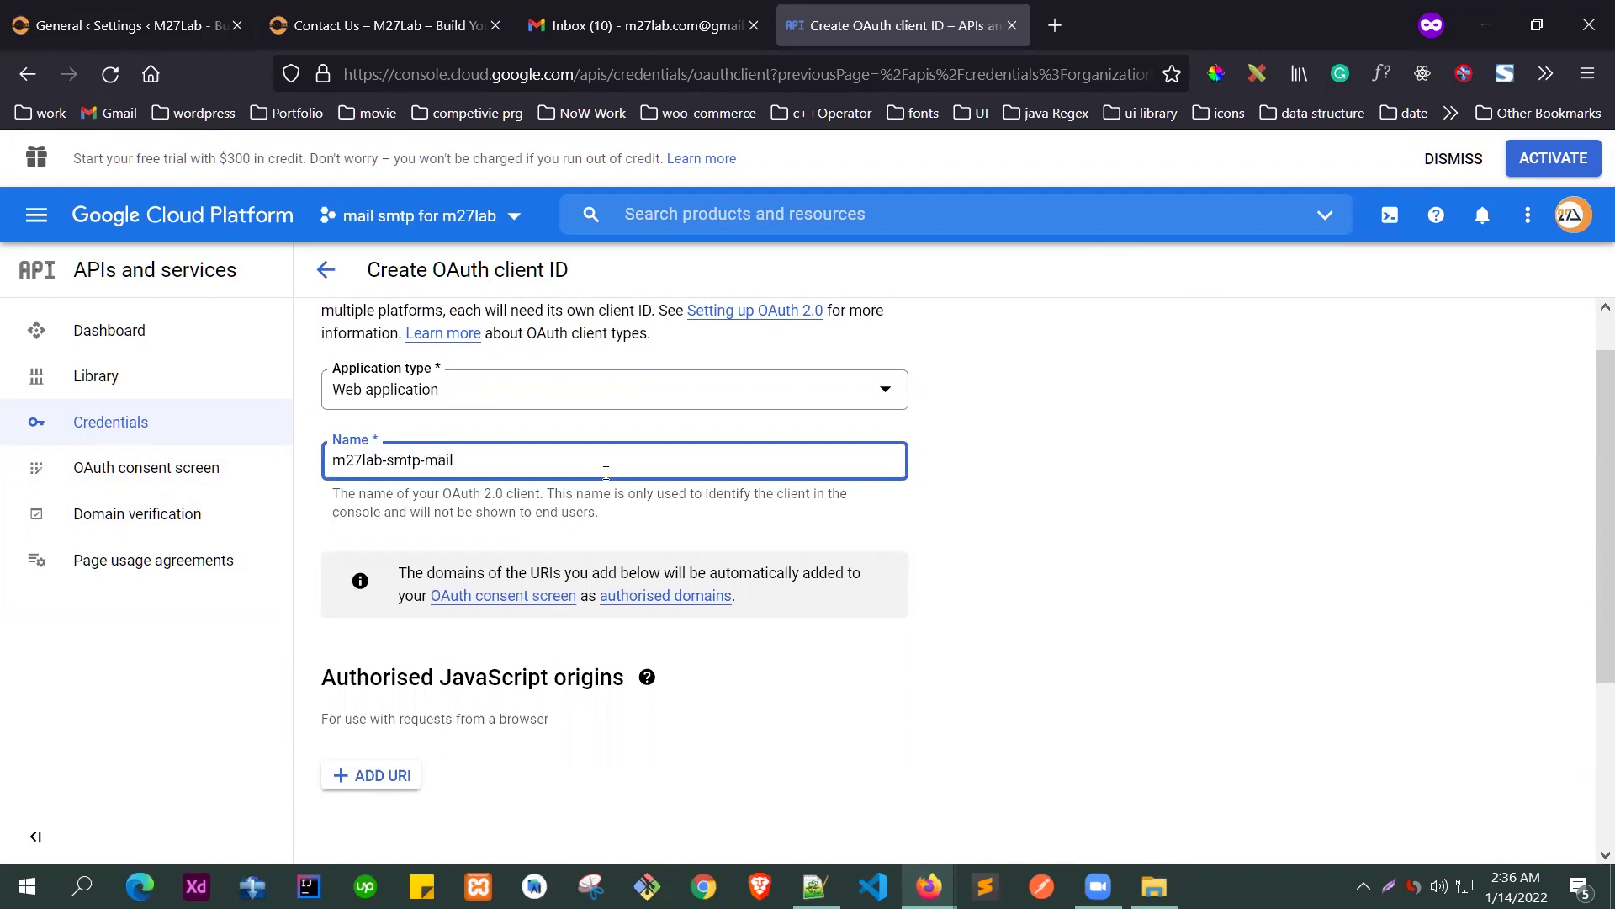
- Add one empty entry under Authorised redirect URIs
scroll(402, 671, down, 3)
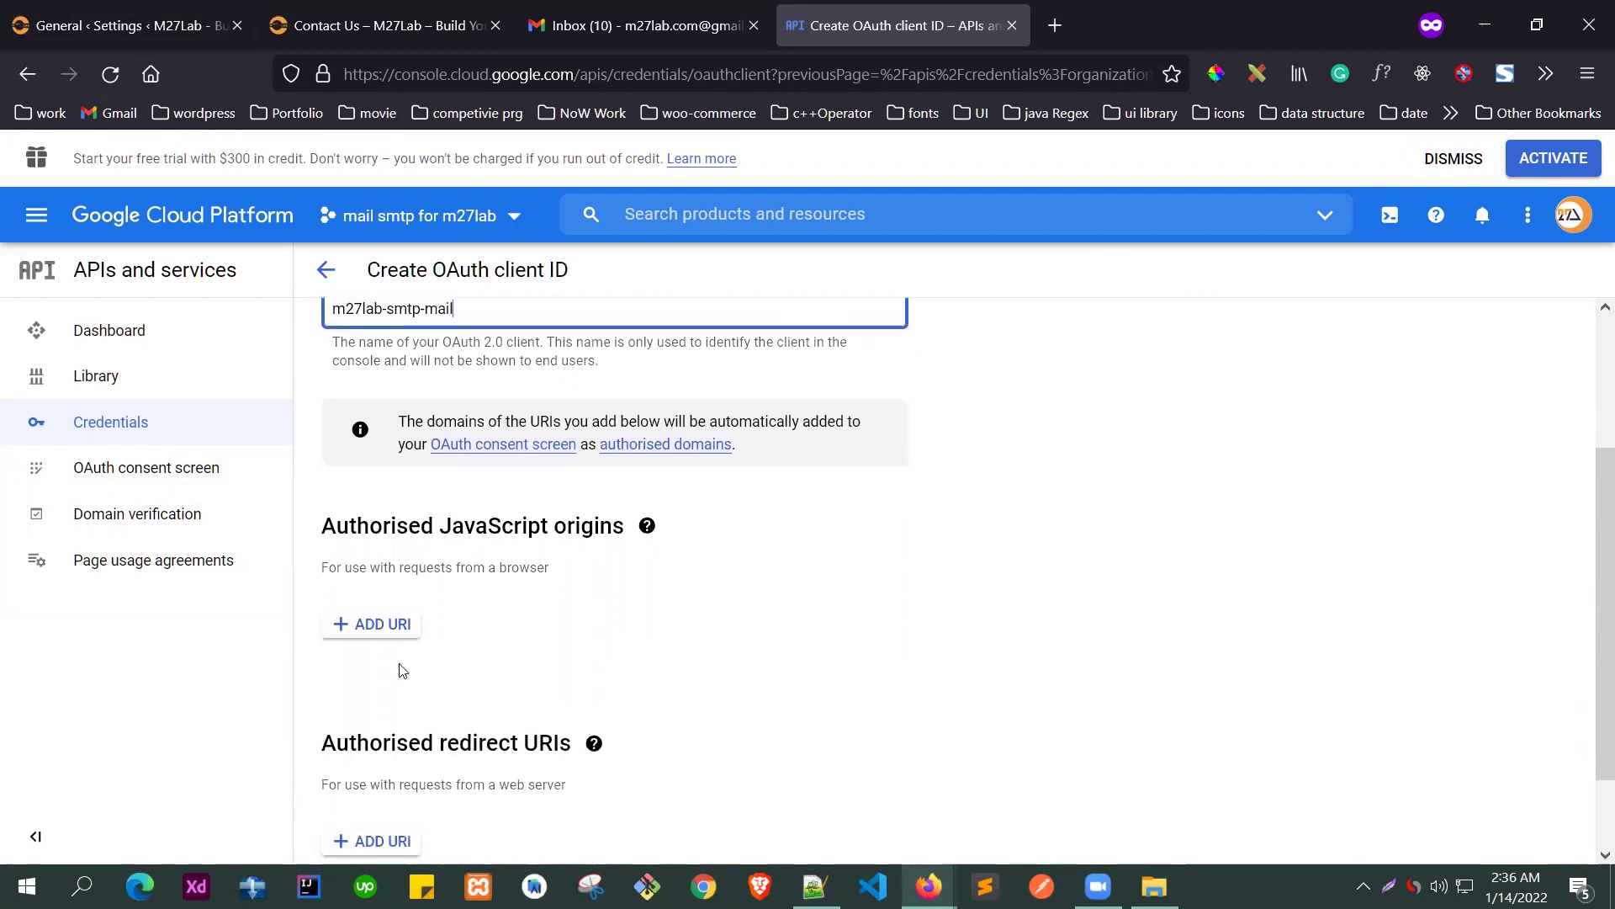
scroll(404, 606, down, 2)
drag(359, 633, 552, 642)
click(555, 642)
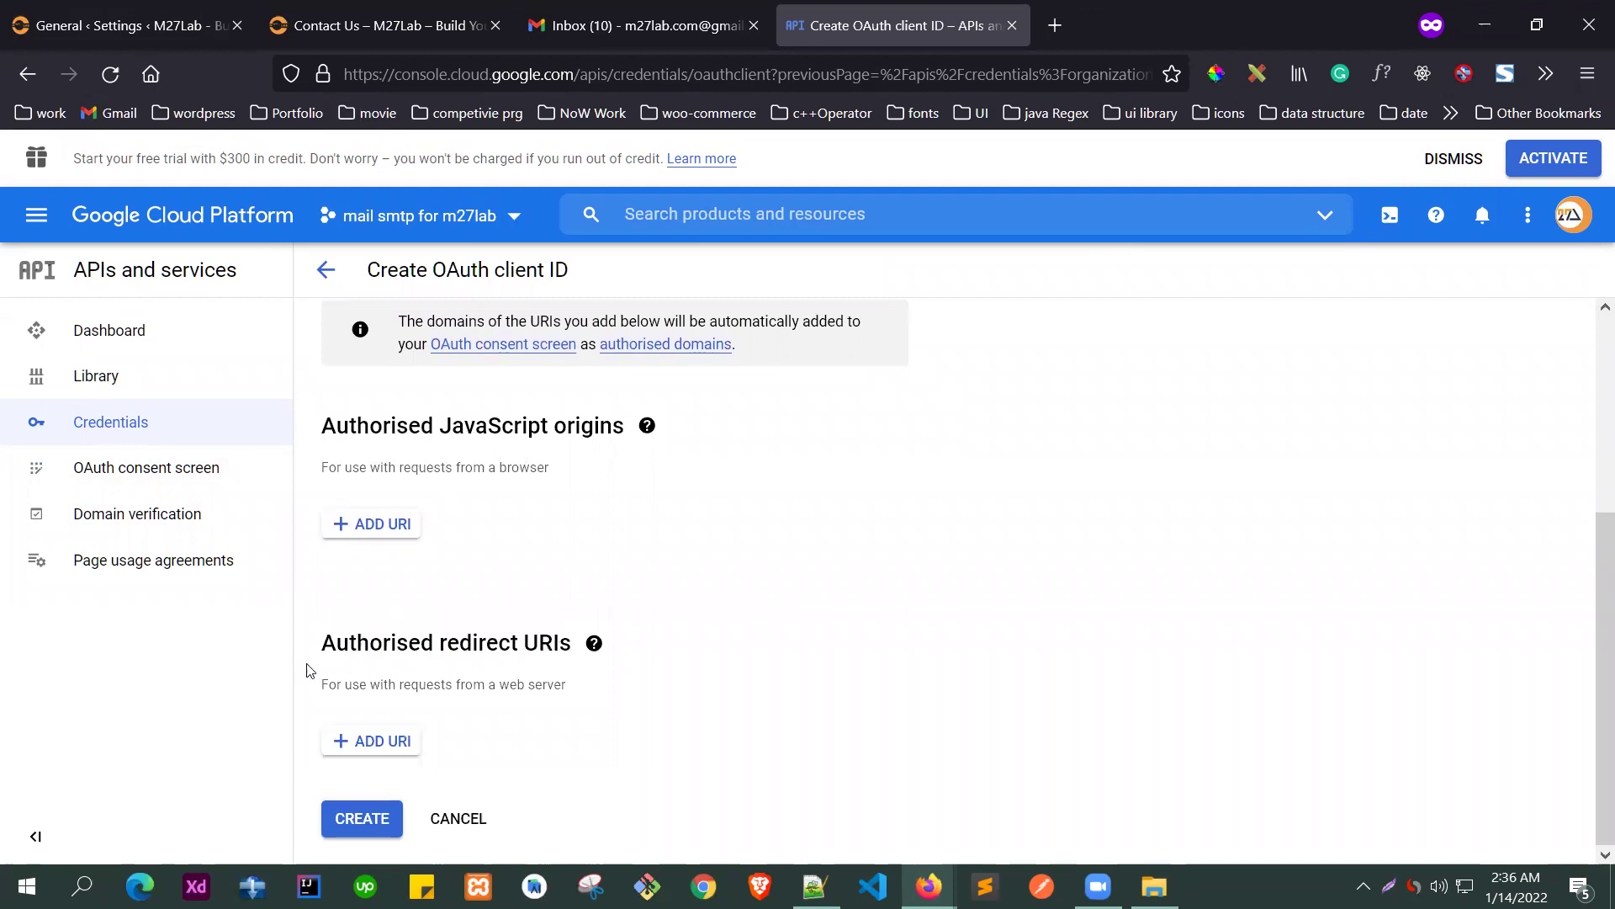
drag(323, 642, 575, 645)
click(351, 740)
scroll(649, 630, down, 2)
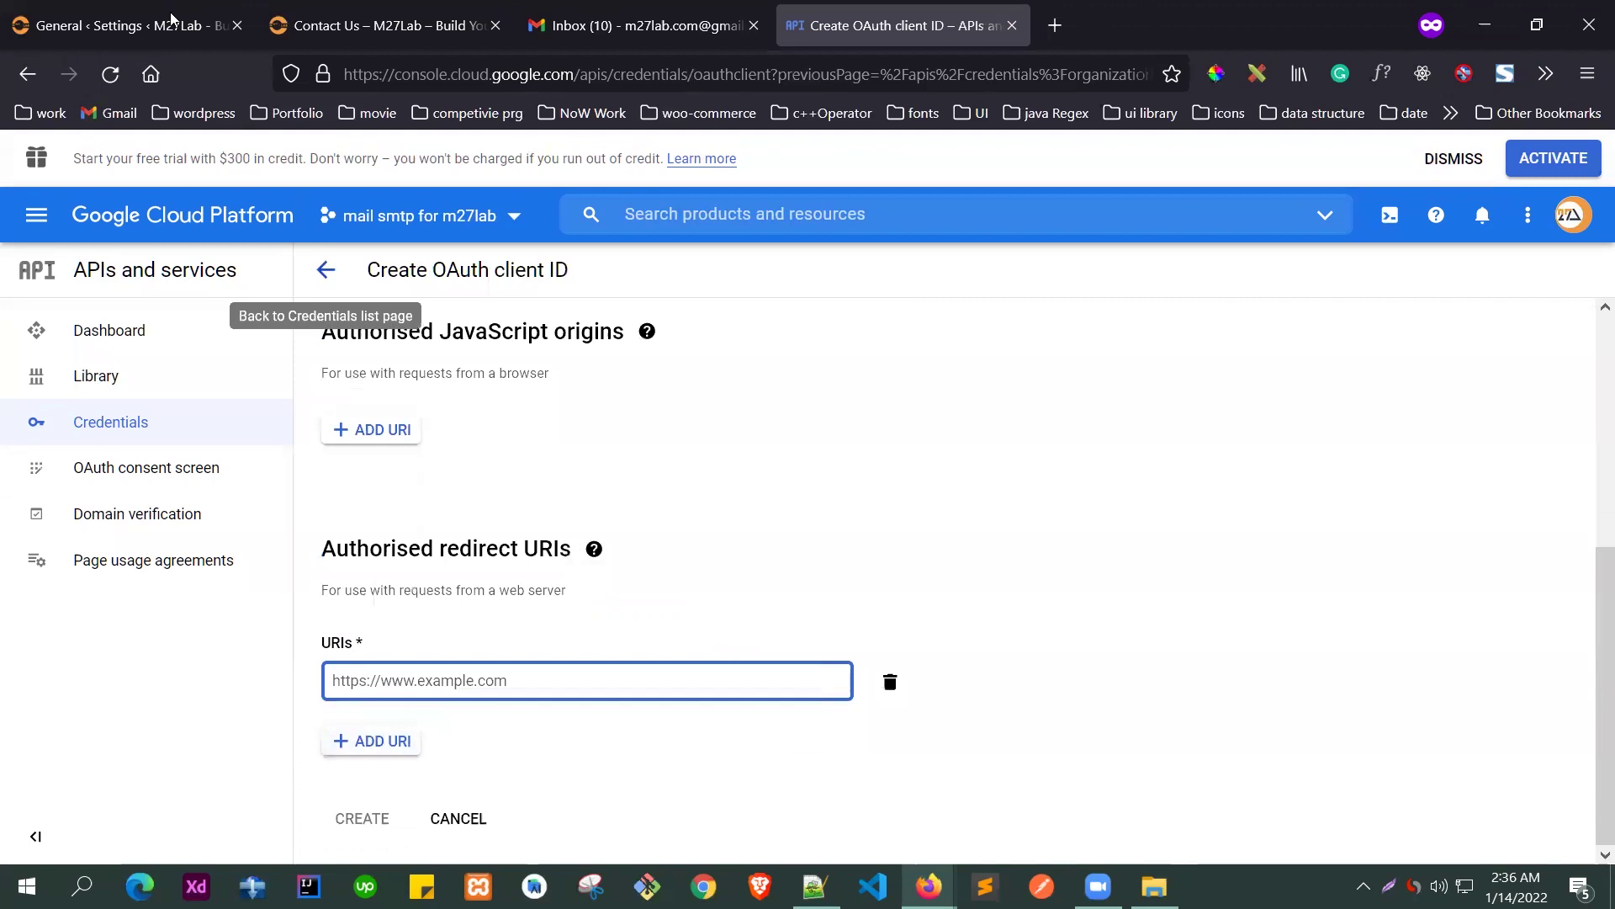
click(128, 25)
scroll(477, 394, up, 20)
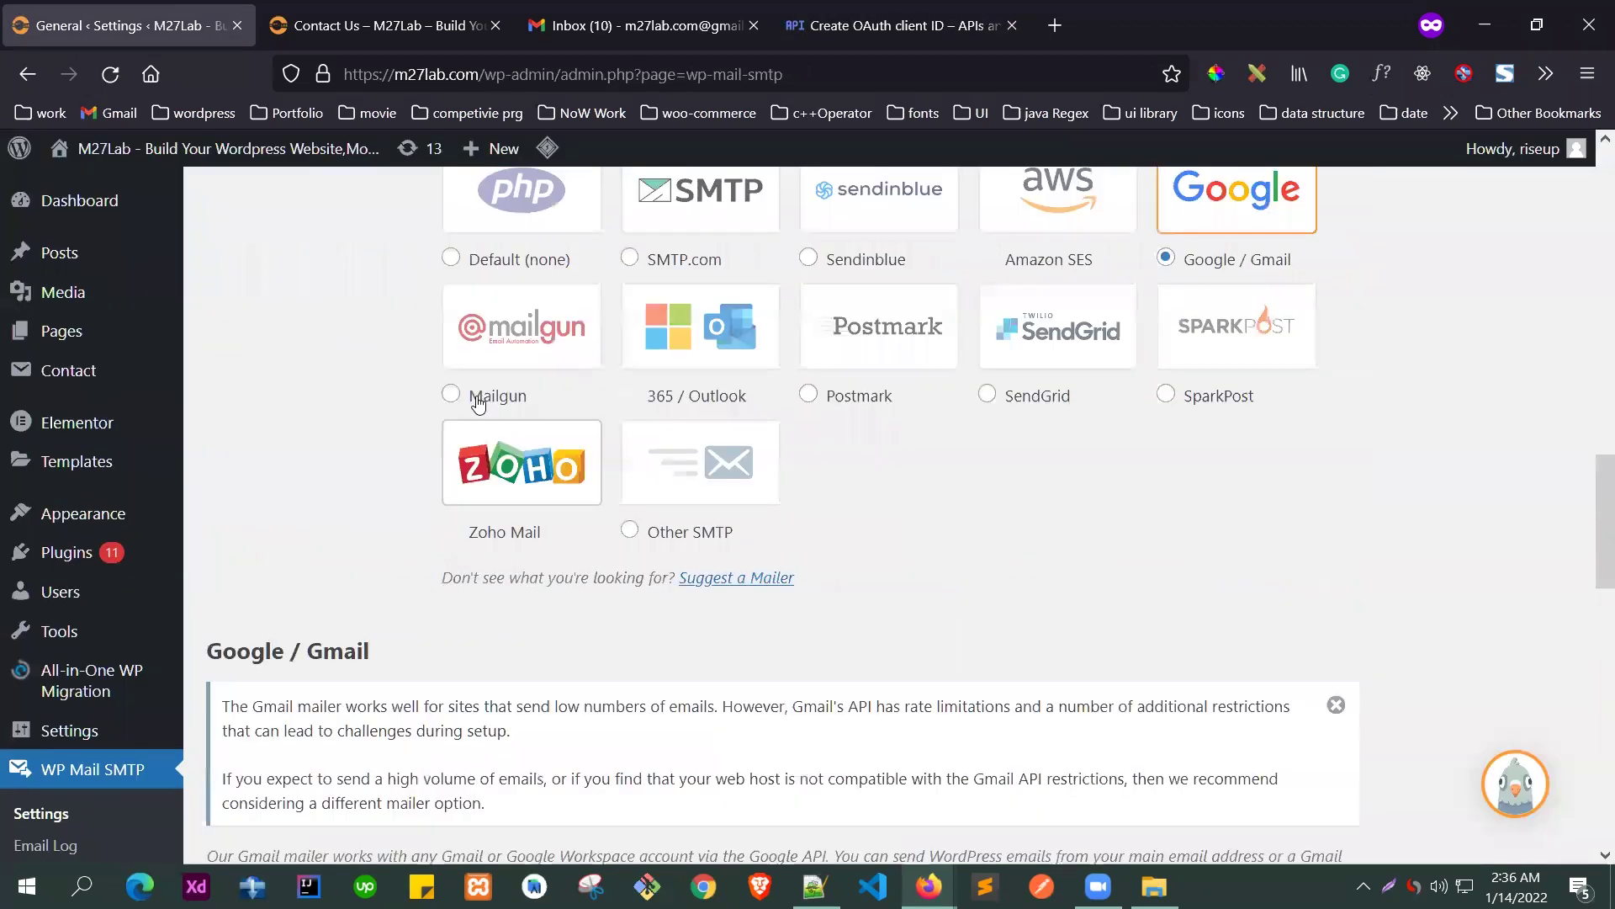
scroll(481, 412, up, 2)
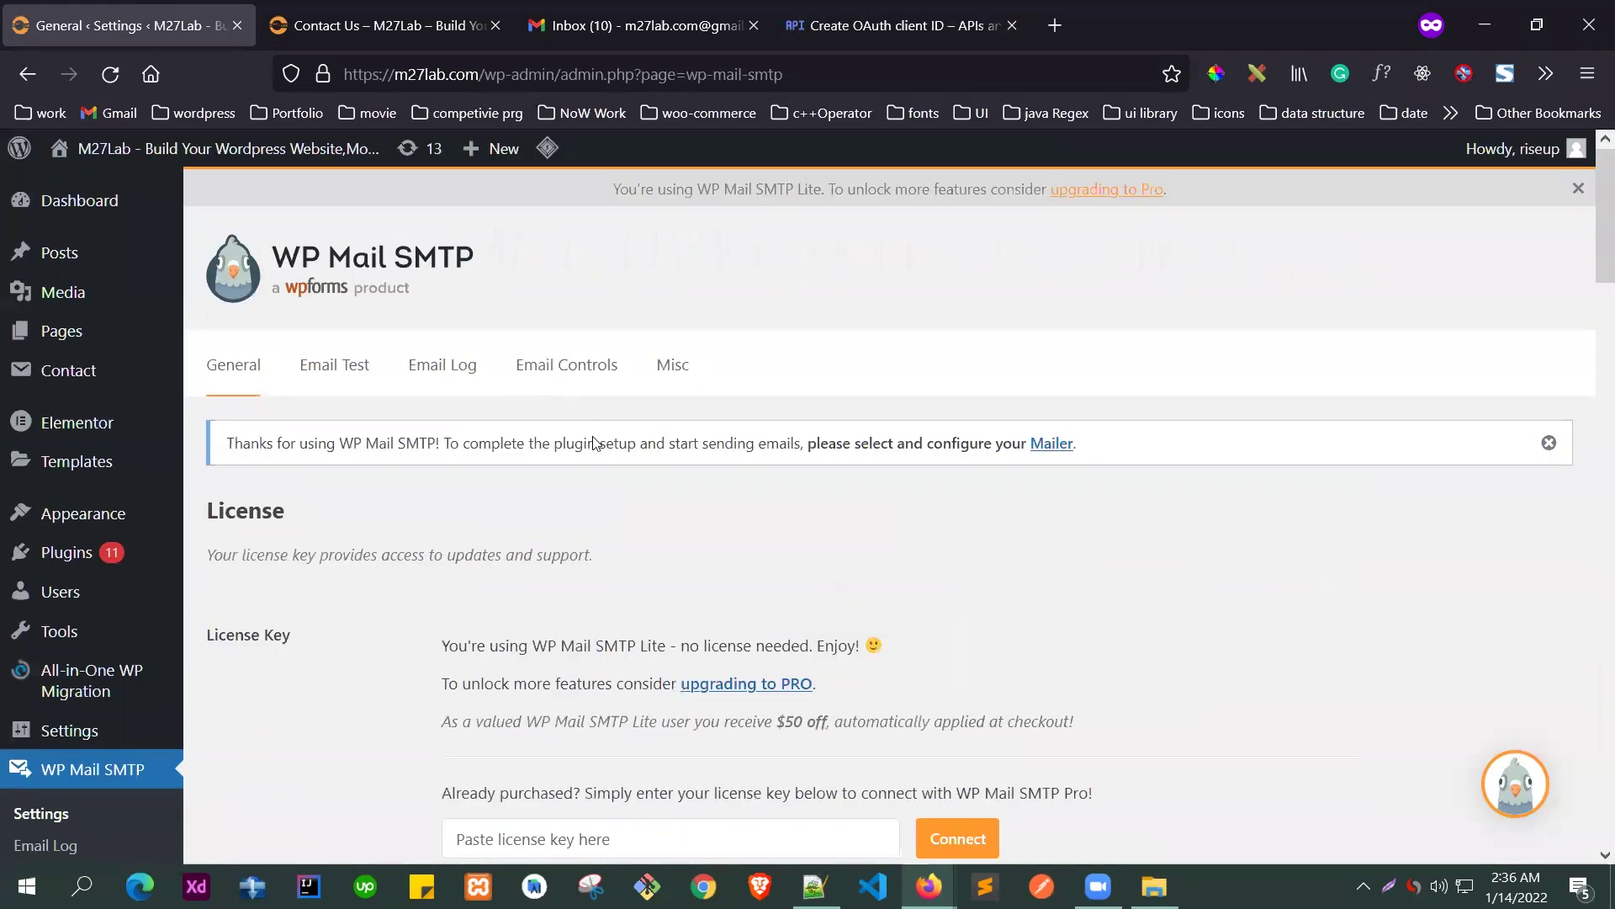
scroll(488, 455, down, 15)
scroll(494, 495, down, 5)
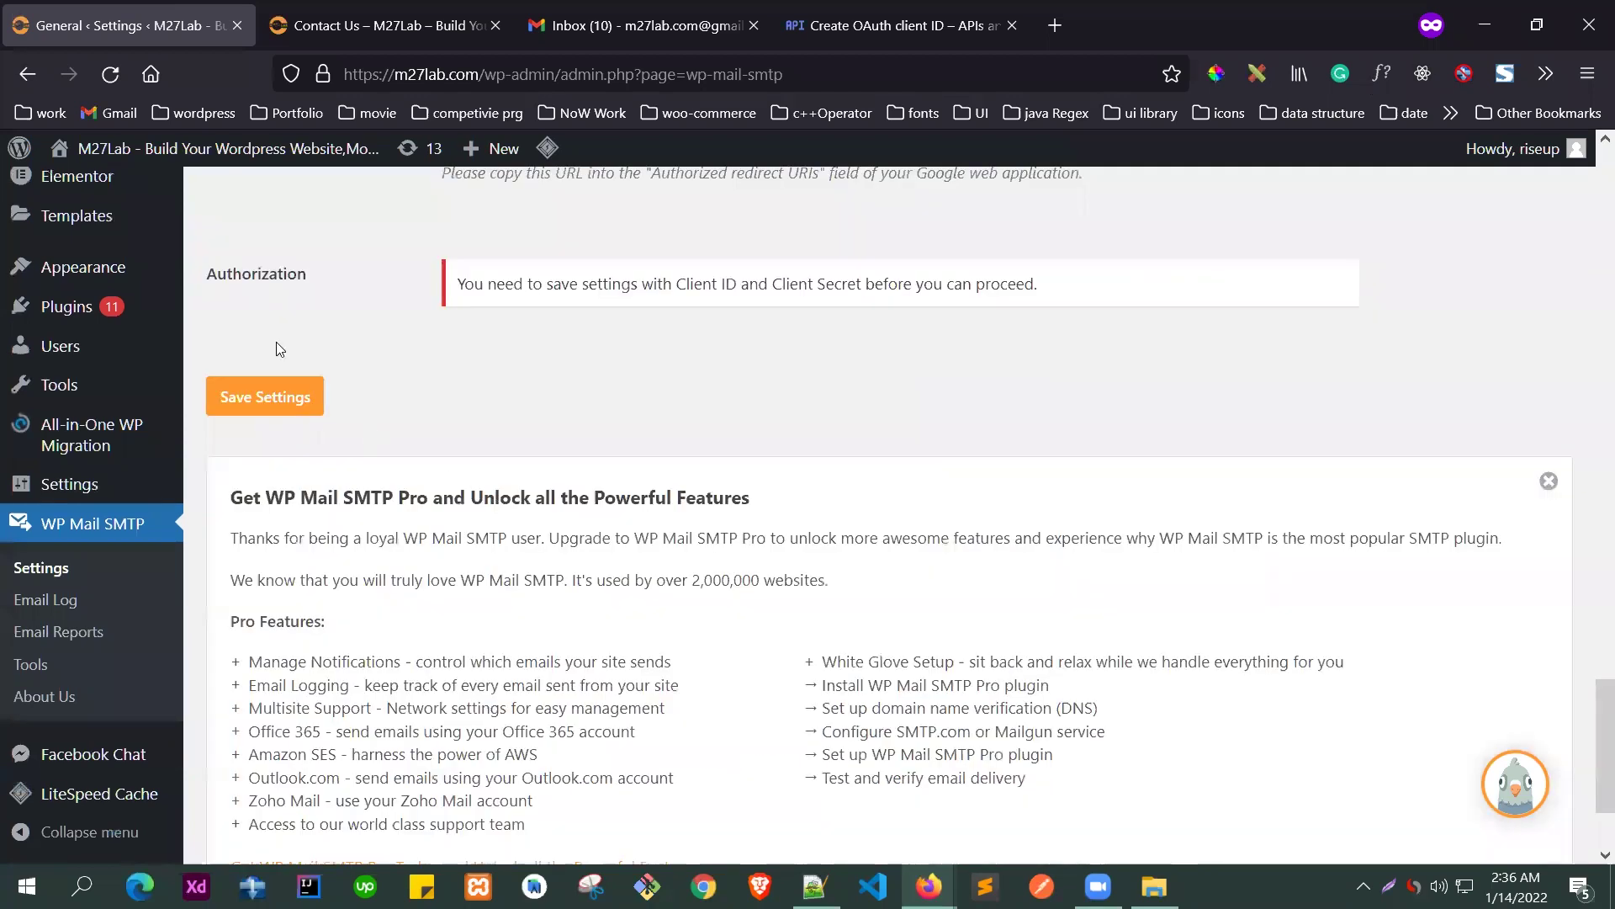
scroll(206, 316, up, 2)
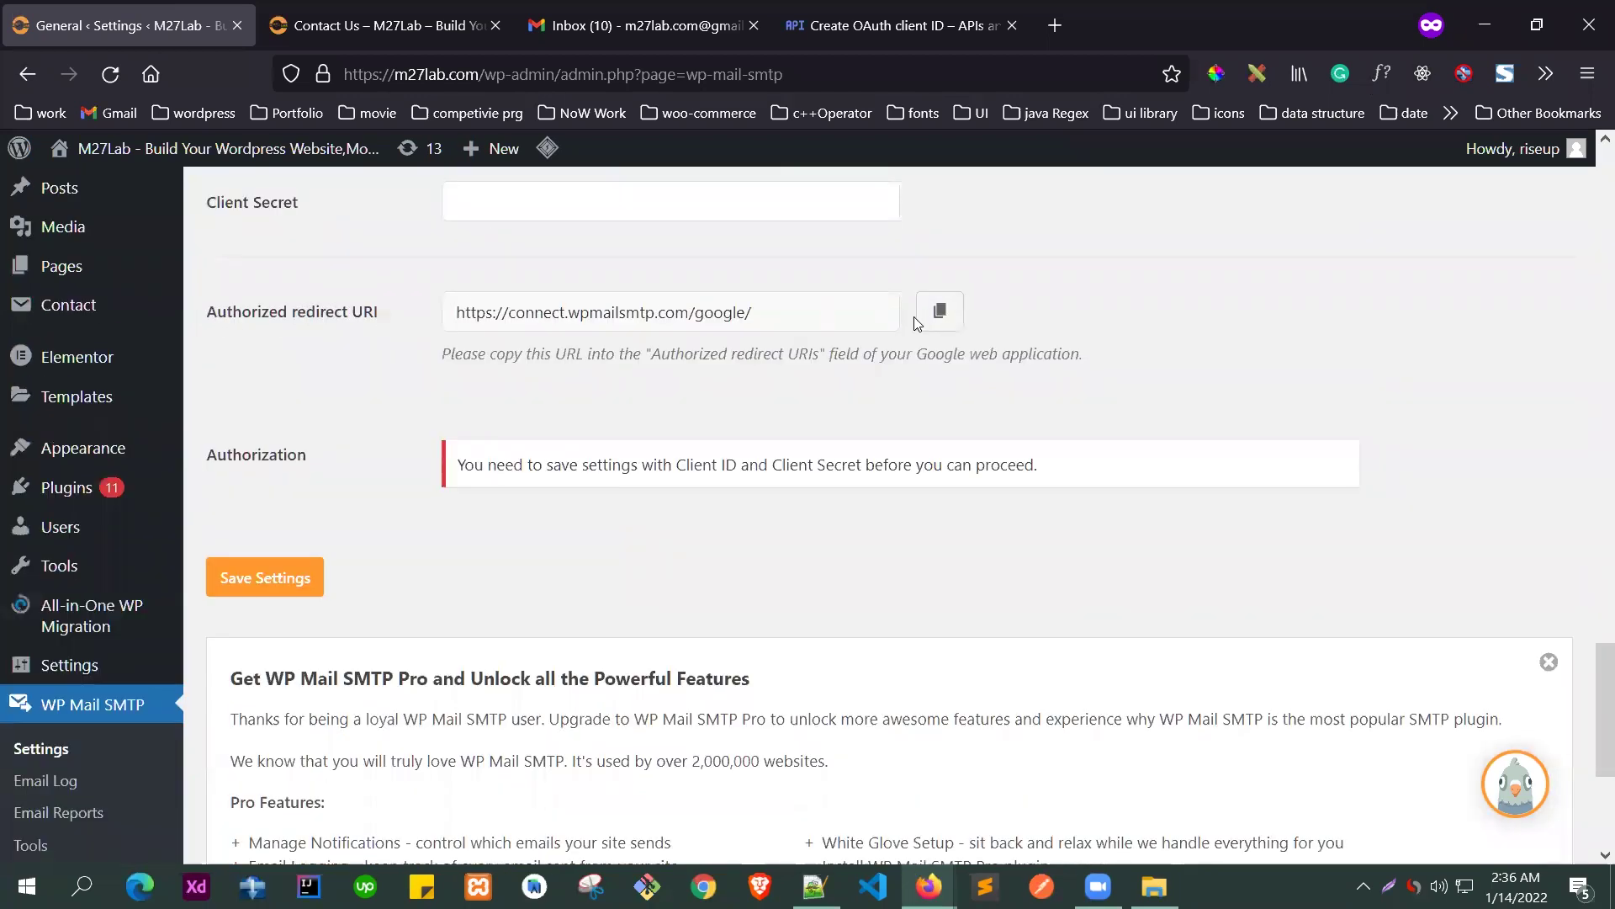
click(939, 315)
click(799, 27)
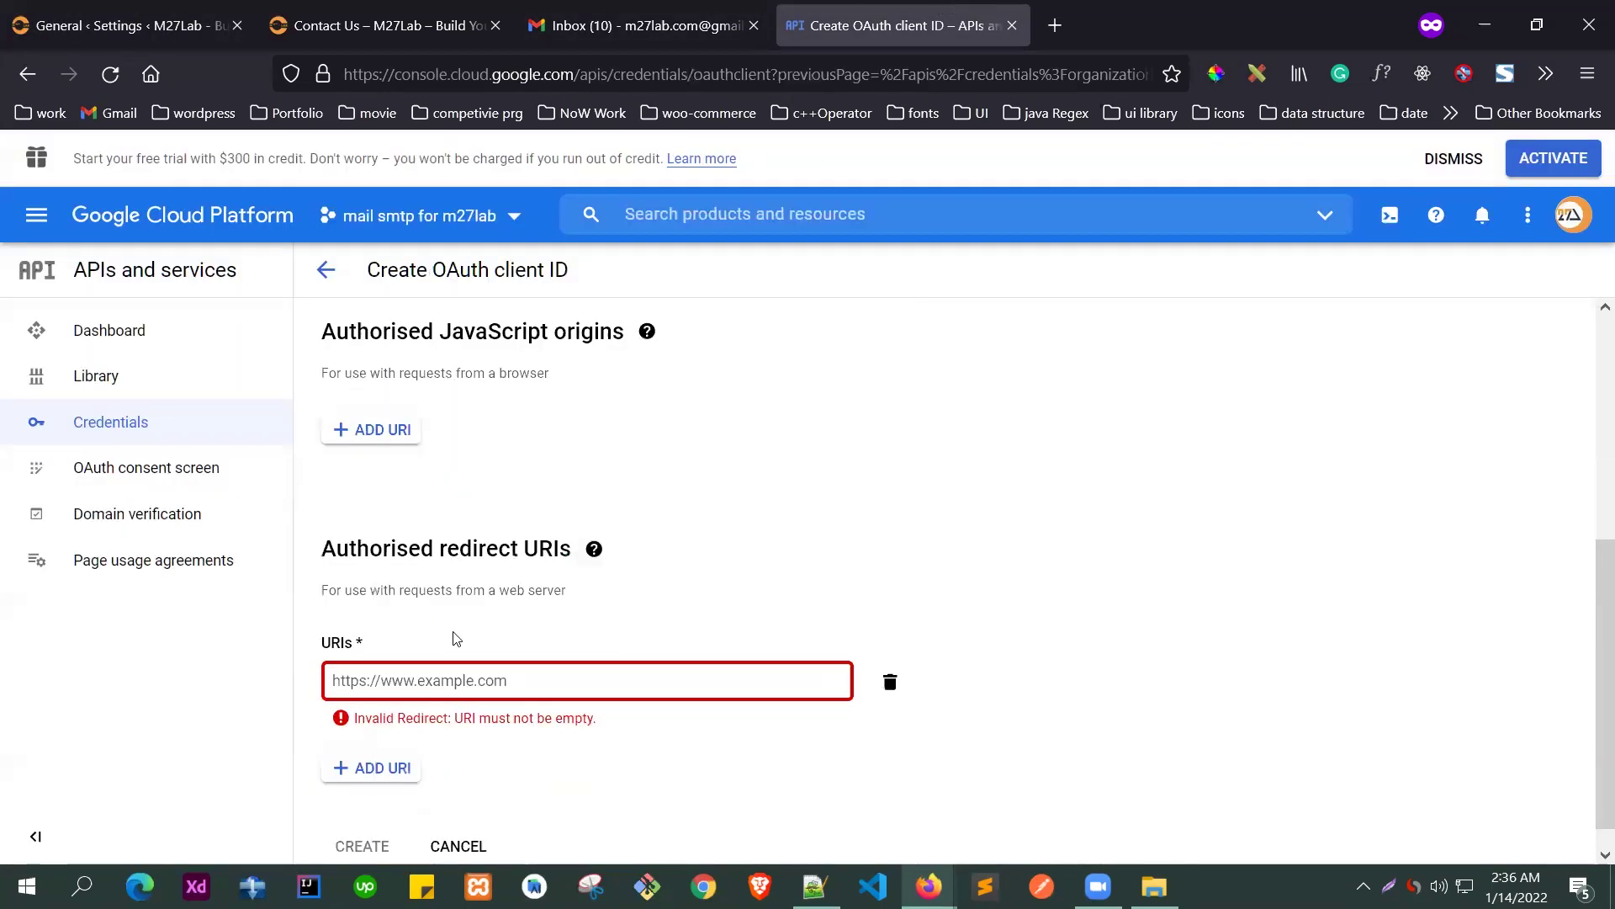
click(522, 680)
key(ctrl+v)
triple_click(653, 680)
click(611, 754)
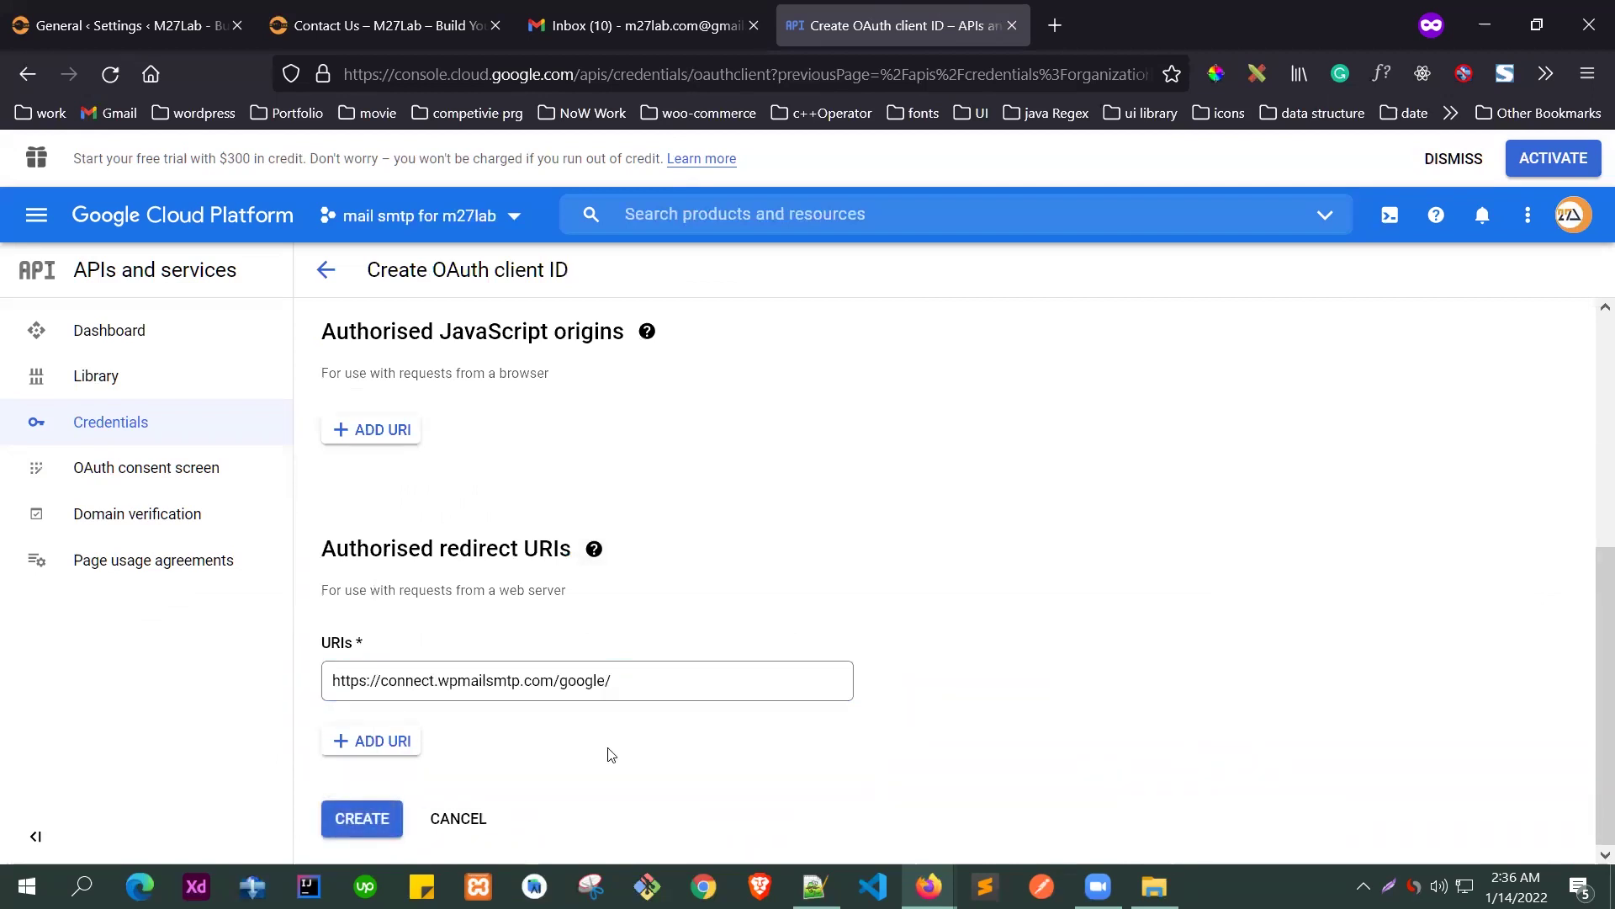
click(350, 825)
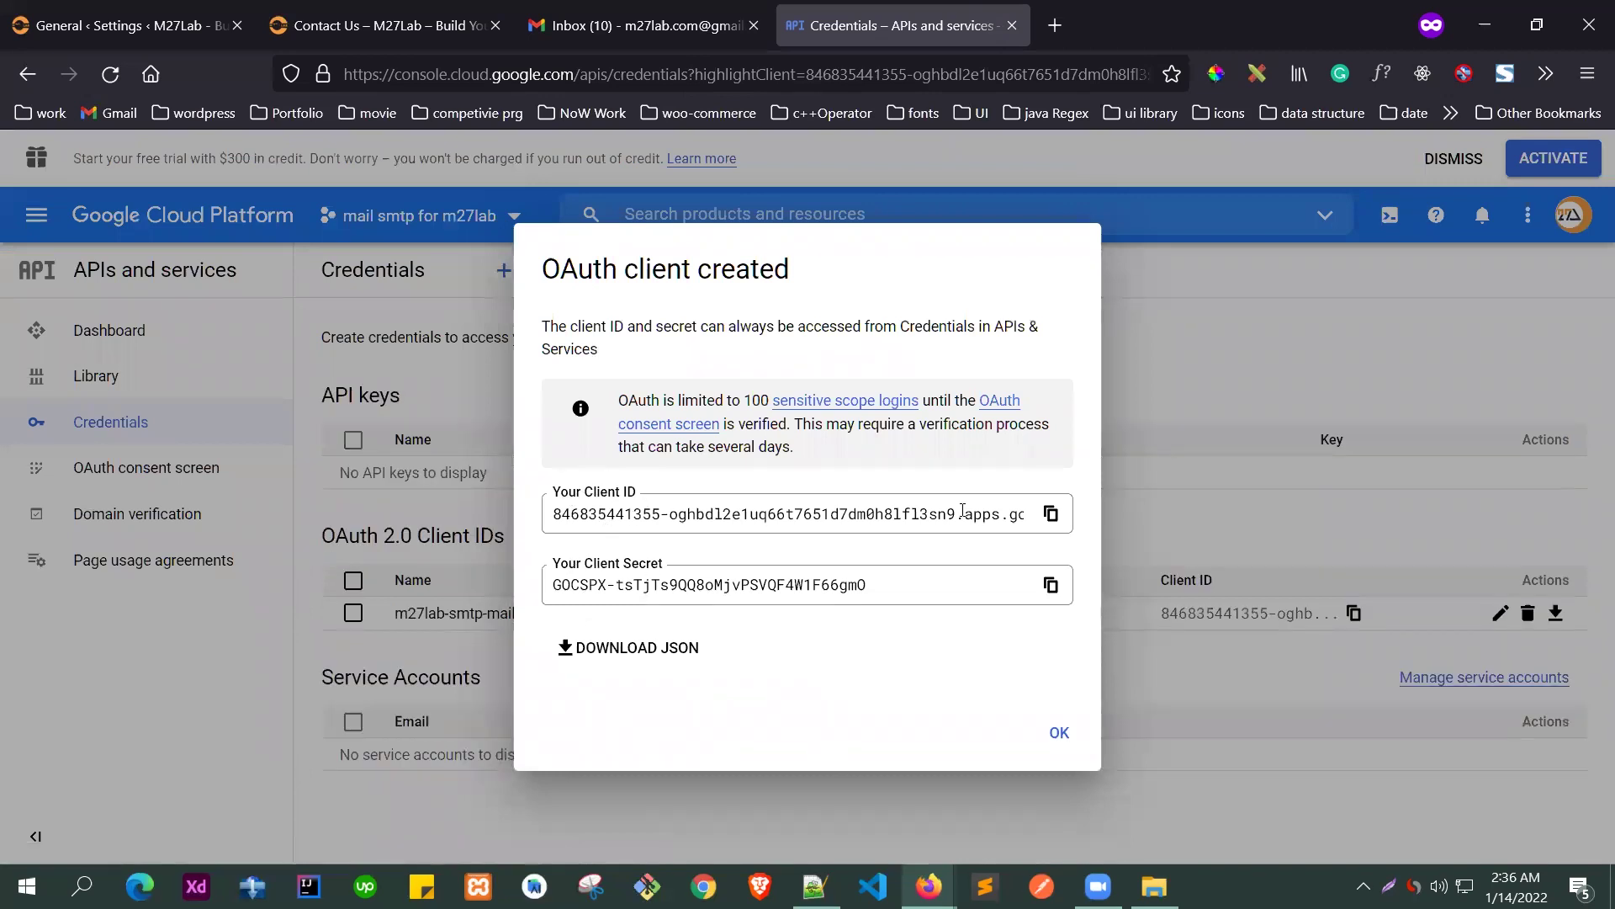
click(1051, 514)
- Paste the Google client ID and client secret into WP Mail SMTP and save the settings
click(126, 8)
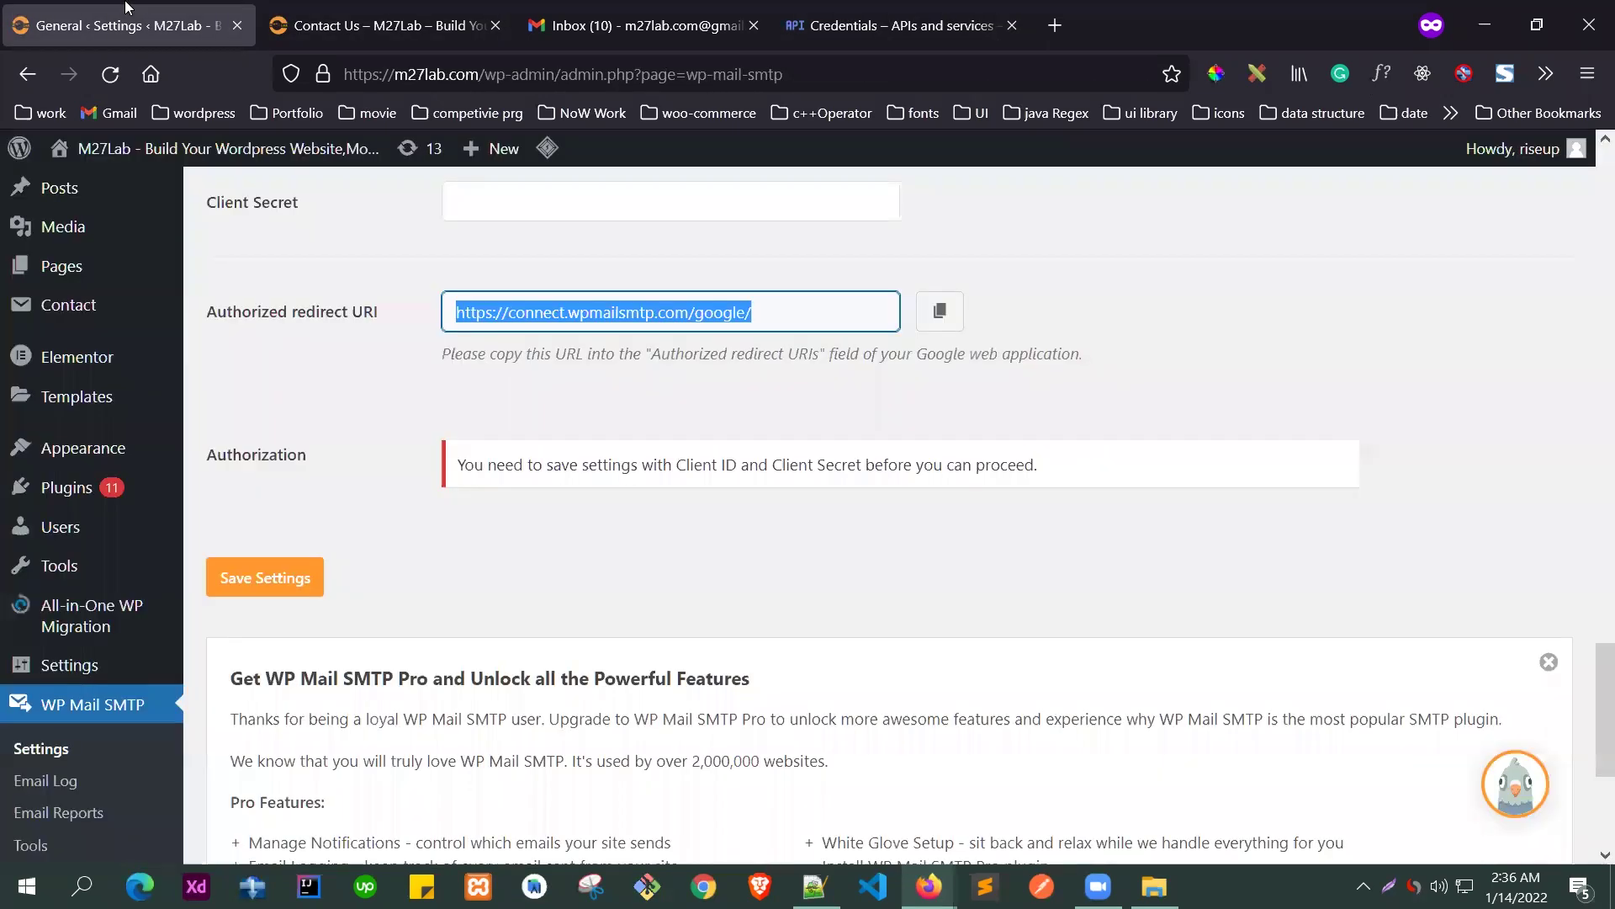
scroll(623, 462, up, 3)
click(634, 346)
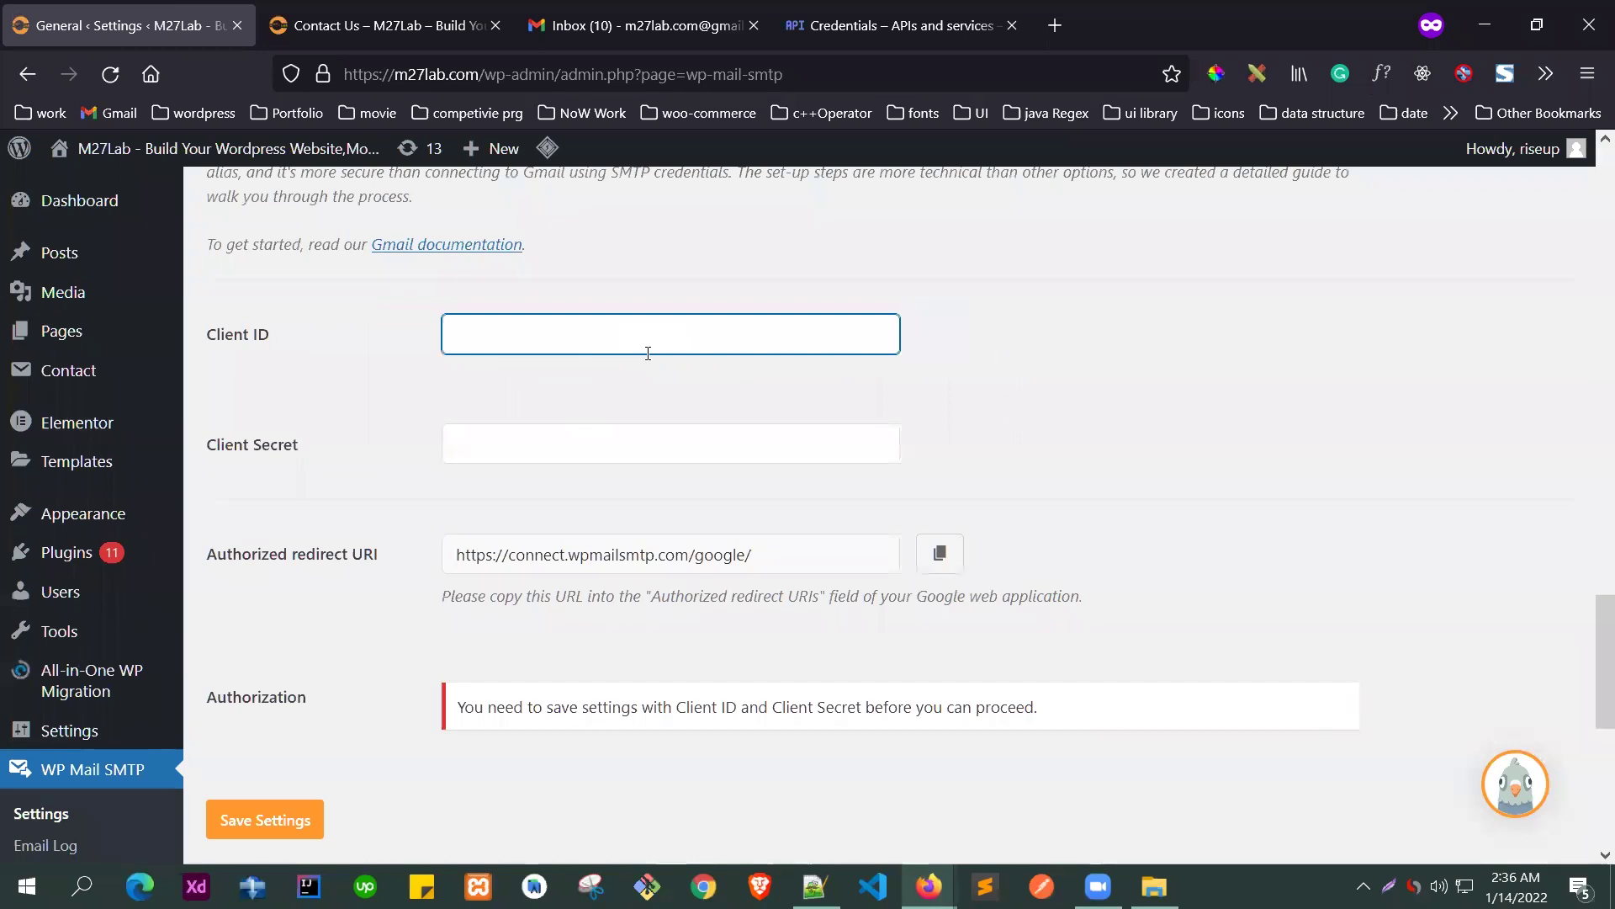
key(ctrl+v)
click(892, 25)
click(1051, 585)
click(134, 26)
click(508, 443)
key(ctrl+v)
scroll(351, 739, down, 3)
click(244, 587)
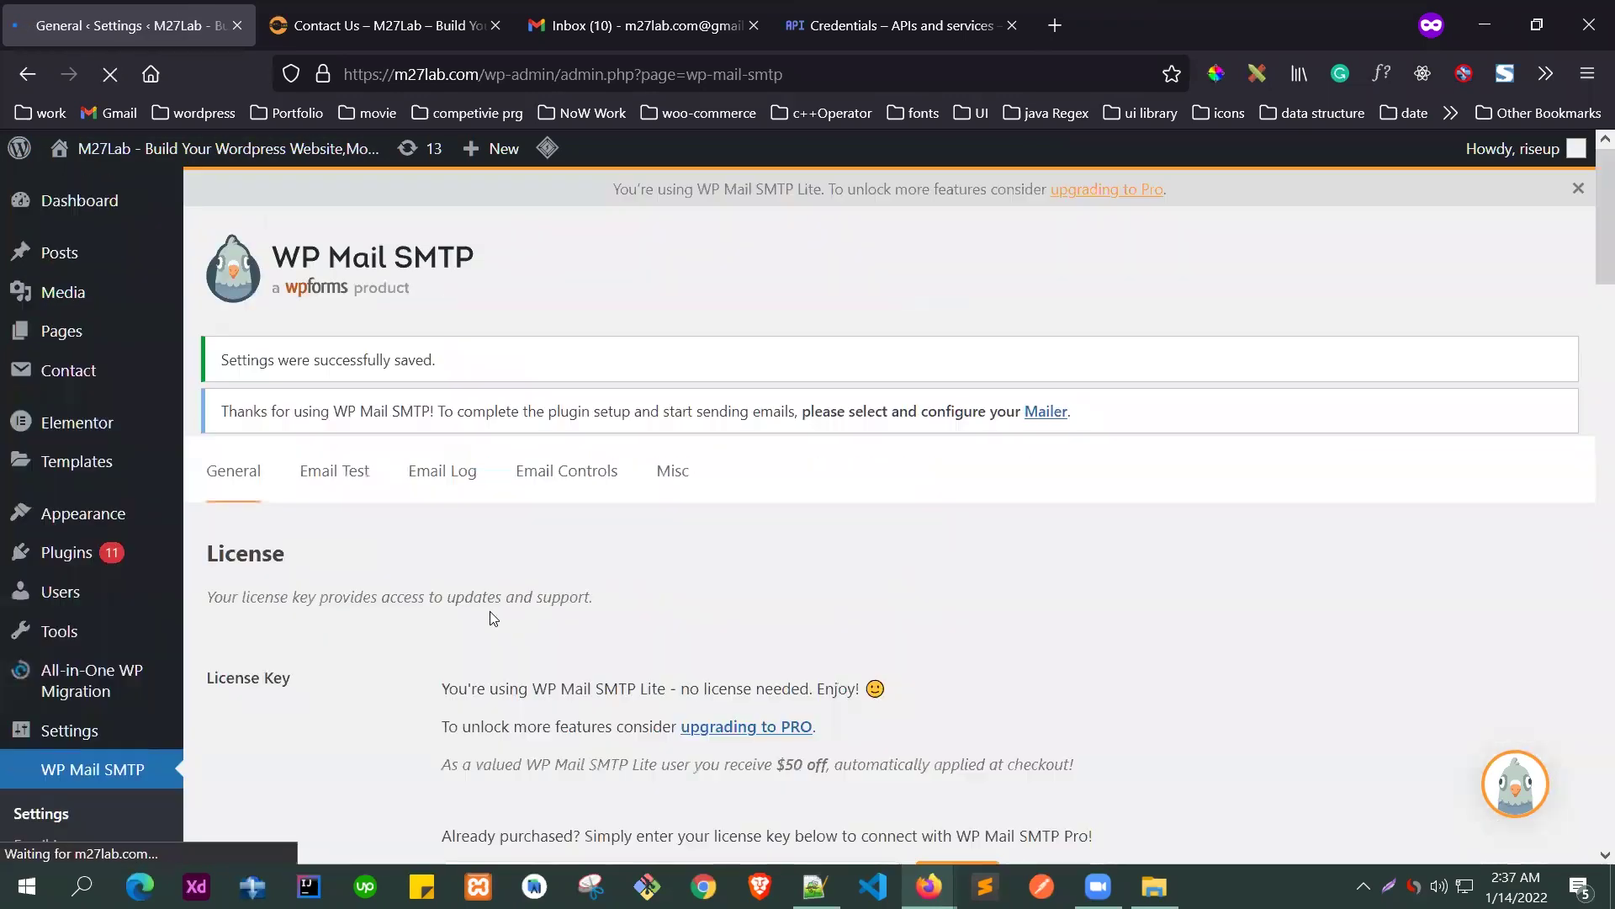
- Dismiss the OAuth client created dialog and allow the plugin to send with the Google account
scroll(649, 549, down, 15)
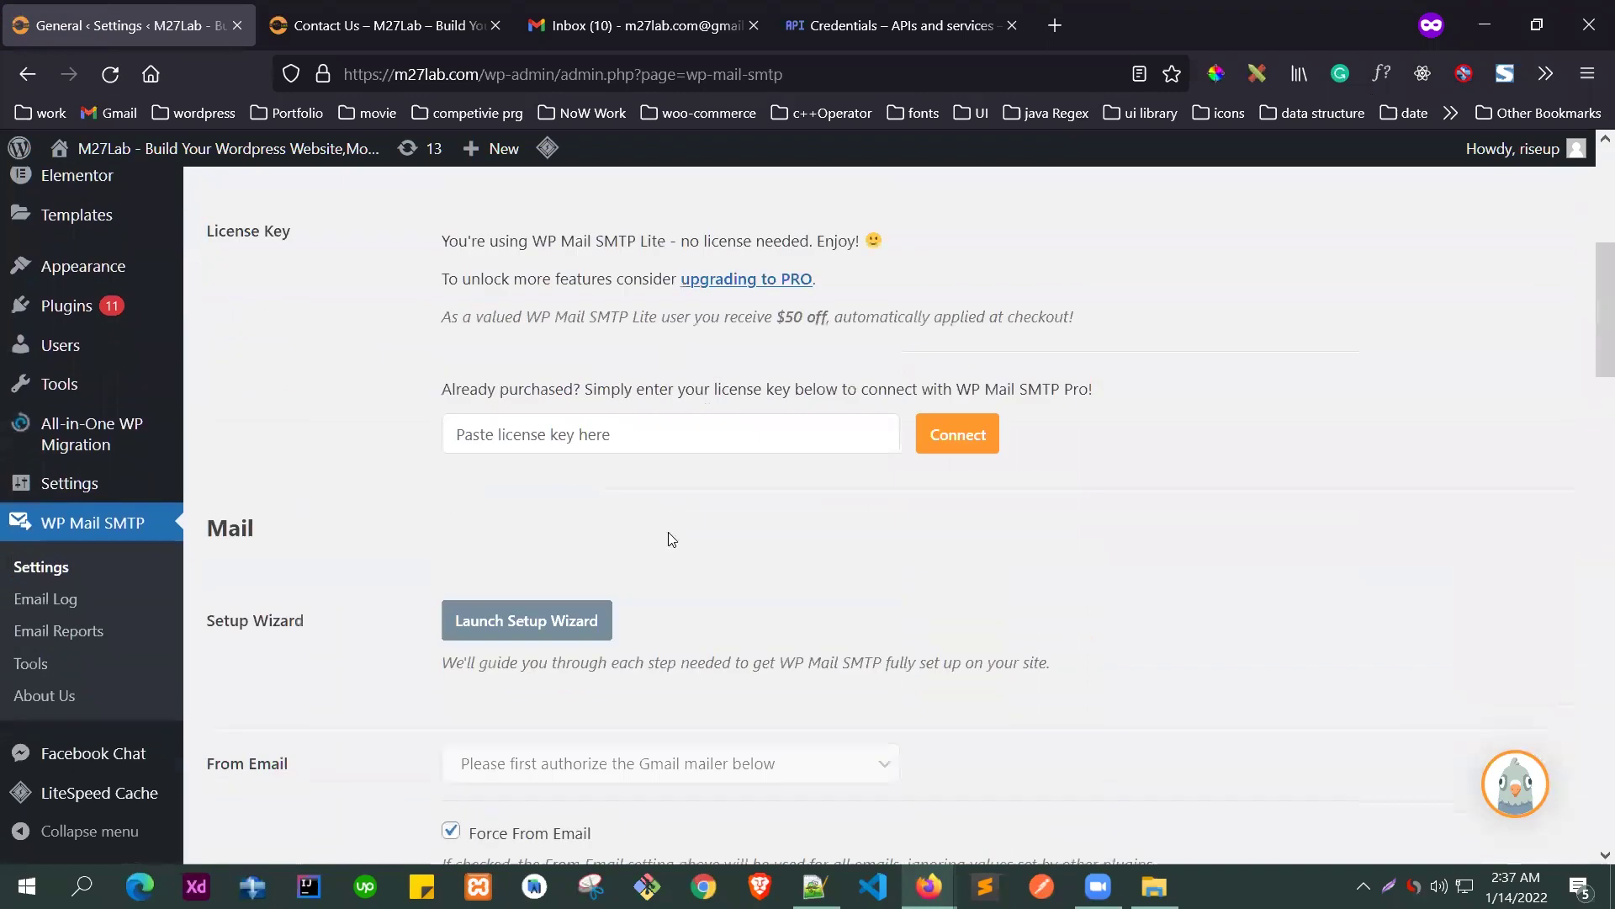
scroll(647, 543, down, 17)
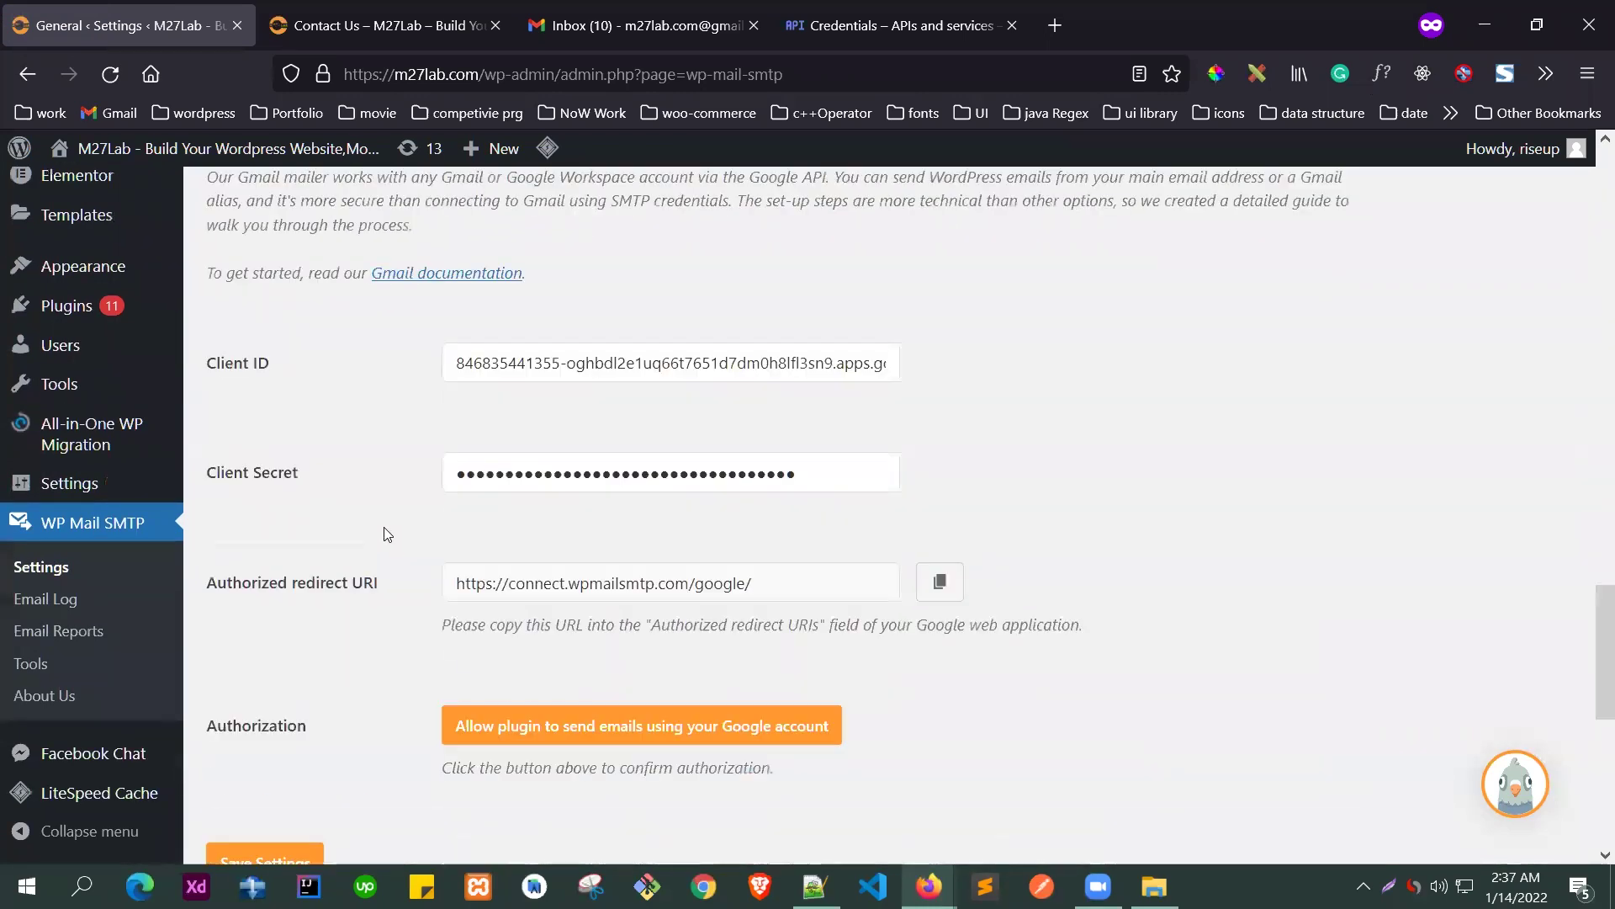
scroll(524, 488, up, 2)
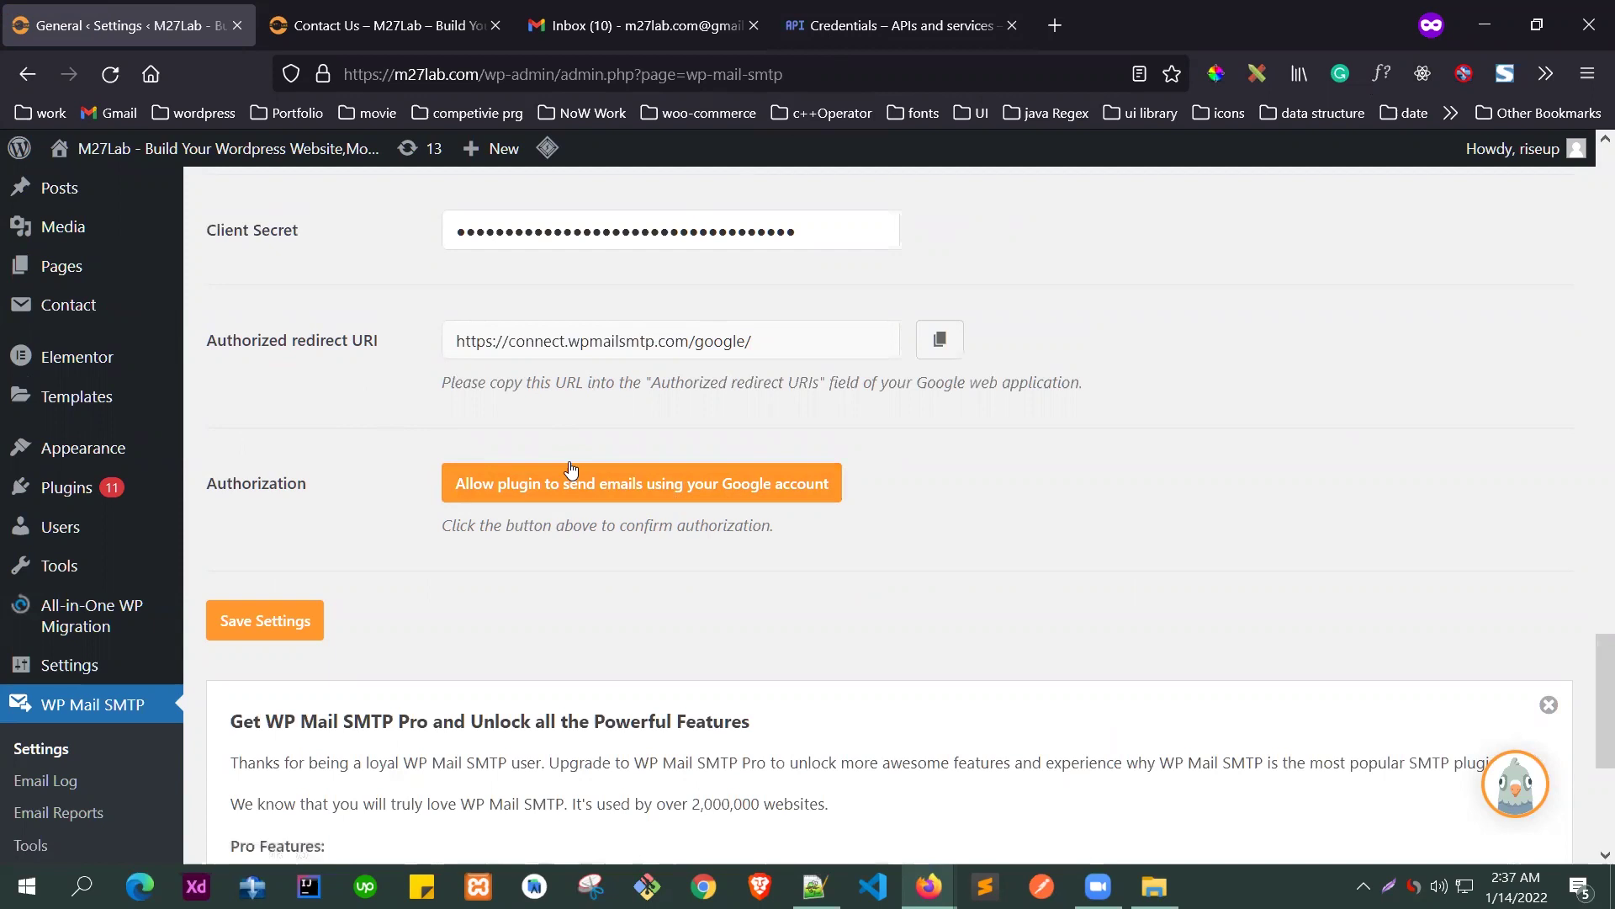
click(824, 16)
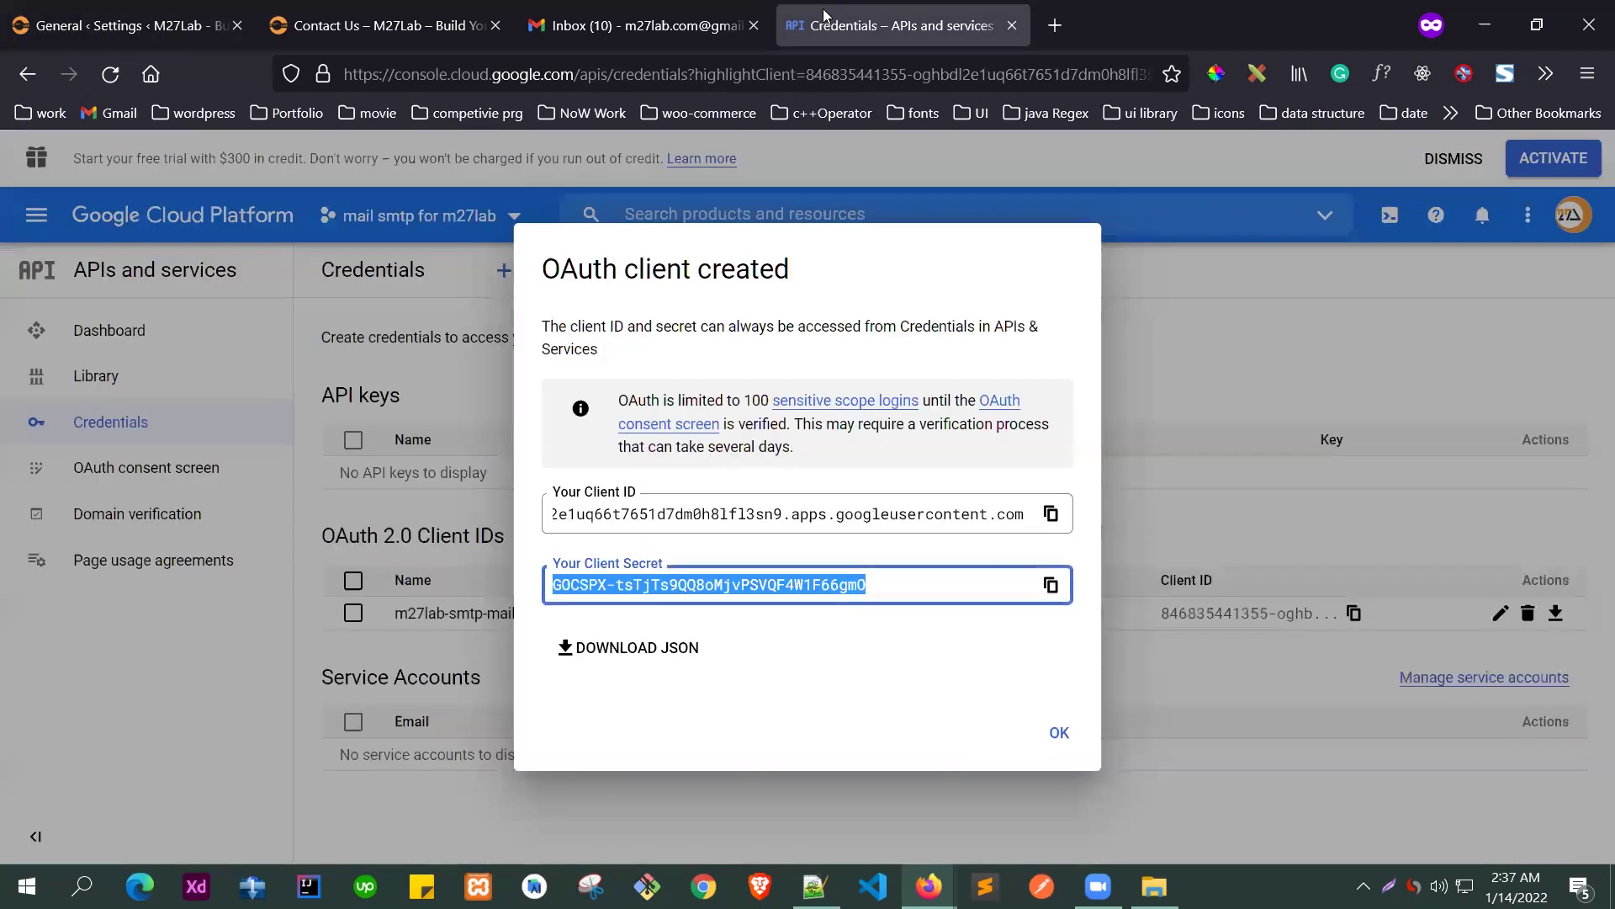
click(1060, 736)
click(127, 26)
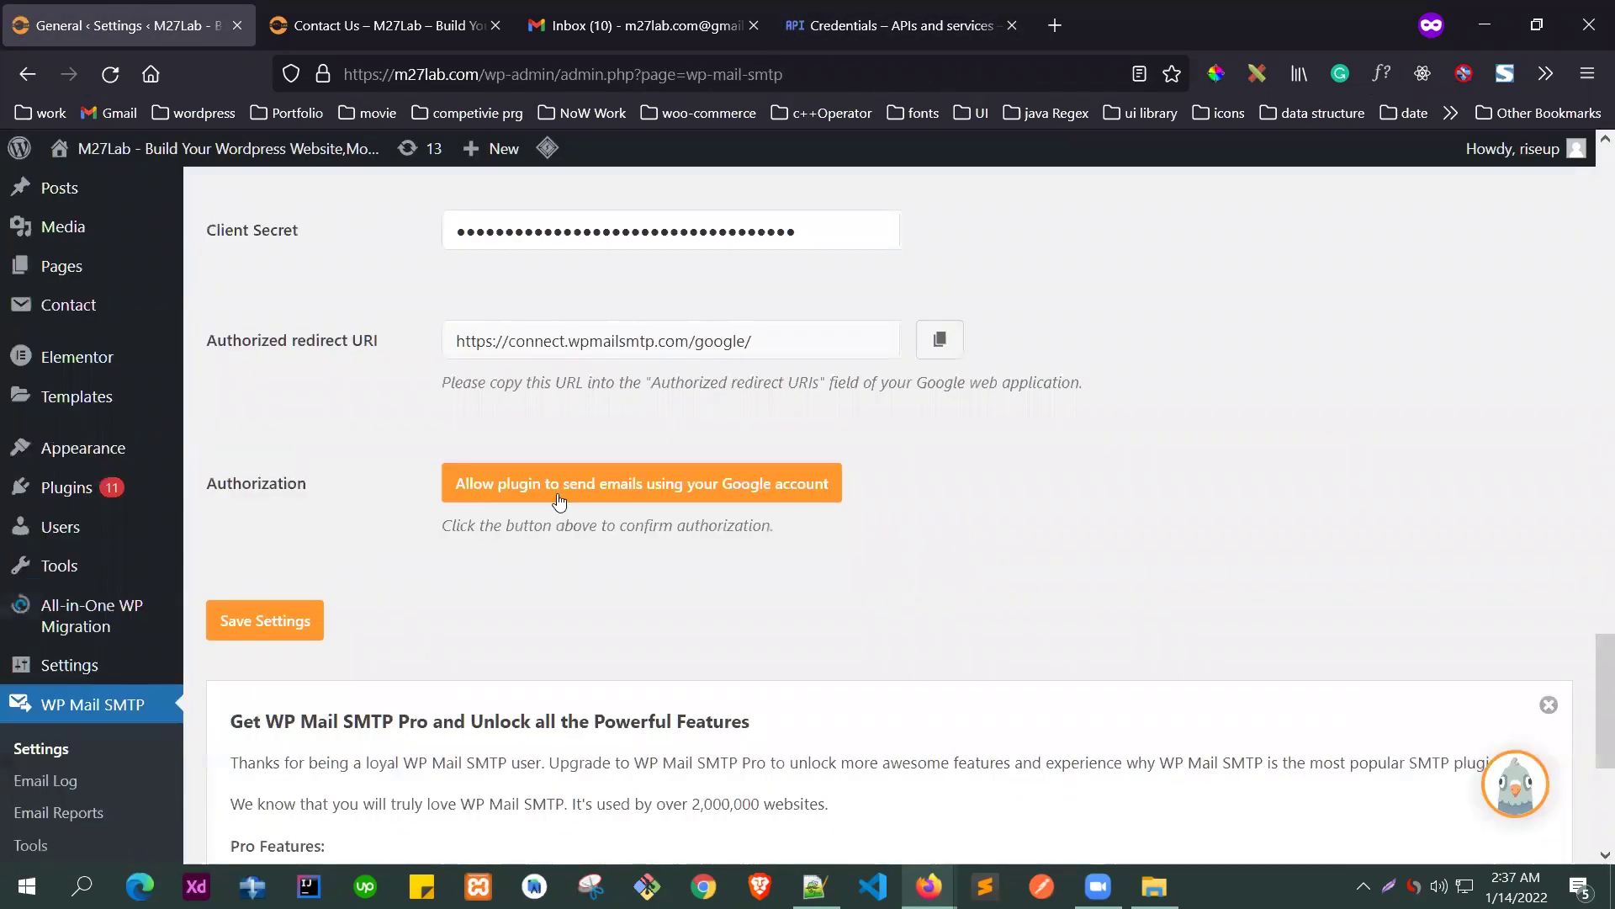
click(557, 494)
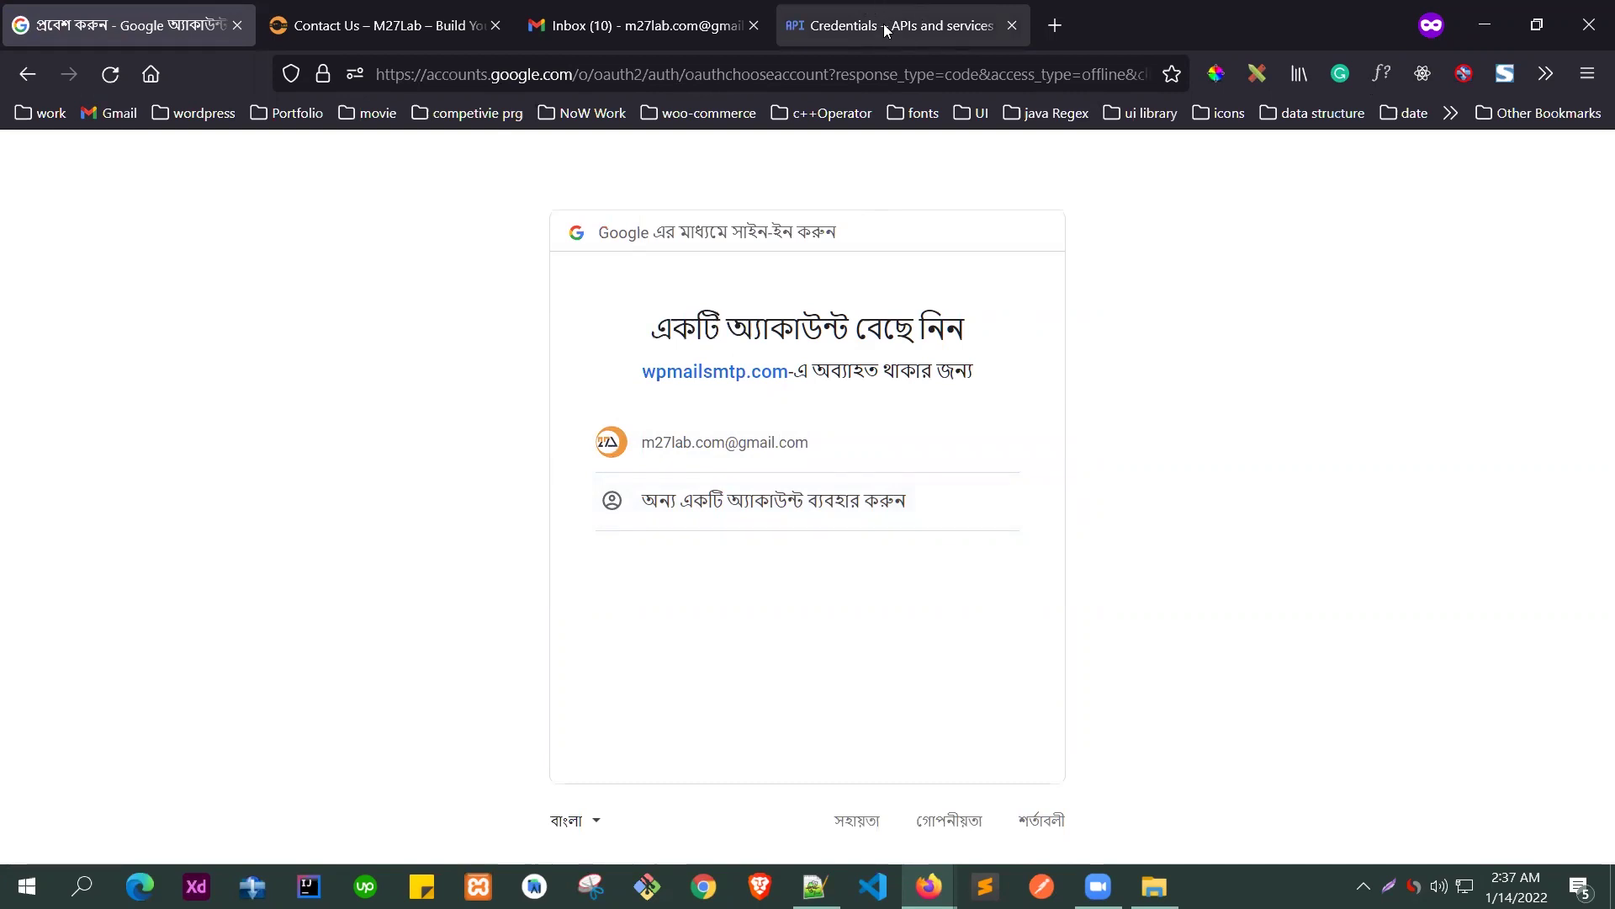
- Pick the site's Gmail account and proceed past the unverified-app warning to wpmailsmtp.com (unsafe)
click(715, 446)
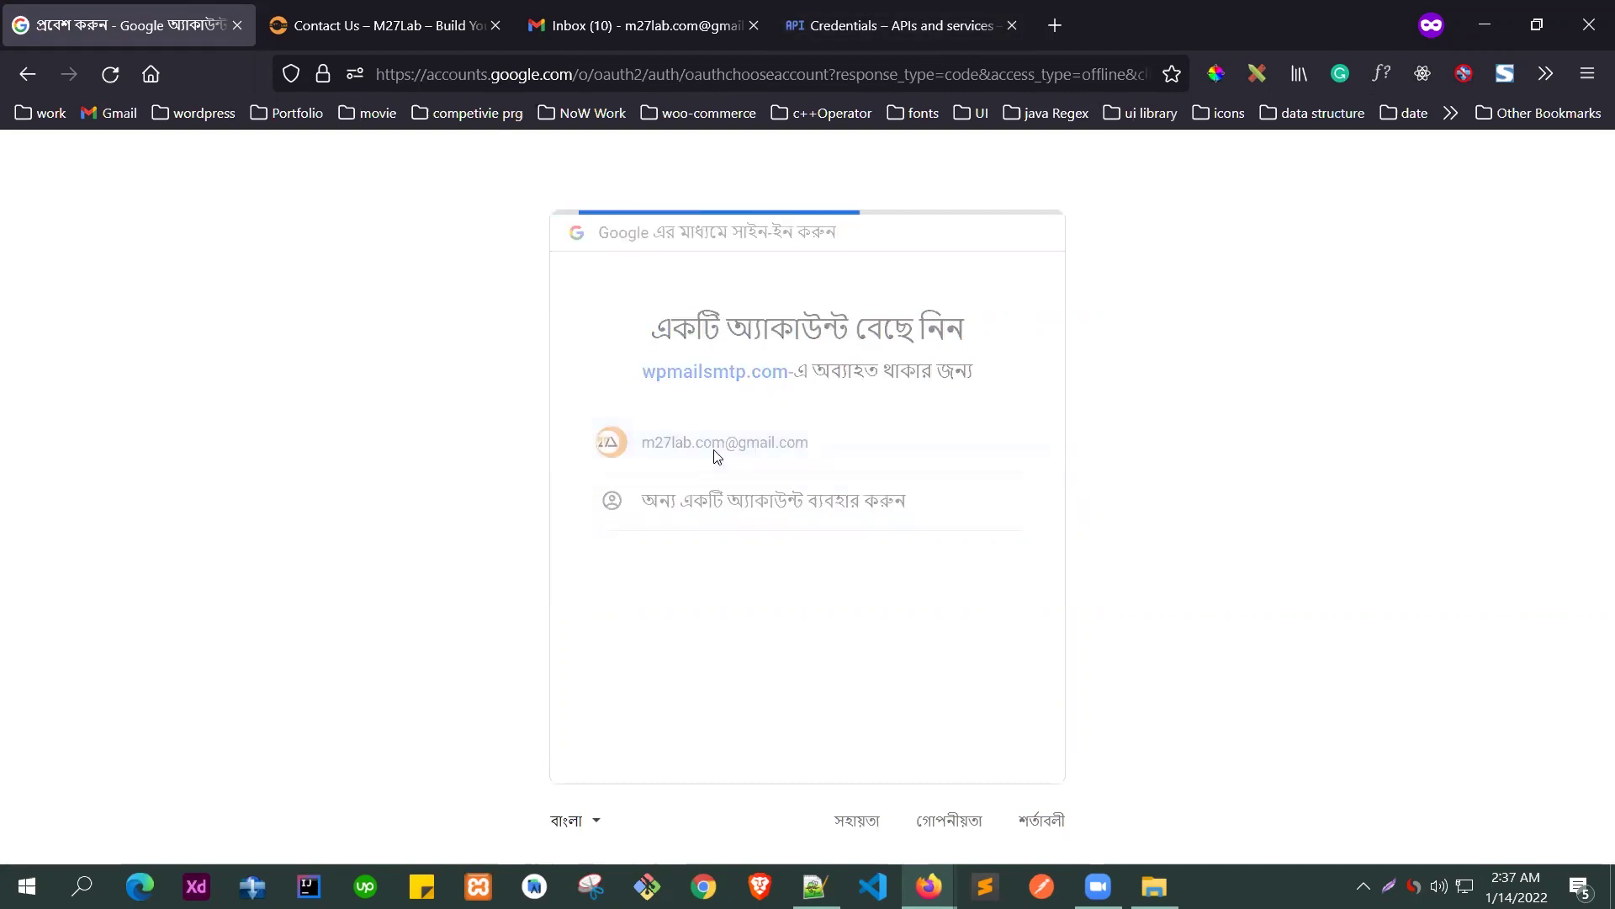
drag(466, 390, 518, 390)
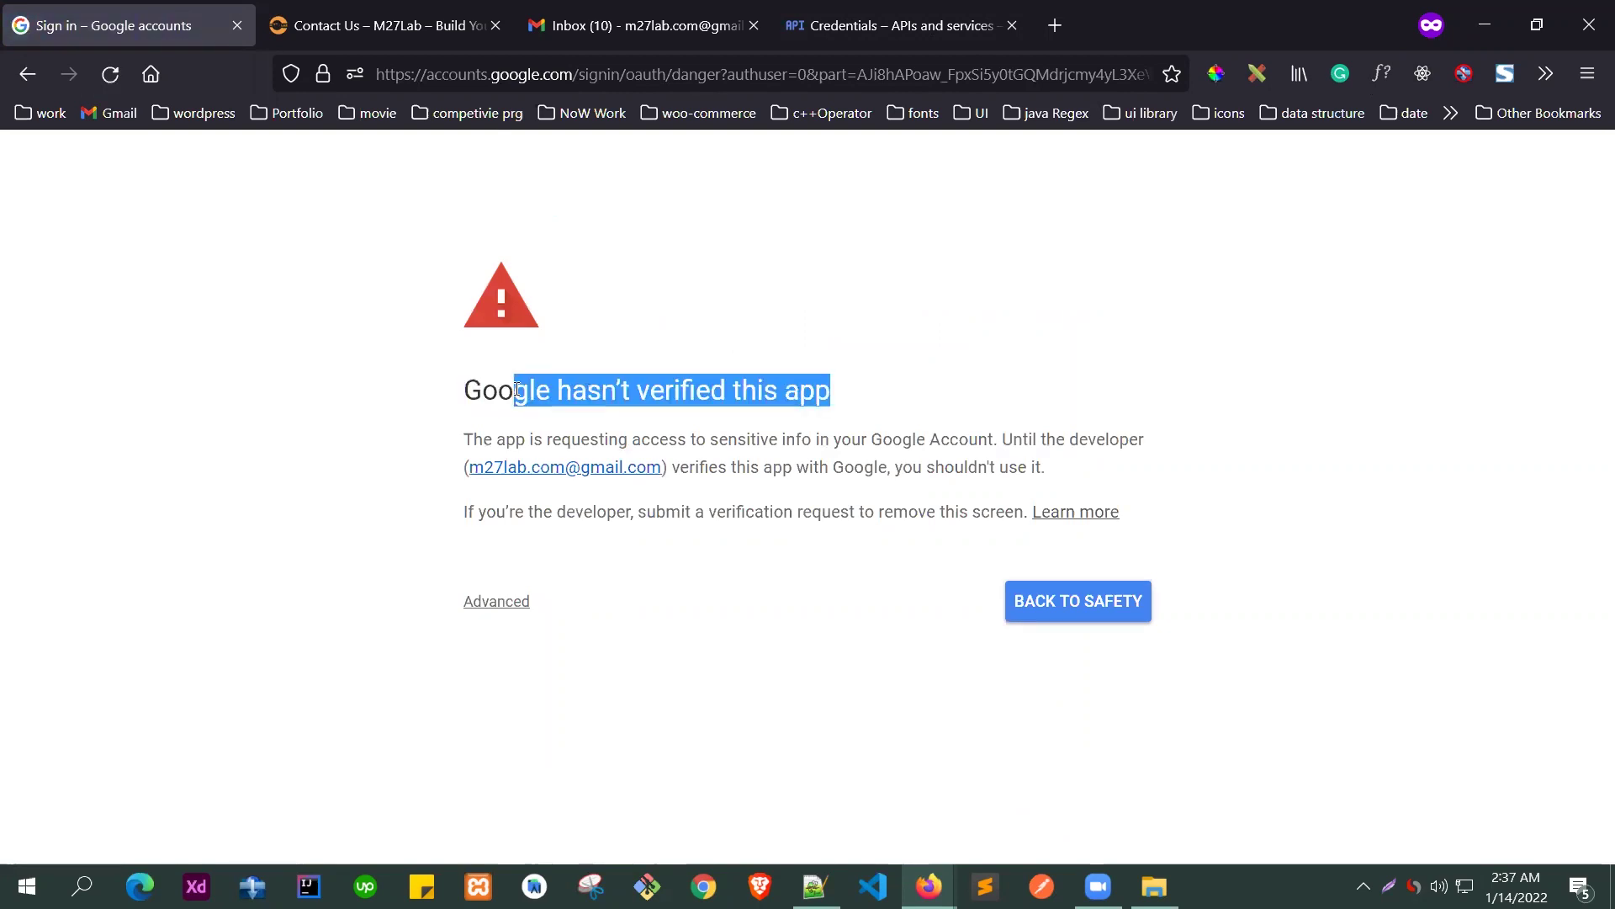
click(512, 389)
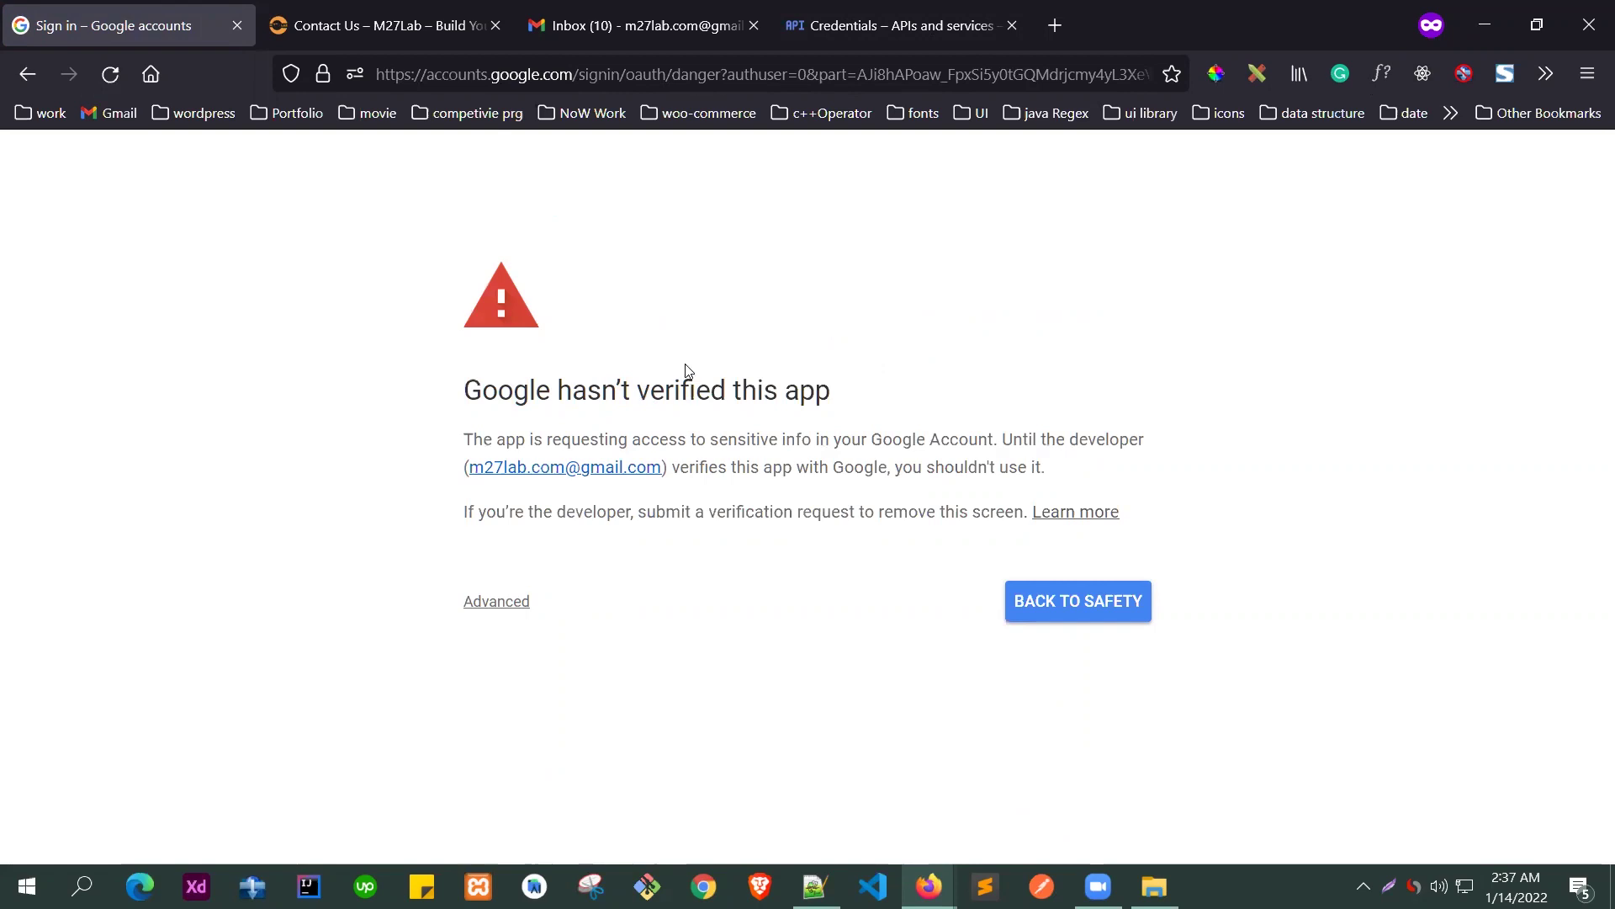
click(492, 600)
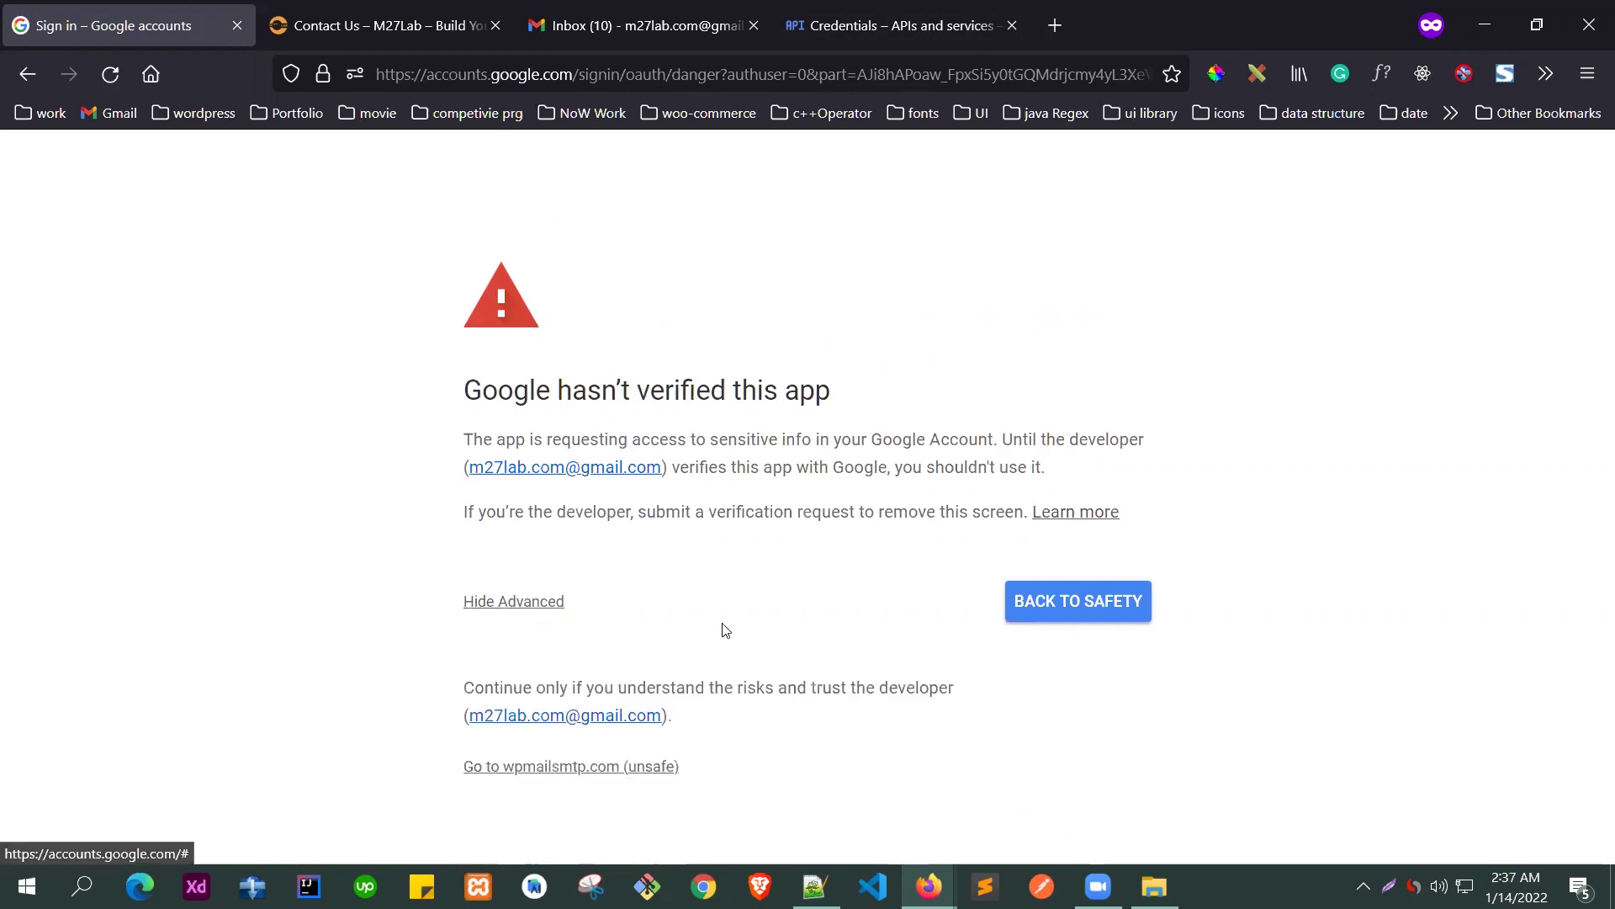
click(598, 776)
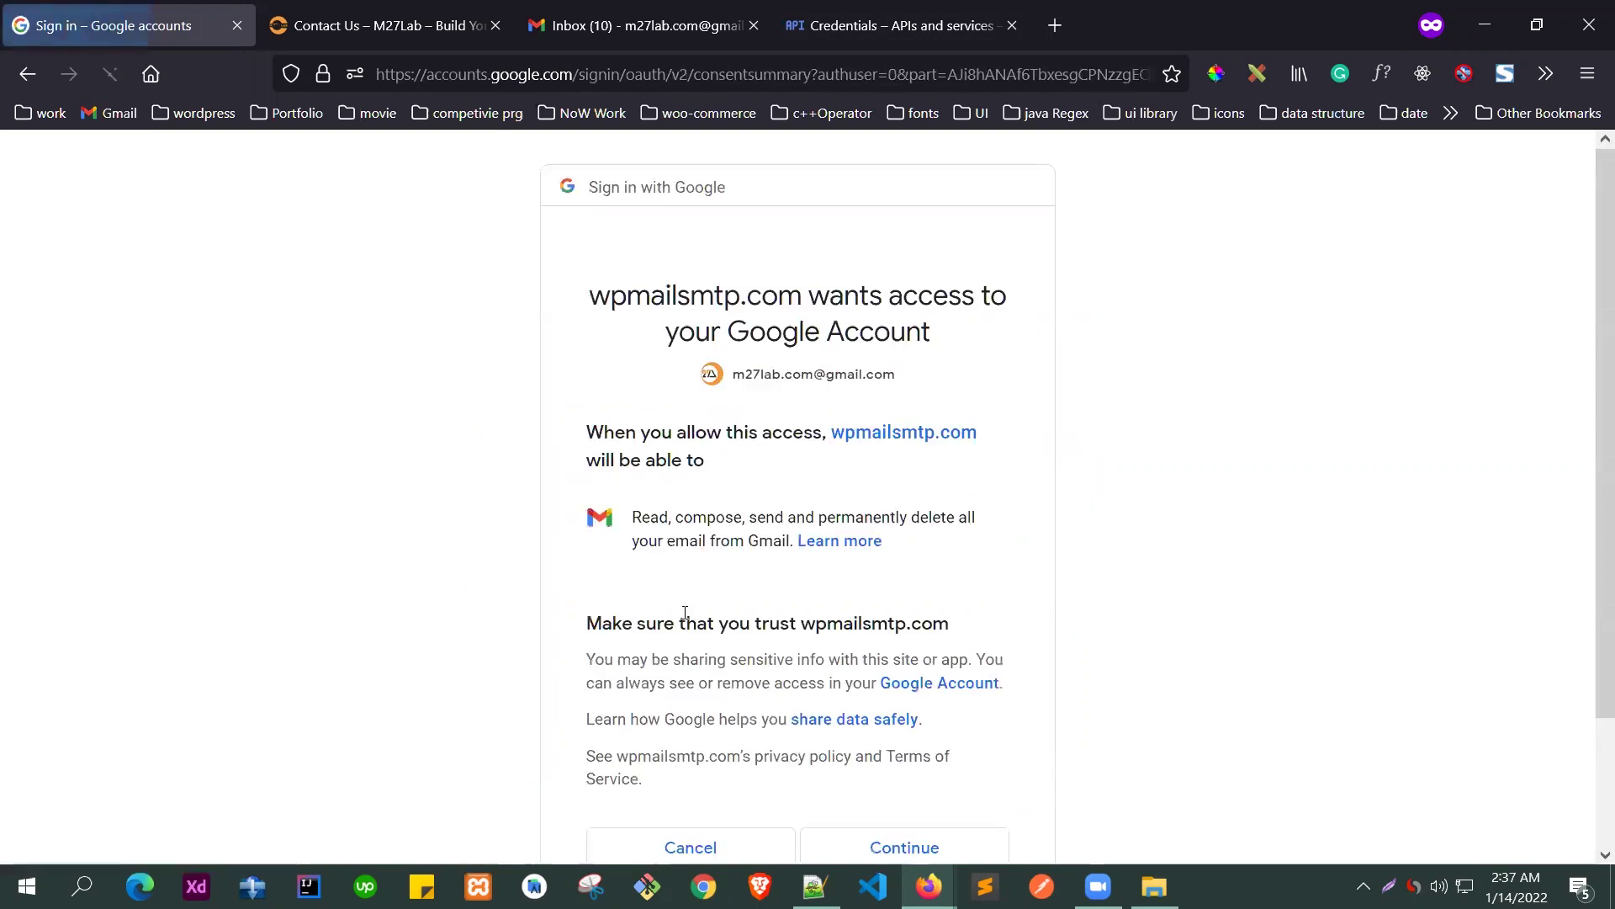
- Approve wpmailsmtp.com's requested Gmail read, compose, send and delete permissions
scroll(732, 465, down, 3)
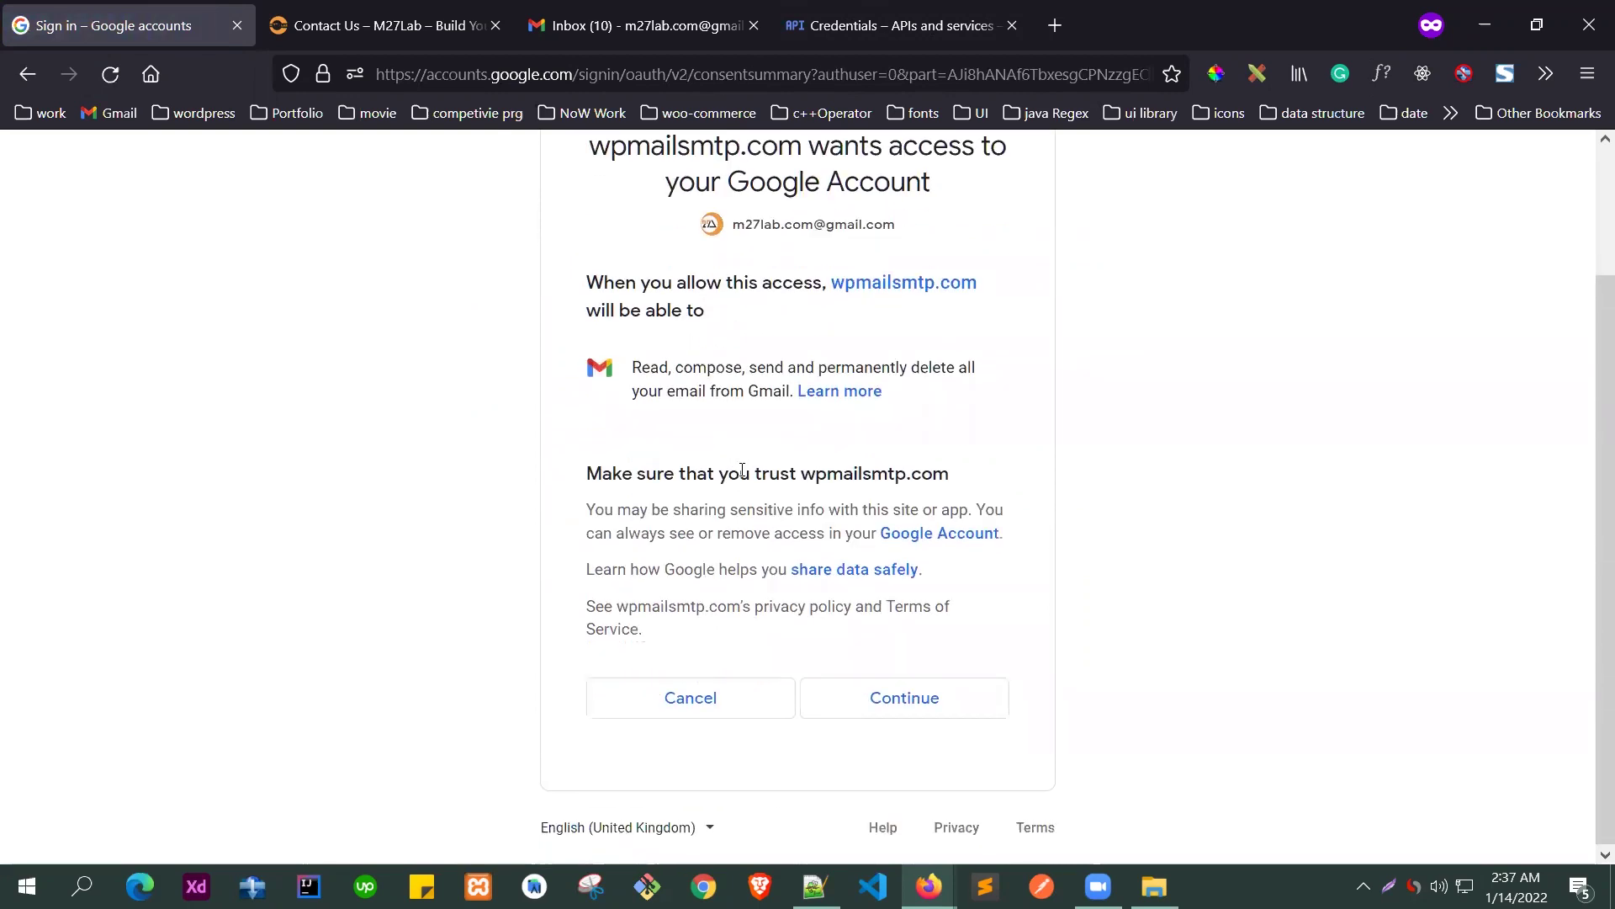
scroll(723, 353, up, 3)
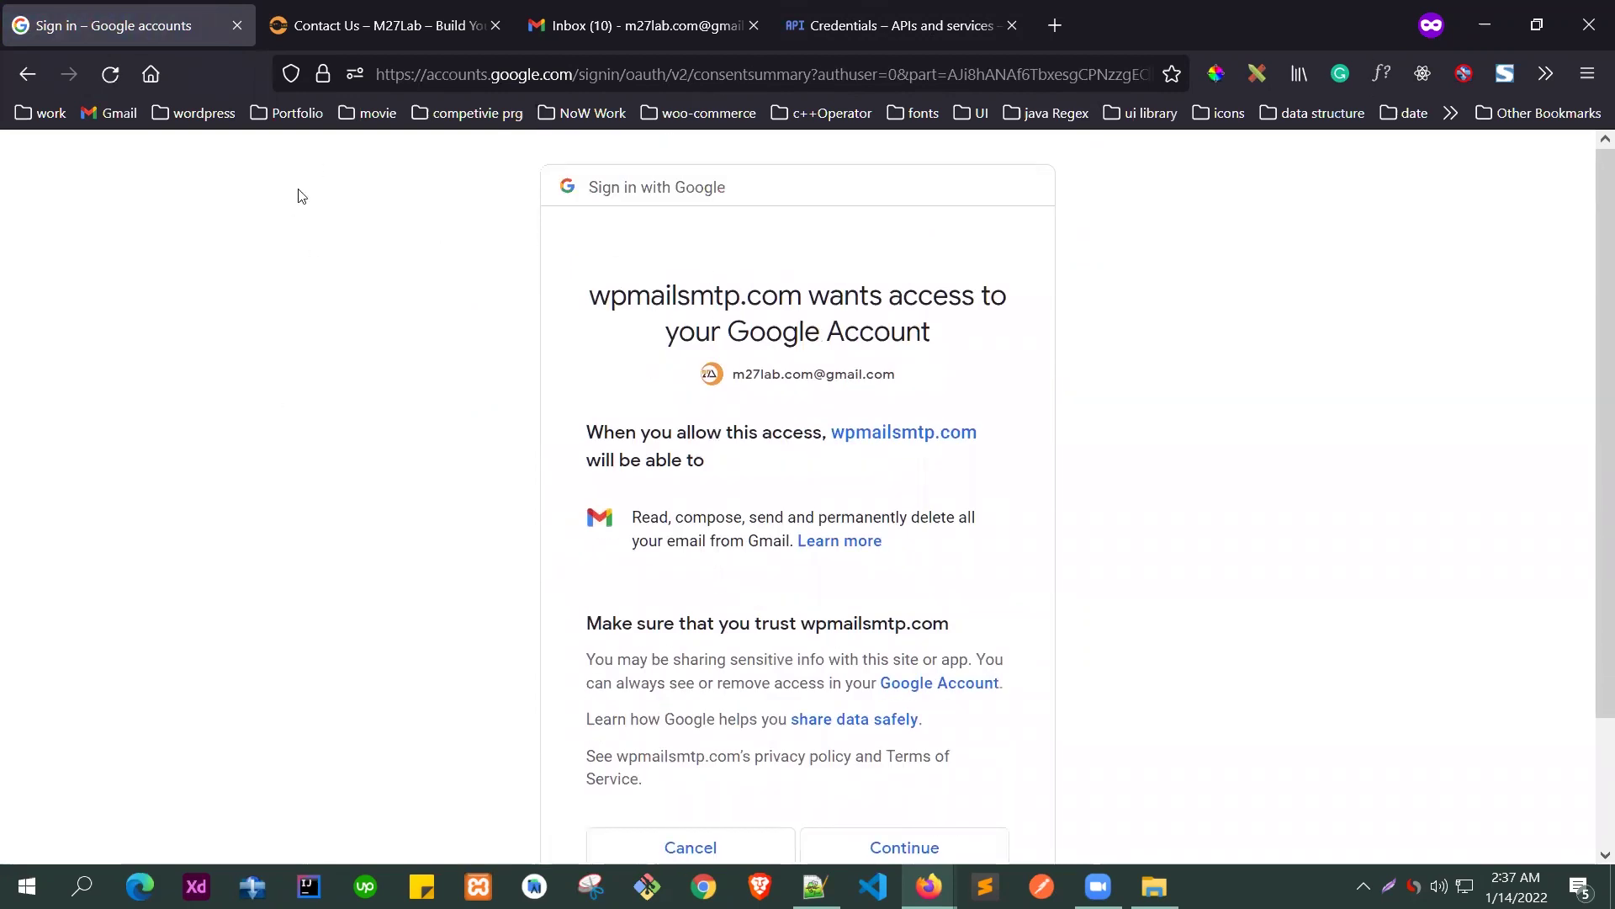
scroll(792, 456, down, 3)
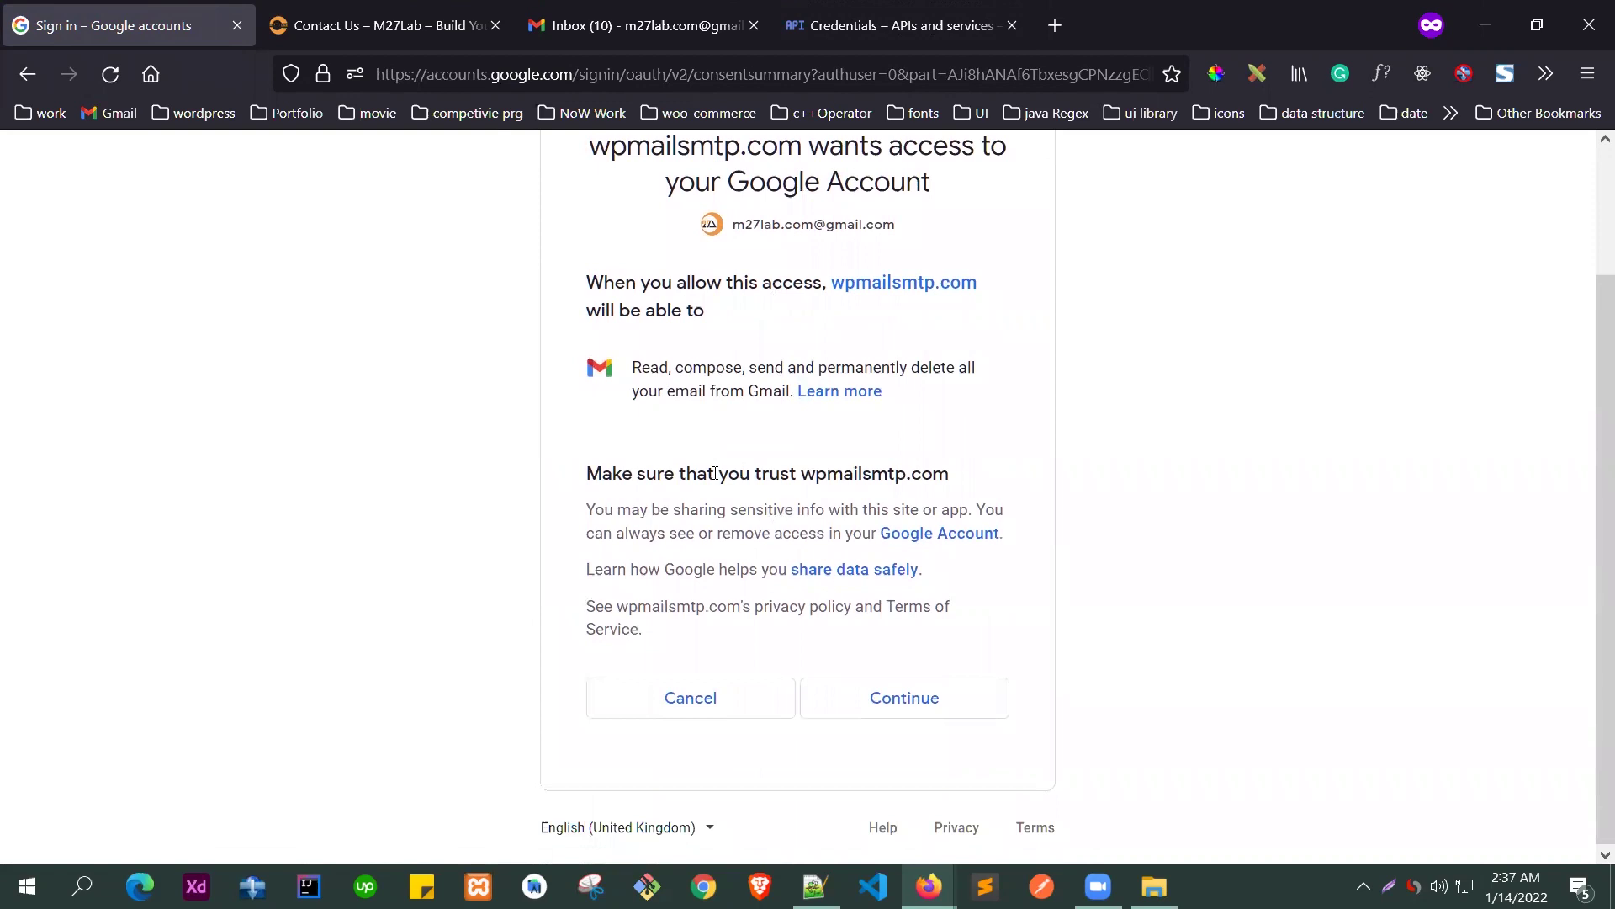
click(875, 5)
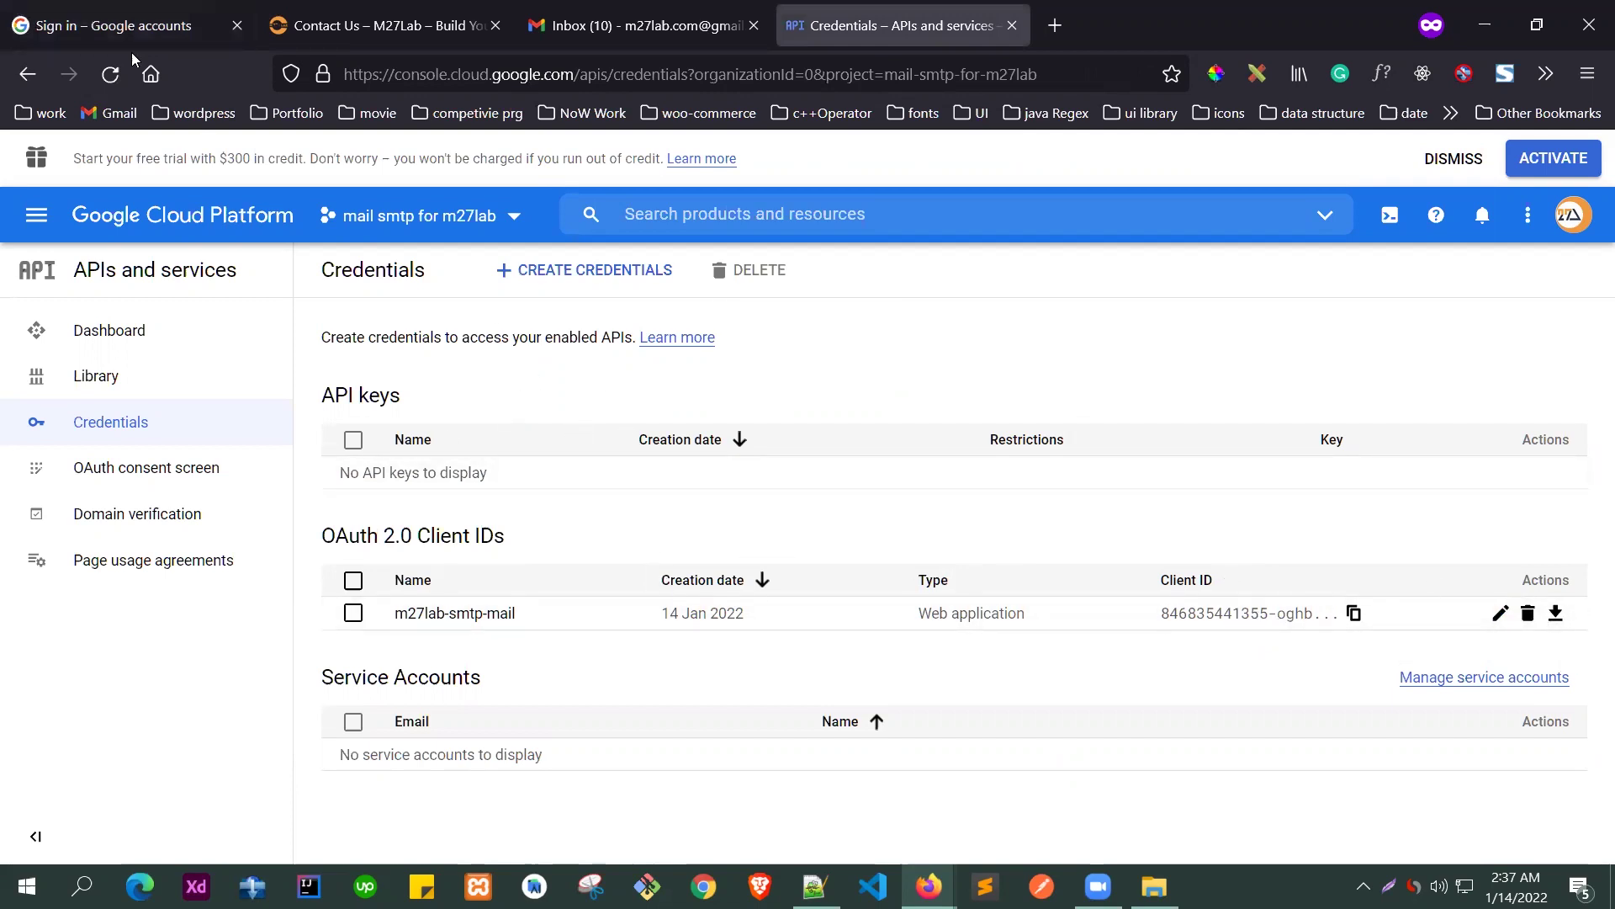
click(126, 26)
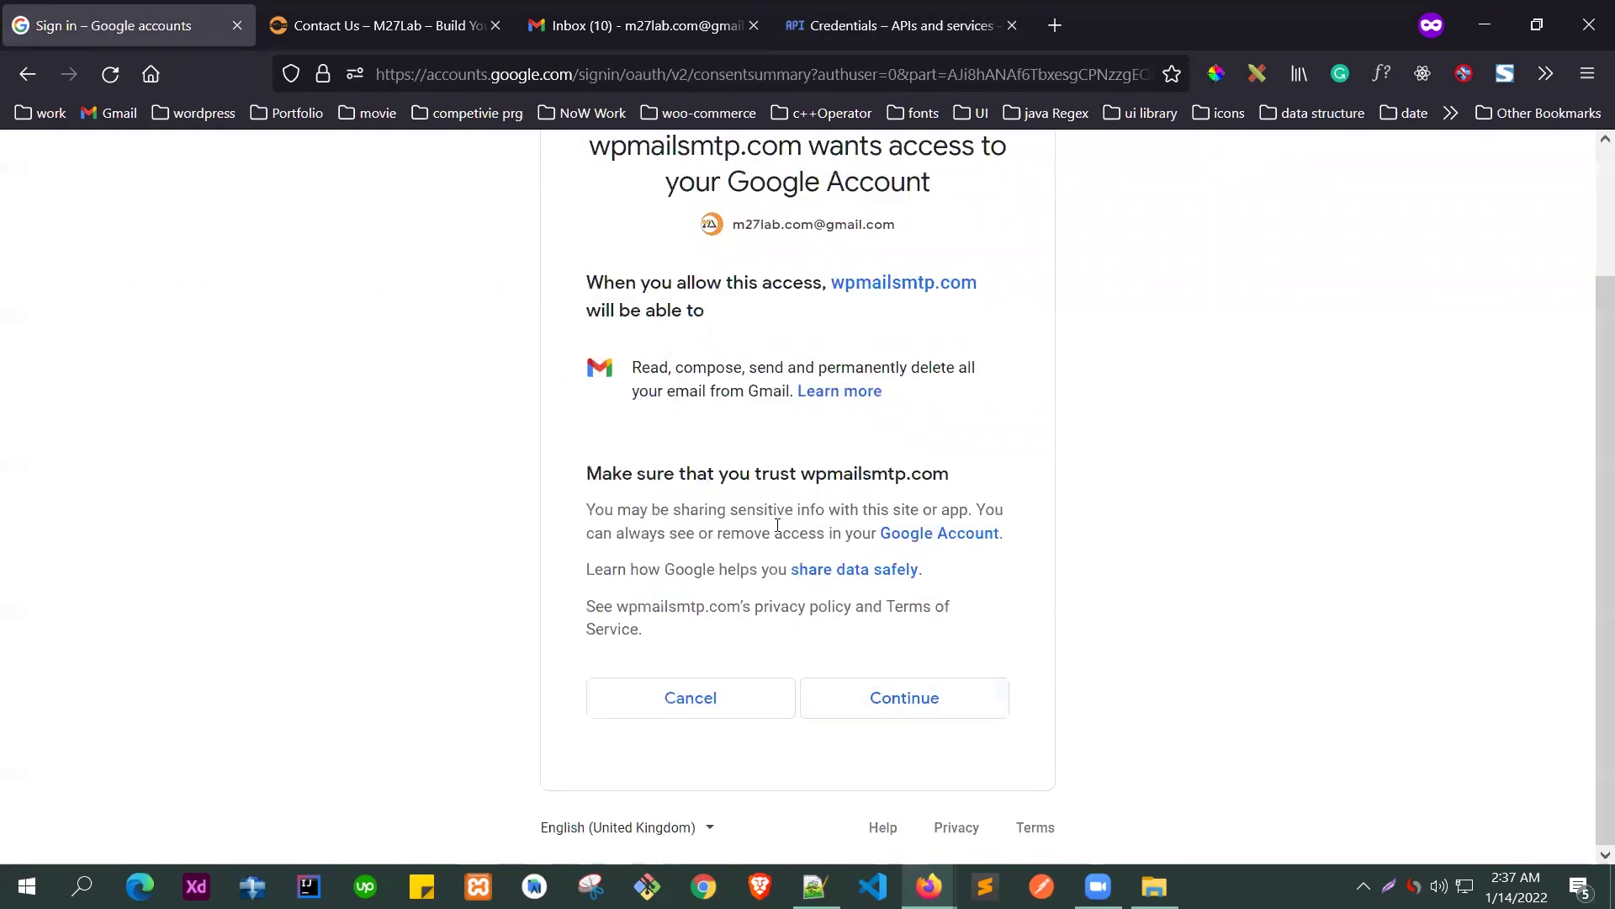
click(898, 703)
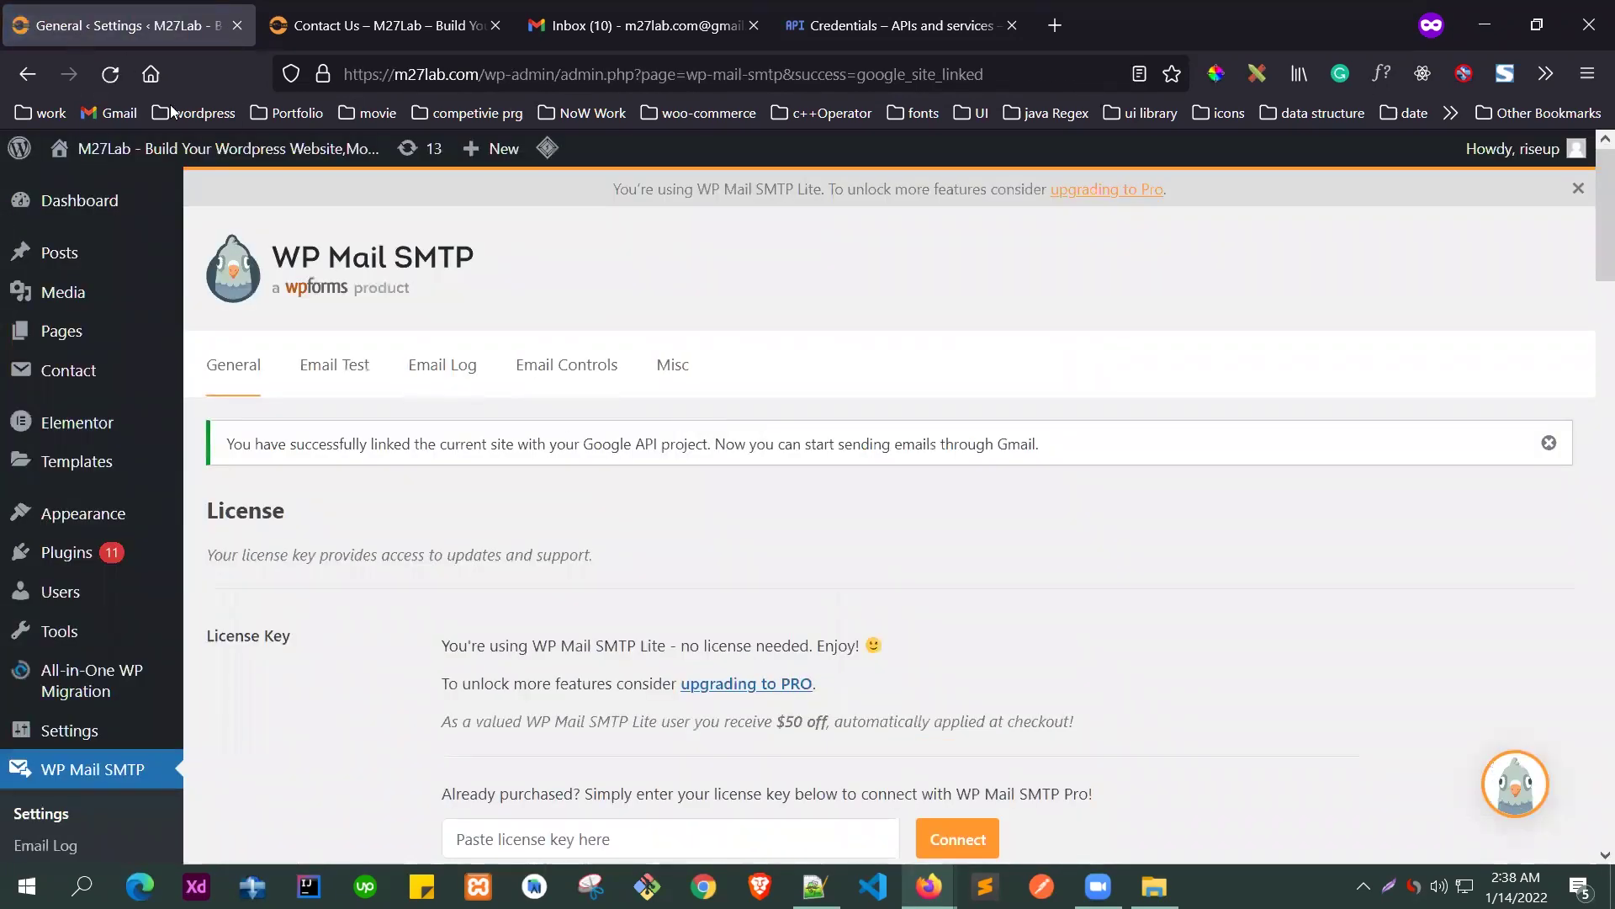
- Review the Gmail section confirming the Google API project link, then return to Google Cloud Credentials
scroll(670, 458, down, 5)
scroll(671, 458, down, 9)
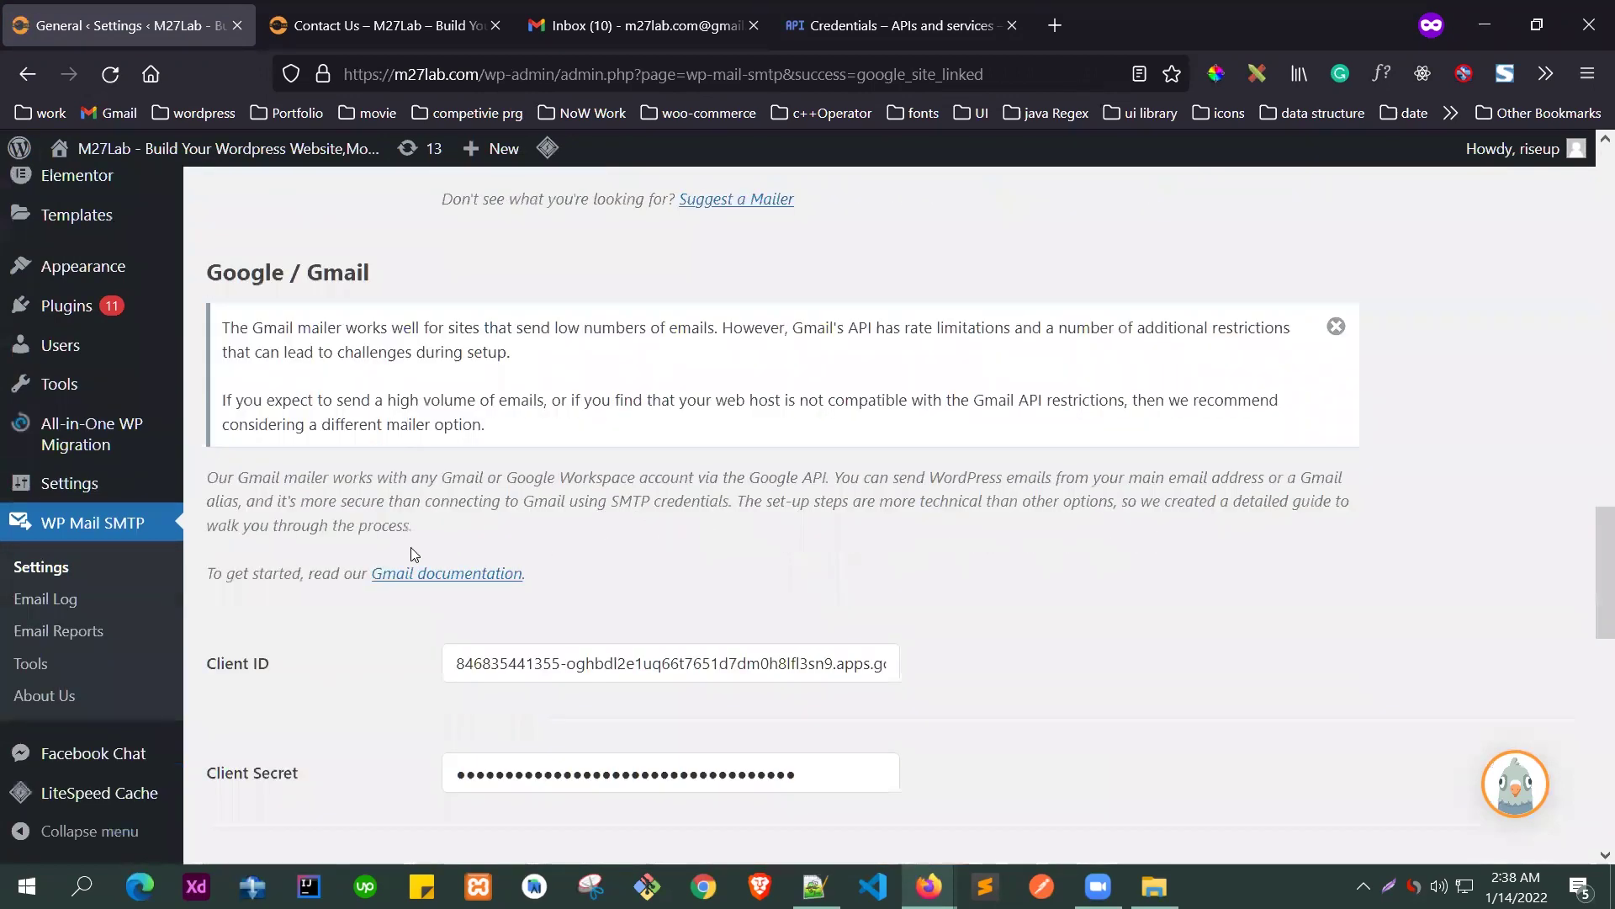
scroll(414, 553, down, 7)
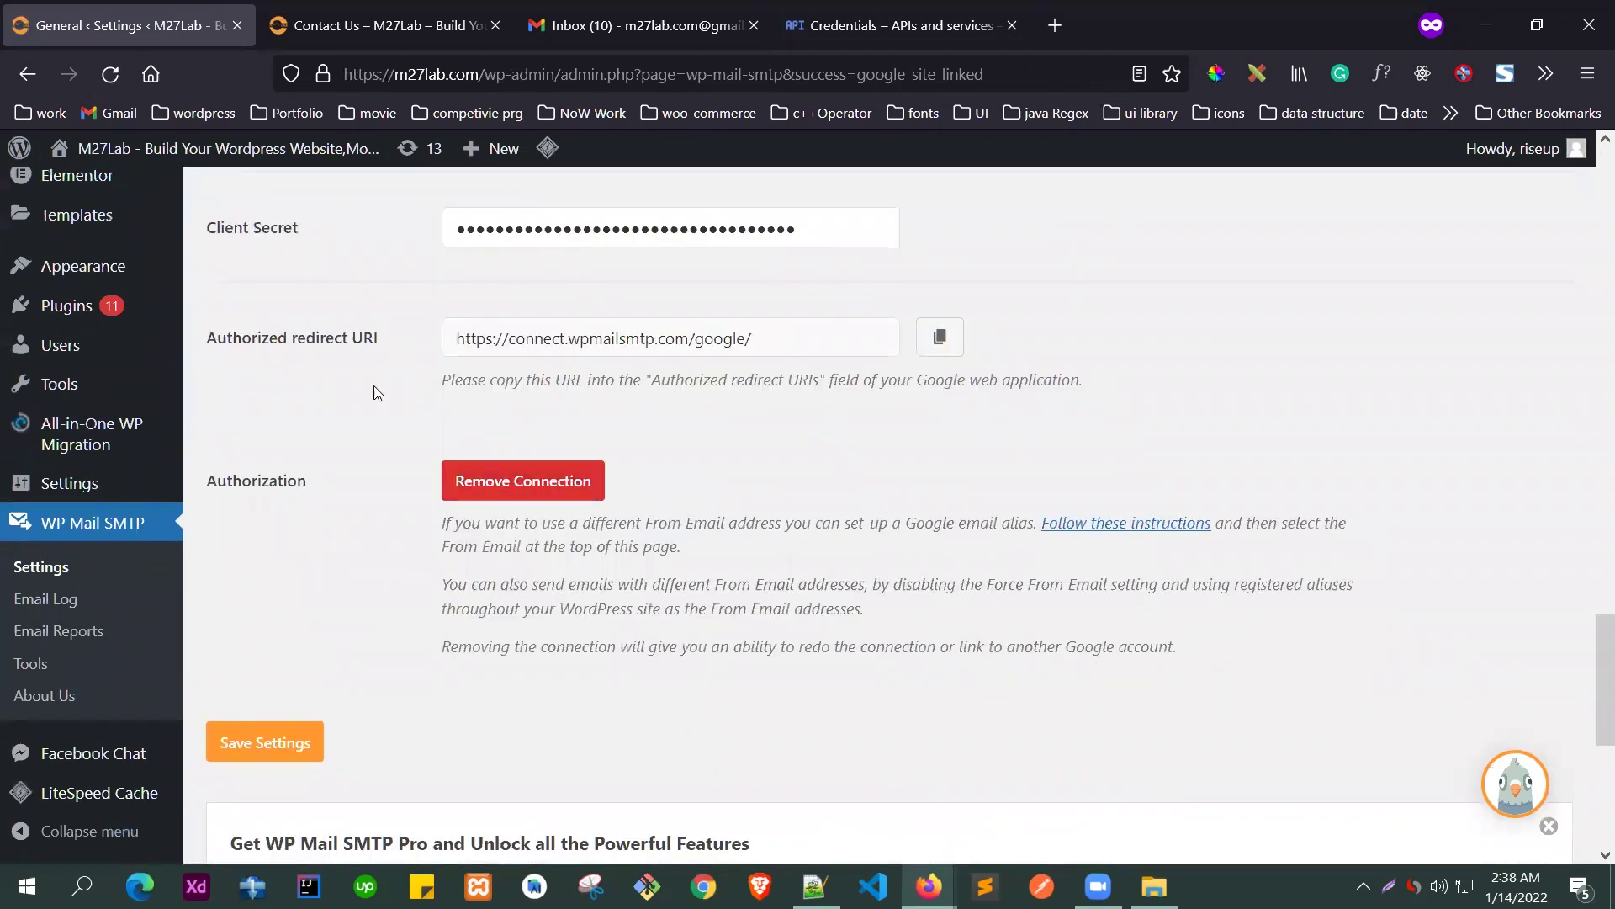
scroll(376, 393, up, 6)
scroll(698, 464, up, 20)
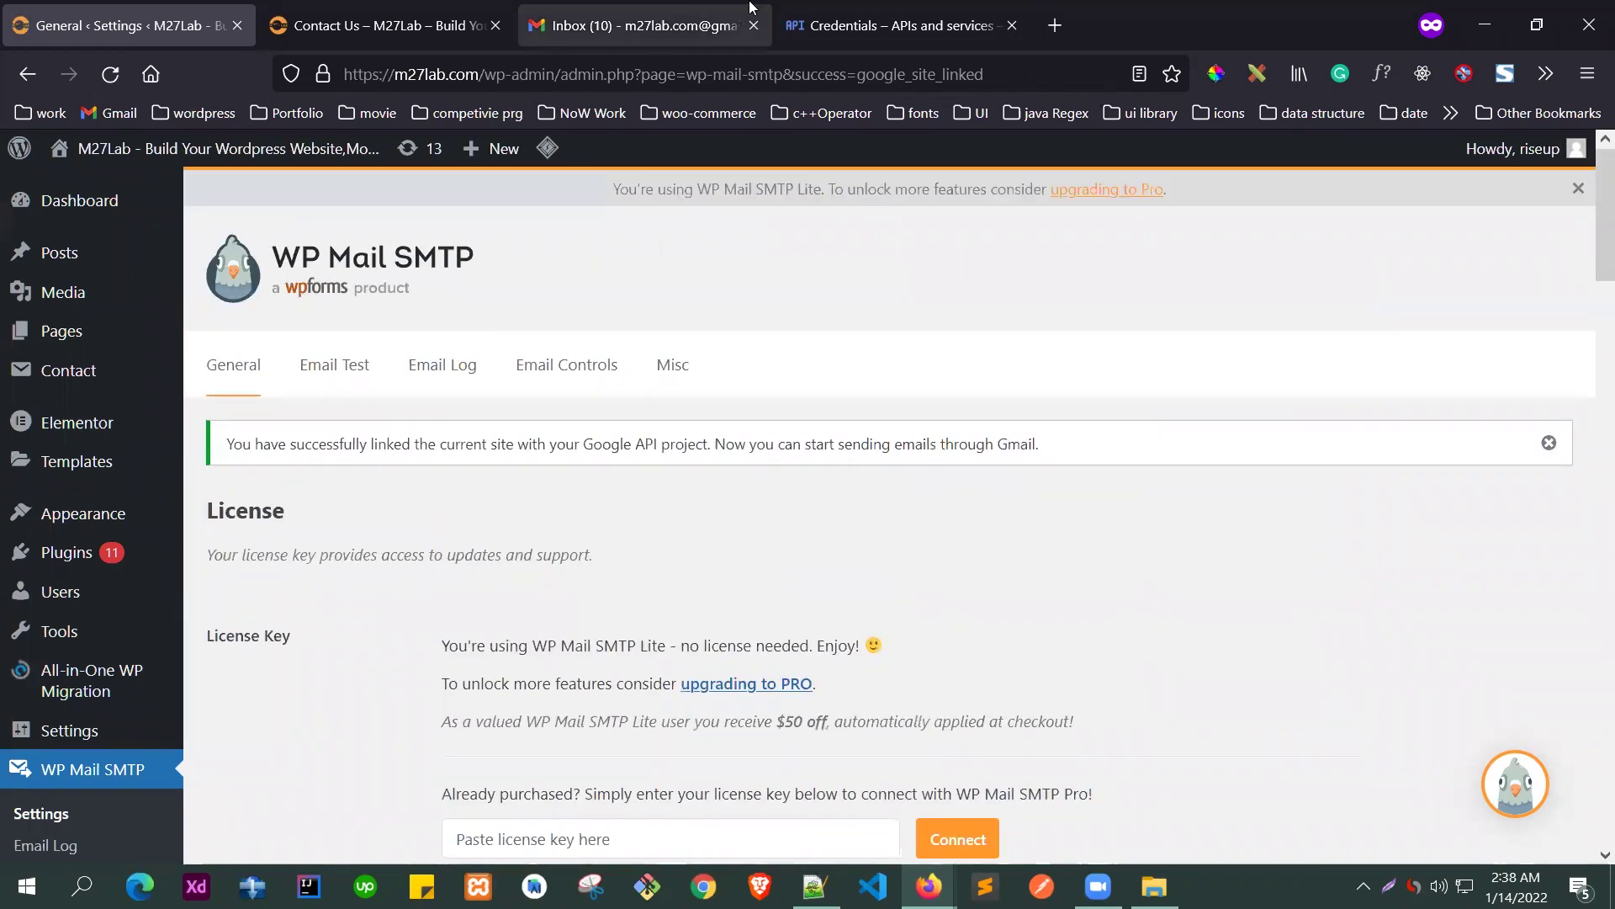
click(892, 25)
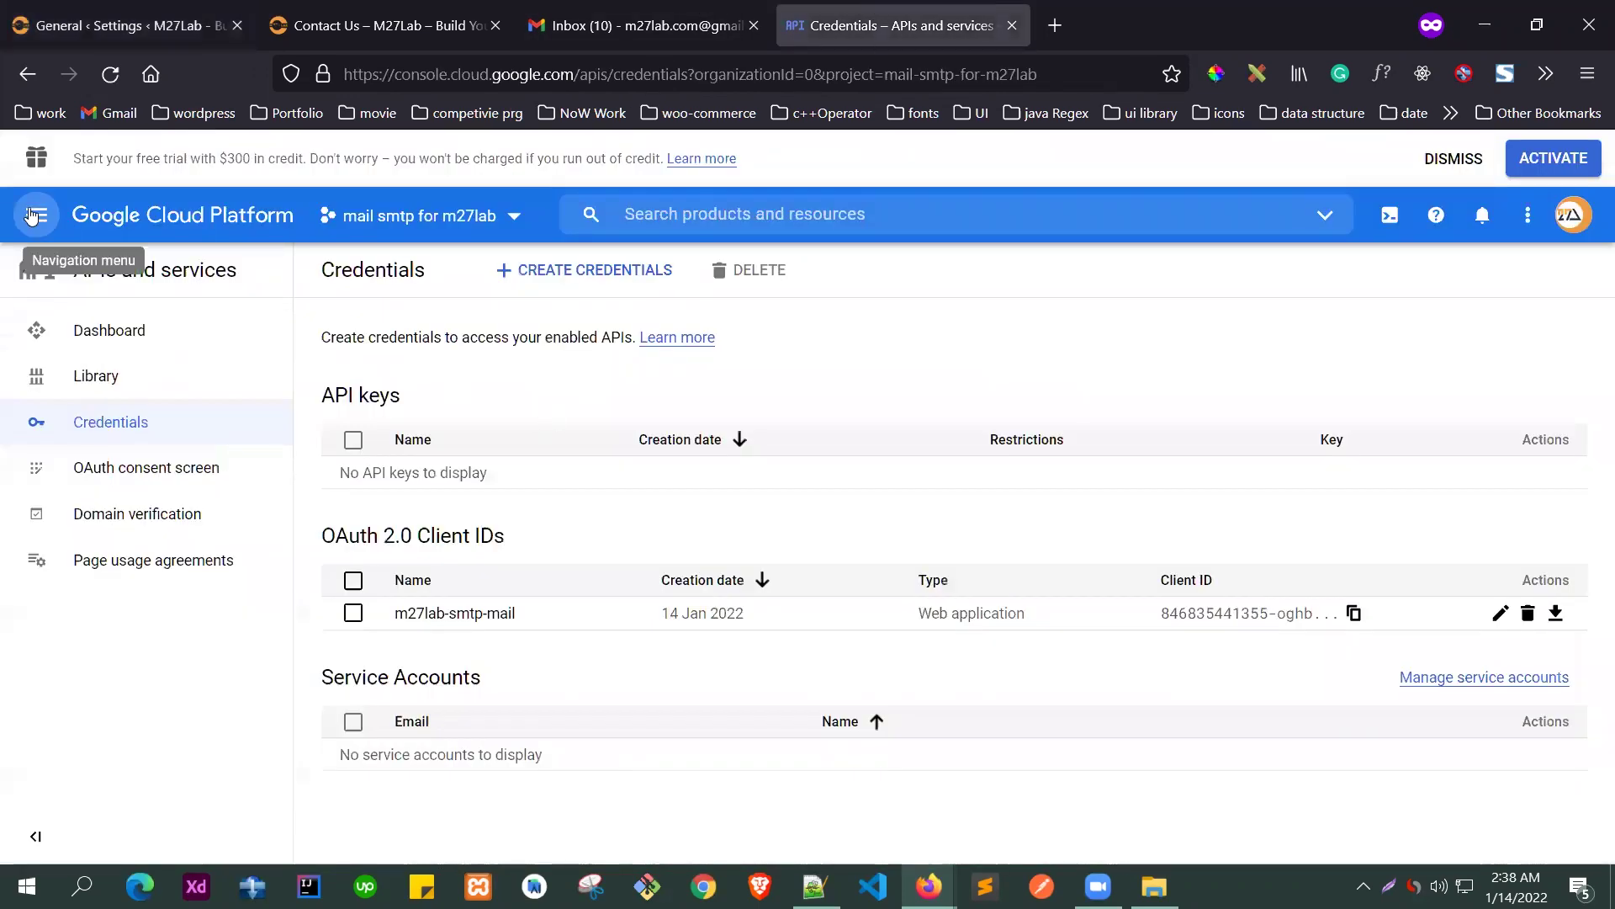
- Search the API library for 'gmai' and enable the Gmail API
click(100, 381)
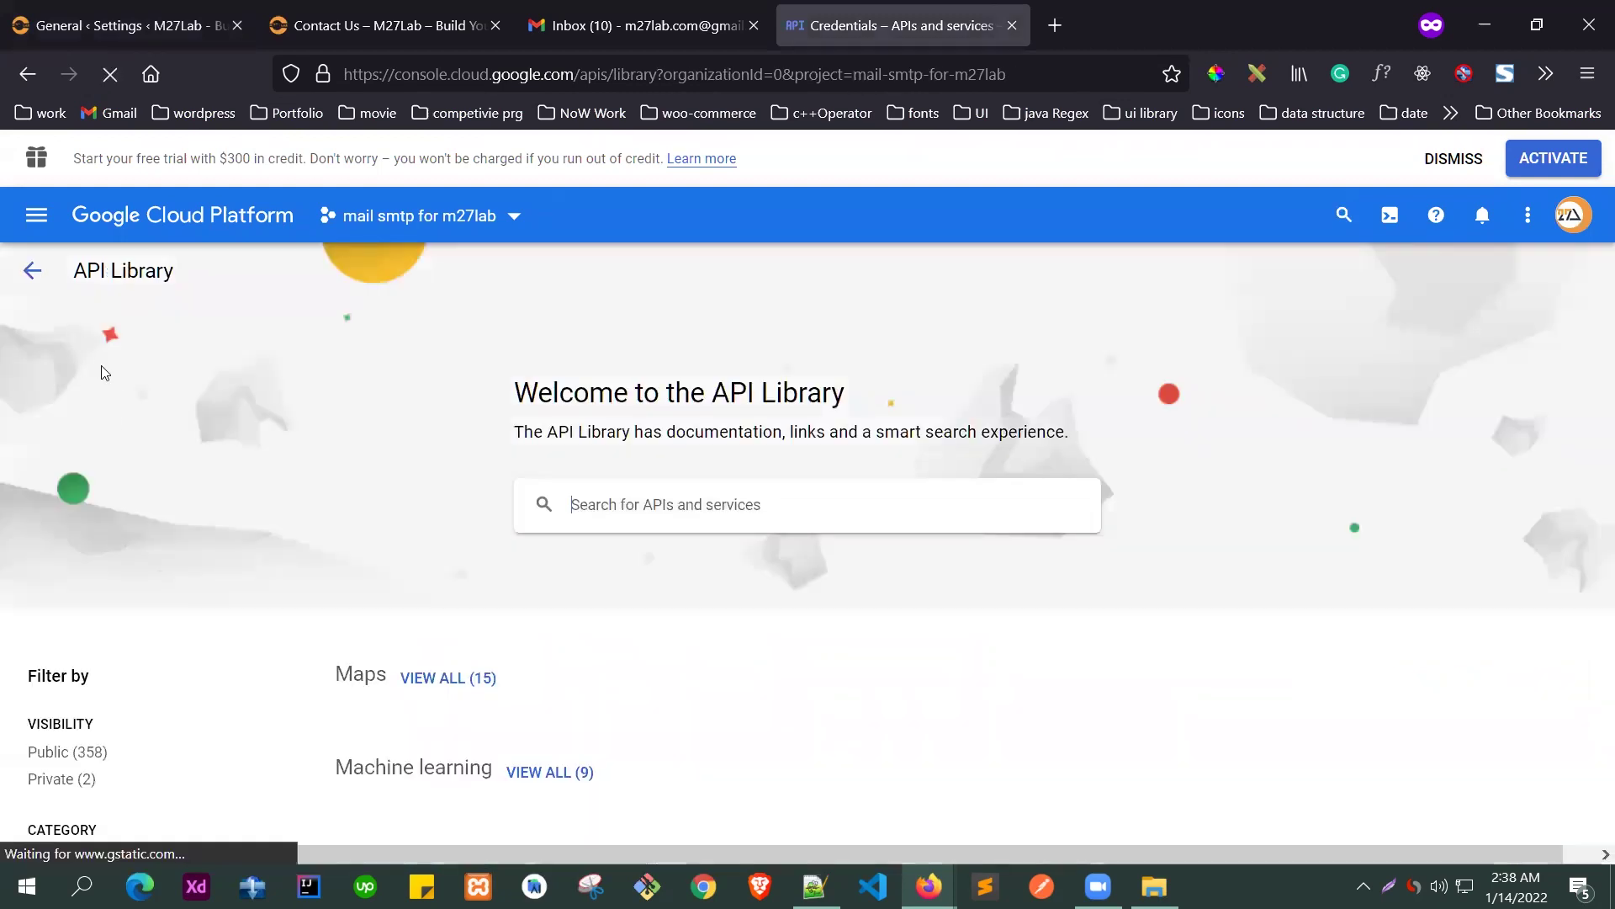
click(843, 496)
text(gmail)
key(Return)
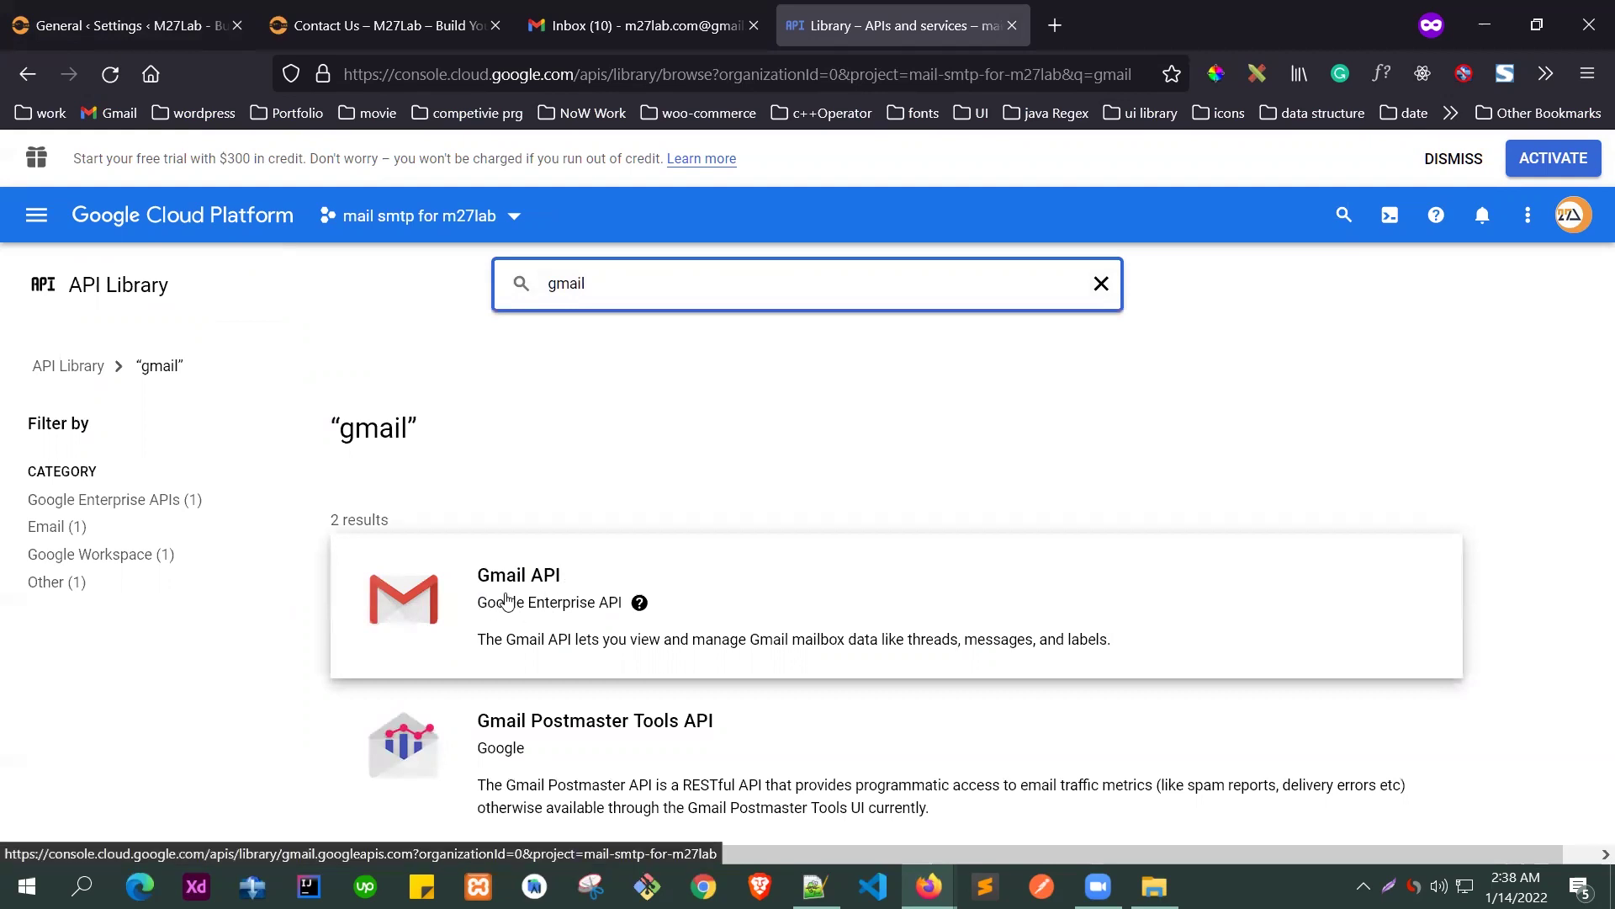
click(448, 638)
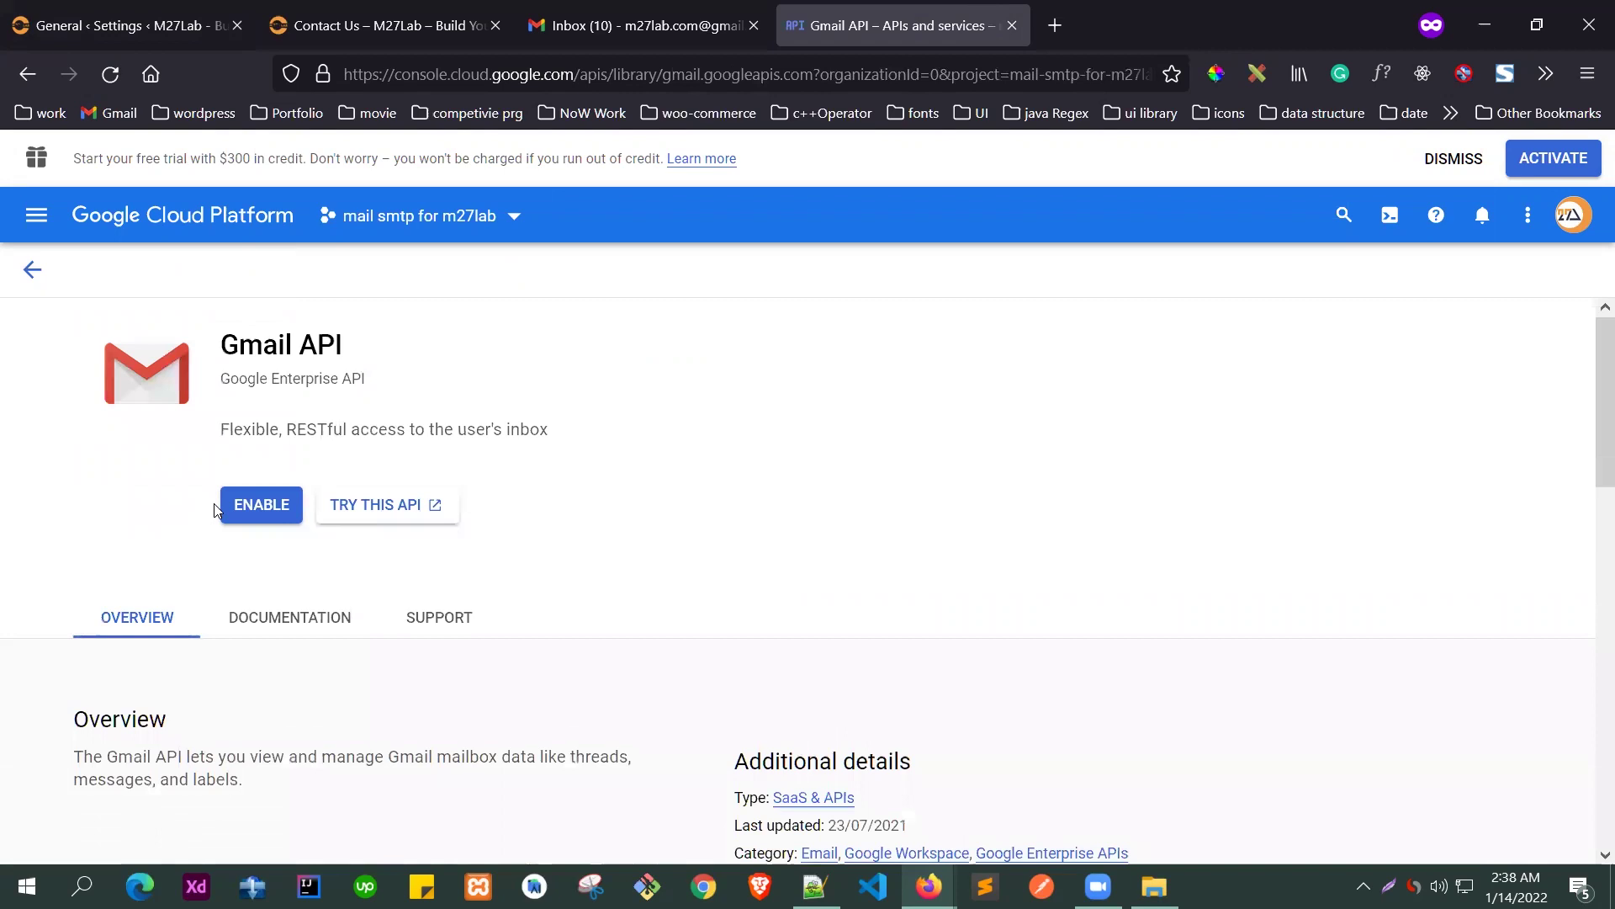
click(252, 508)
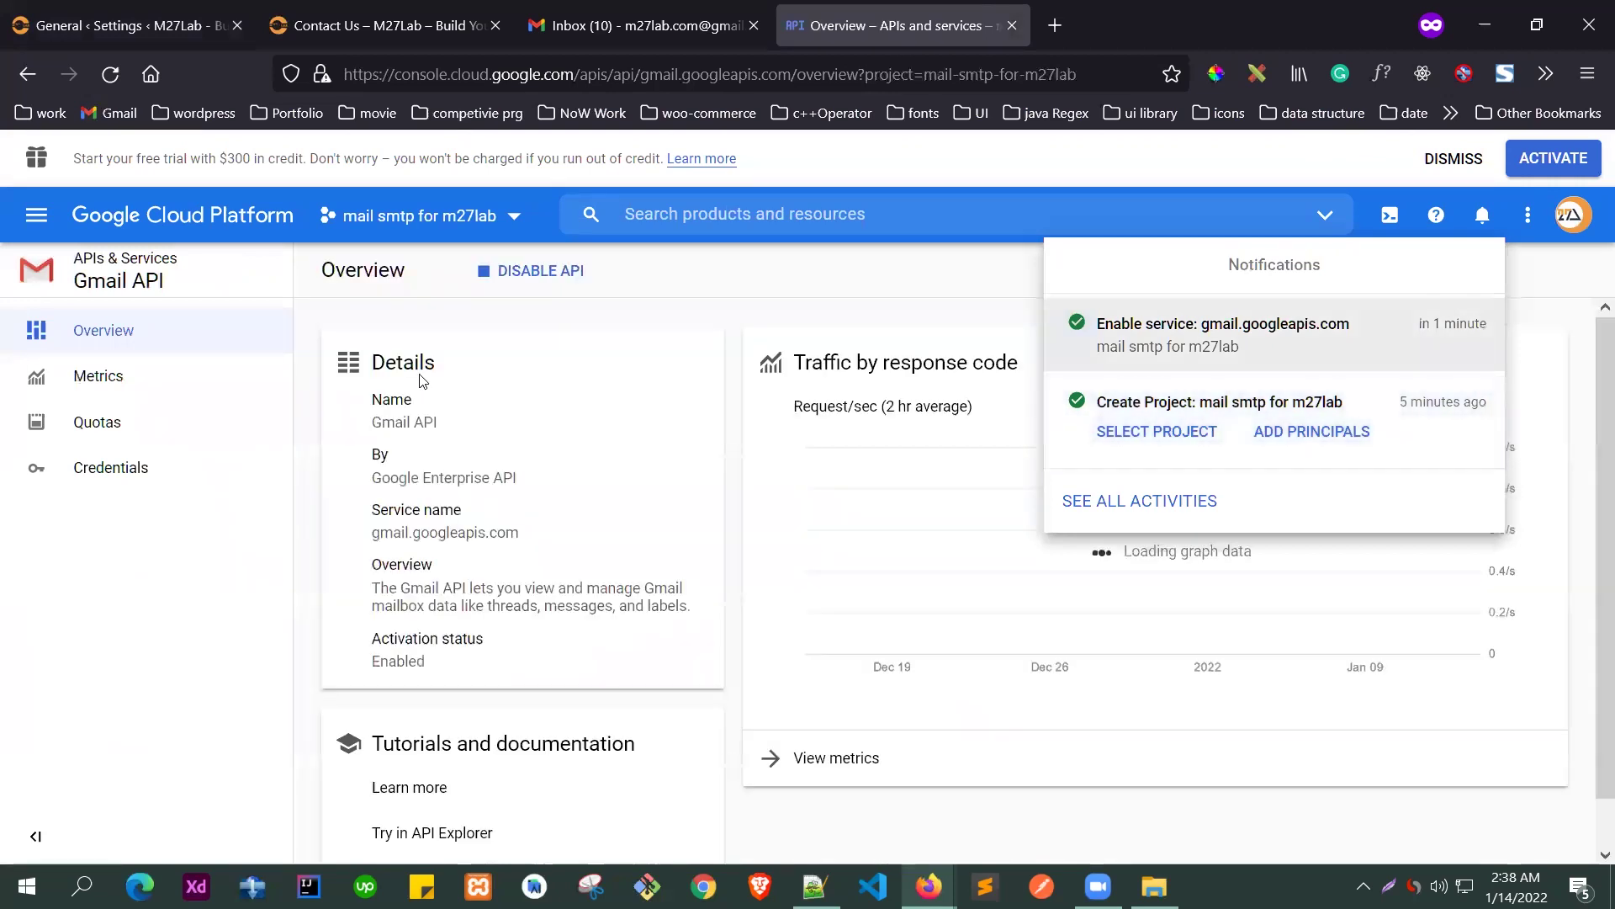
- Check the Gmail API's compatible credentials, then go to the APIs and services Dashboard
click(71, 467)
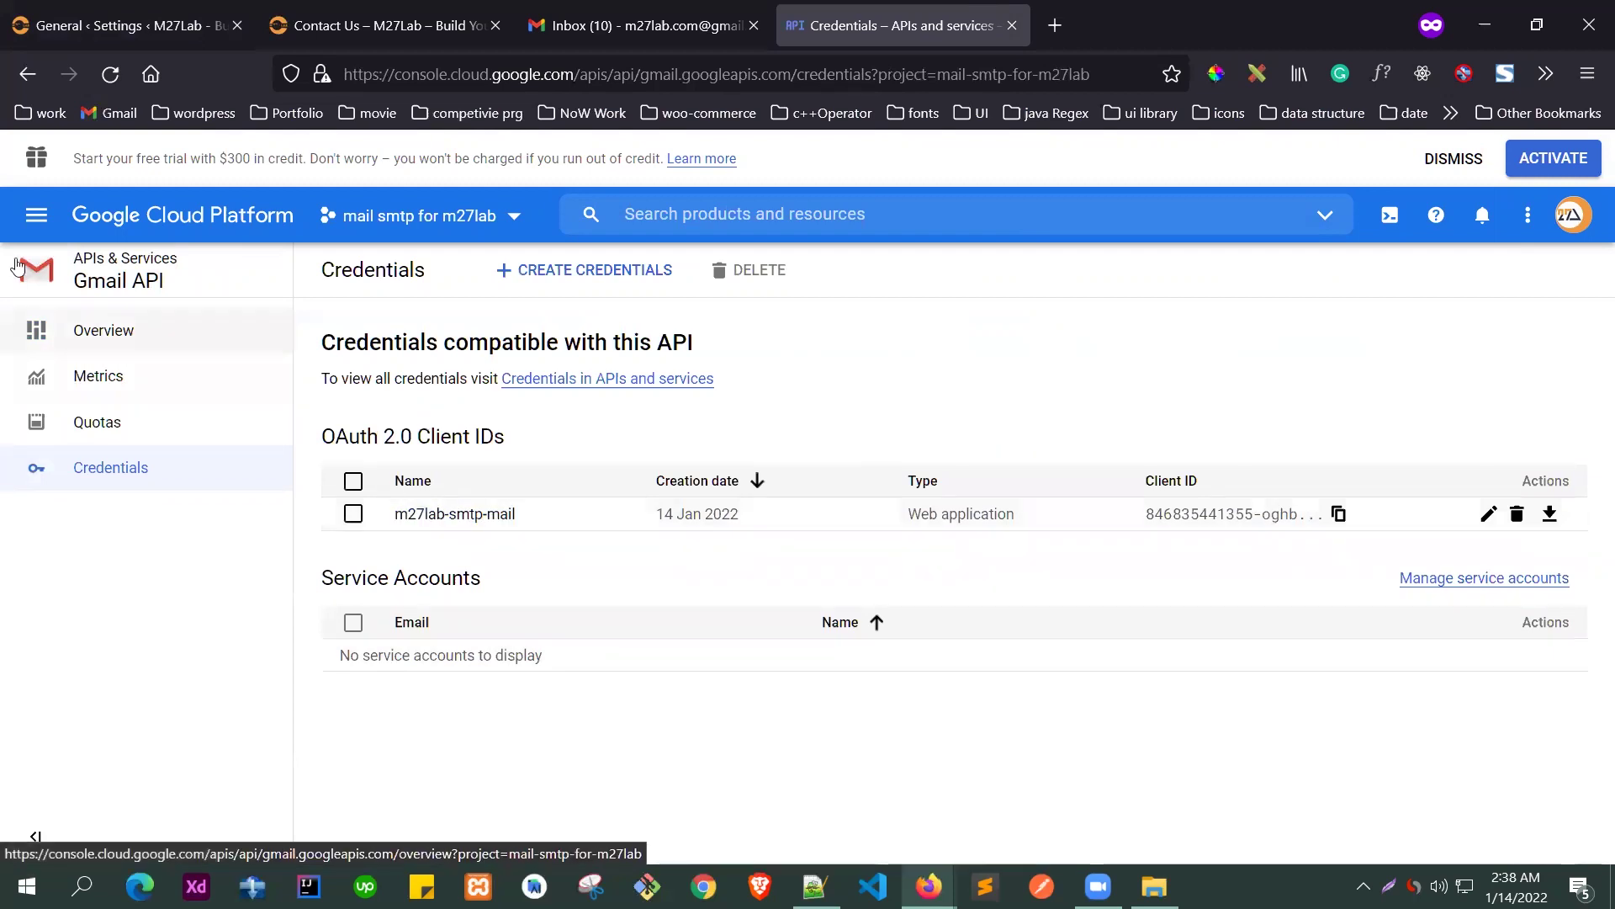
click(28, 221)
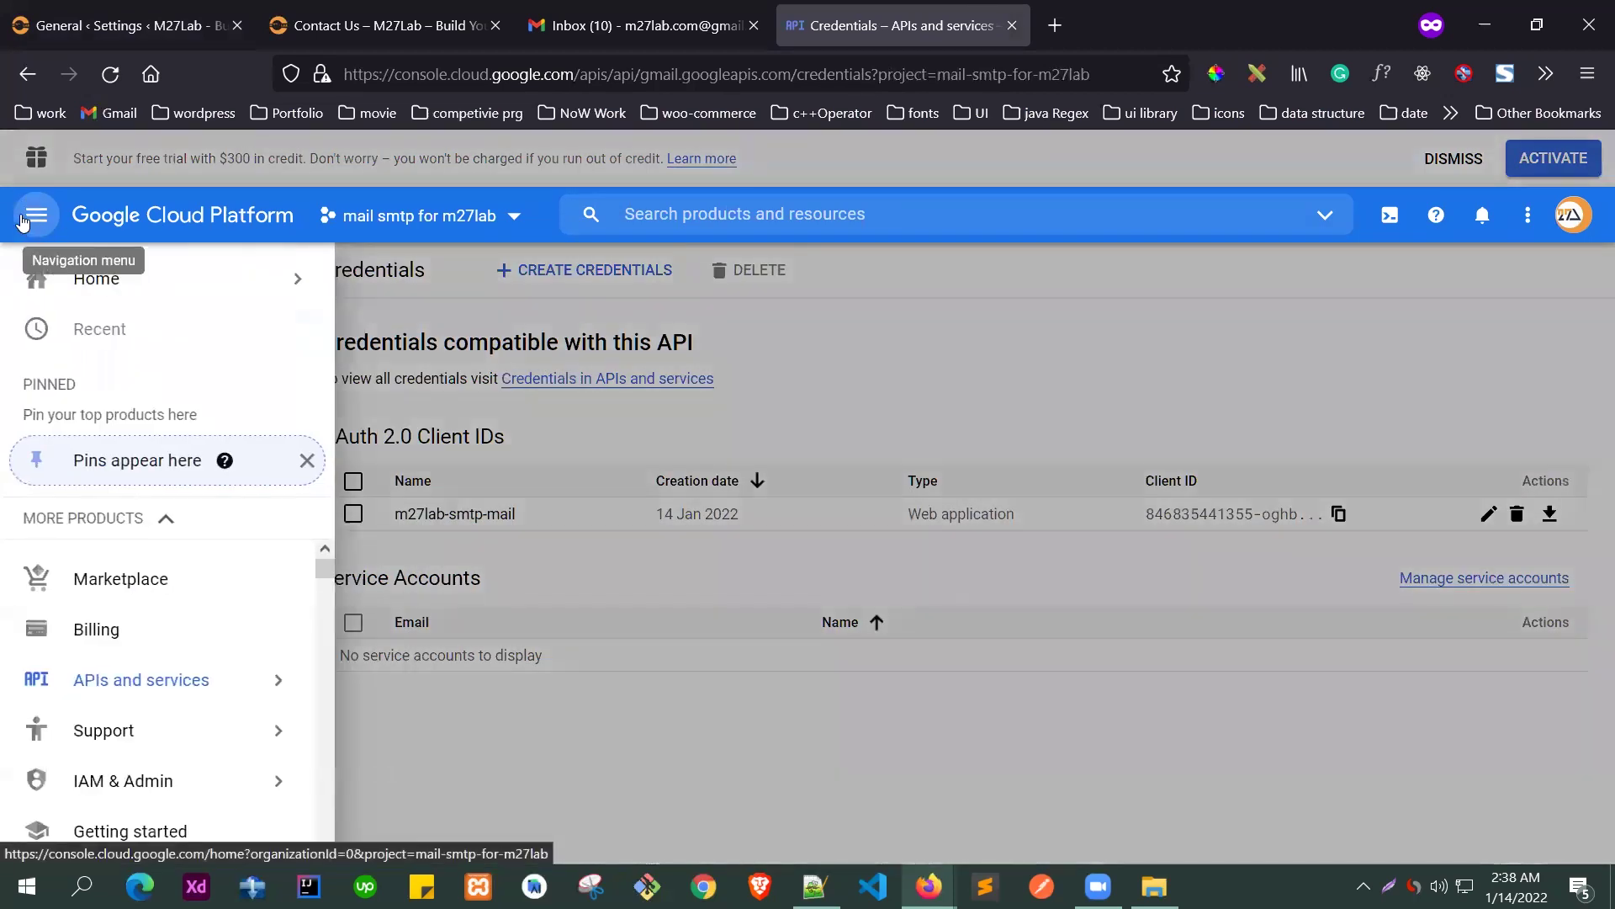
mouse_move(126, 680)
click(383, 494)
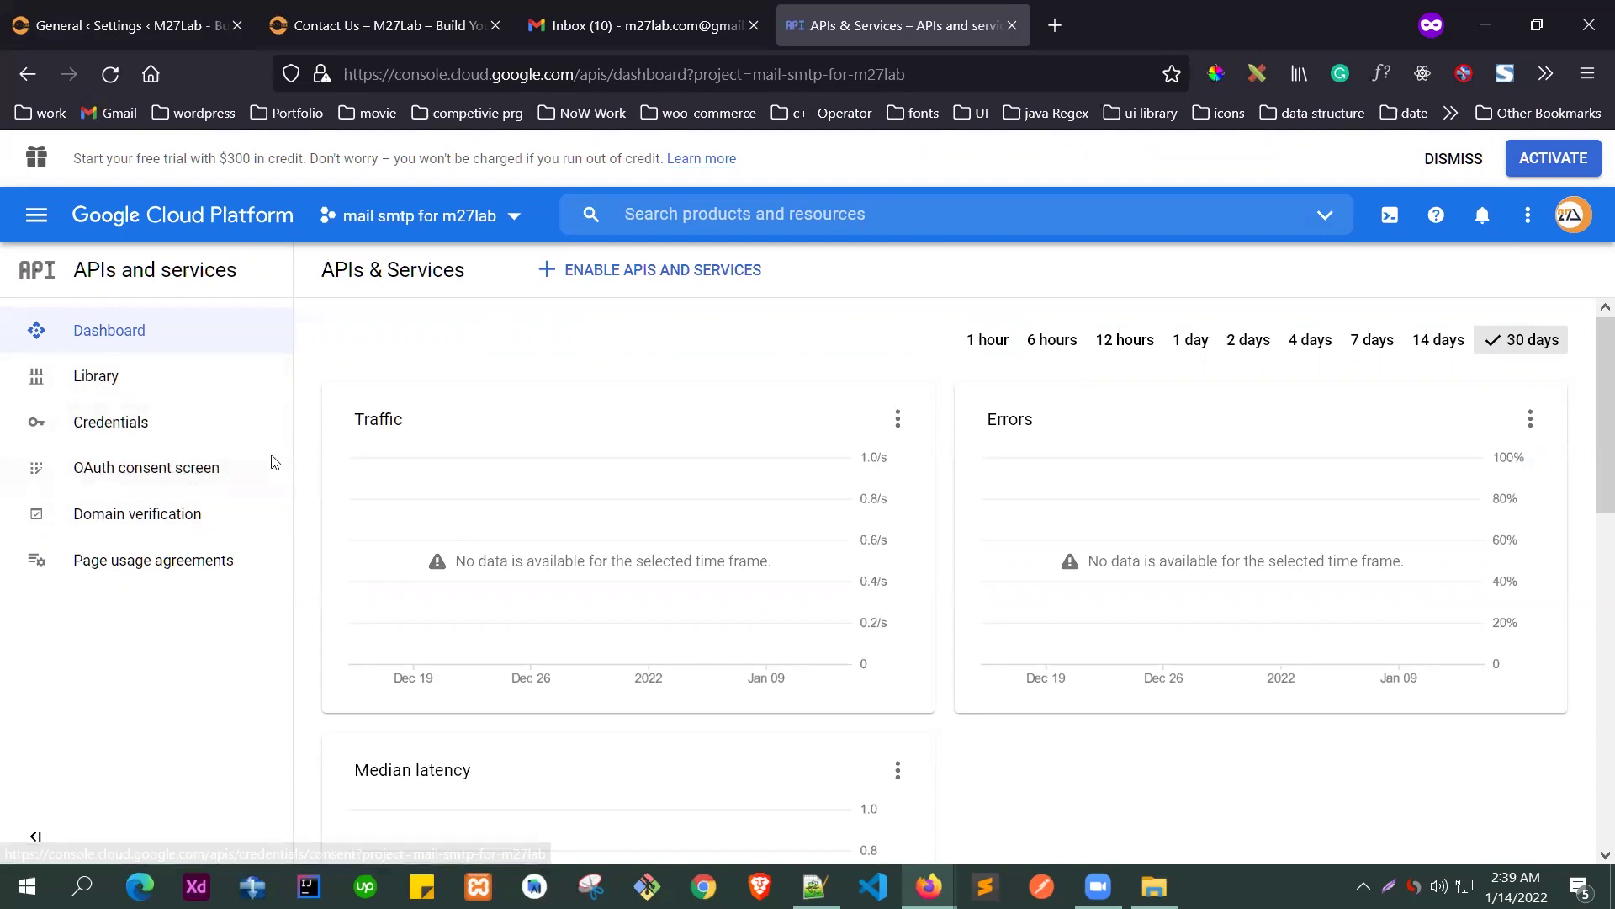
- On the Email Test tab, change the Send To address to the site's Gmail address
key(ctrl+Tab)
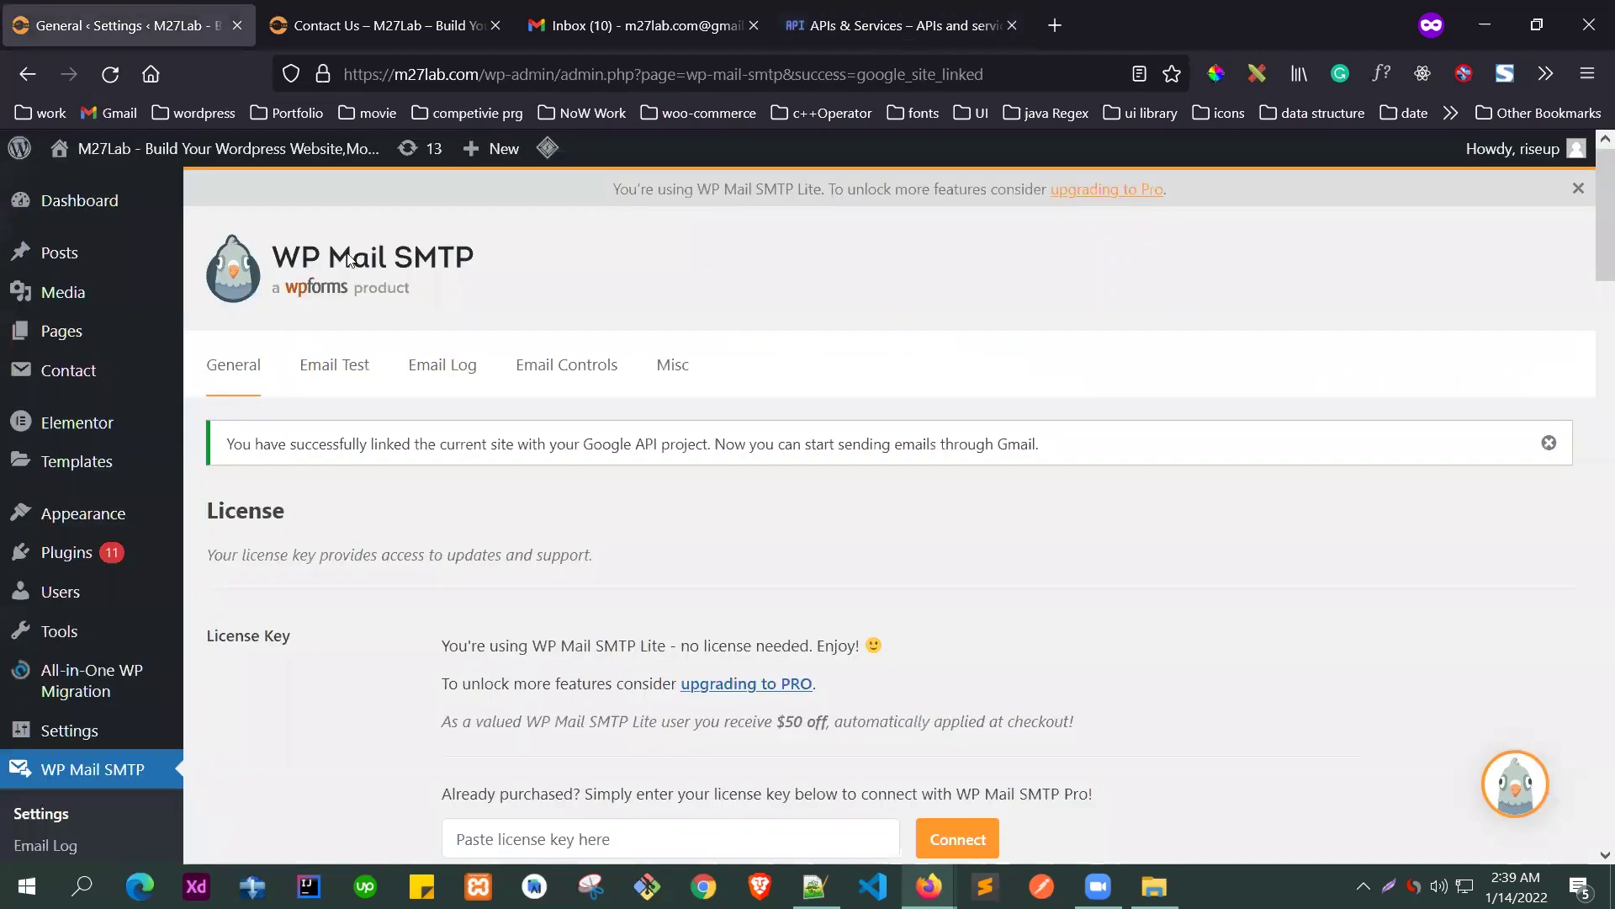
scroll(448, 467, down, 10)
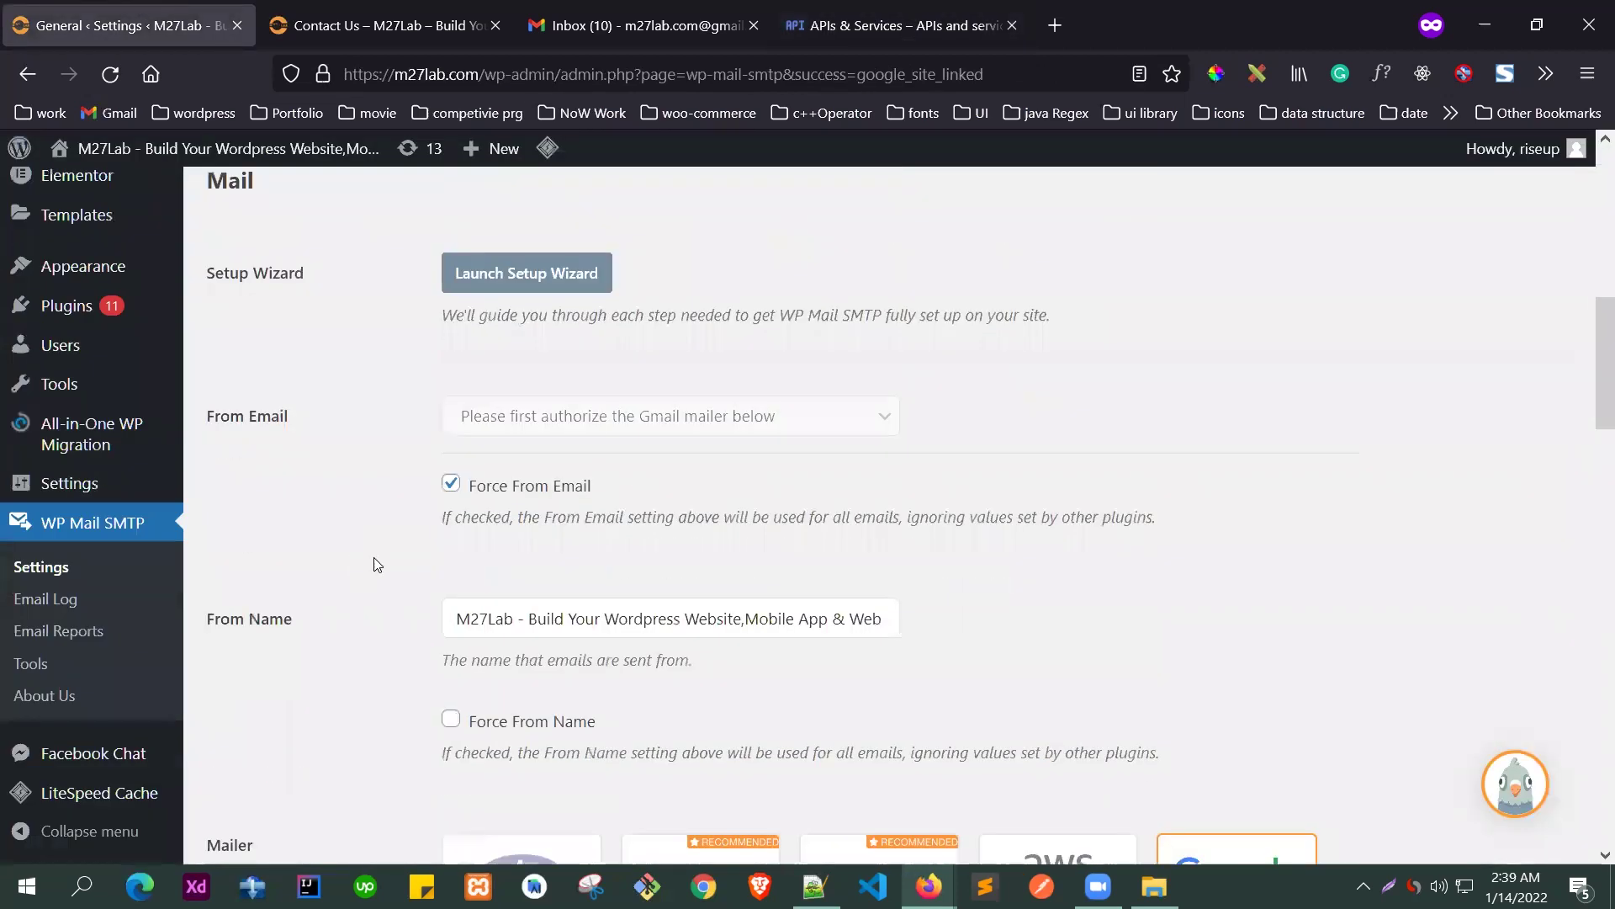
scroll(375, 548, up, 10)
click(330, 374)
scroll(335, 370, down, 2)
triple_click(569, 422)
click(378, 528)
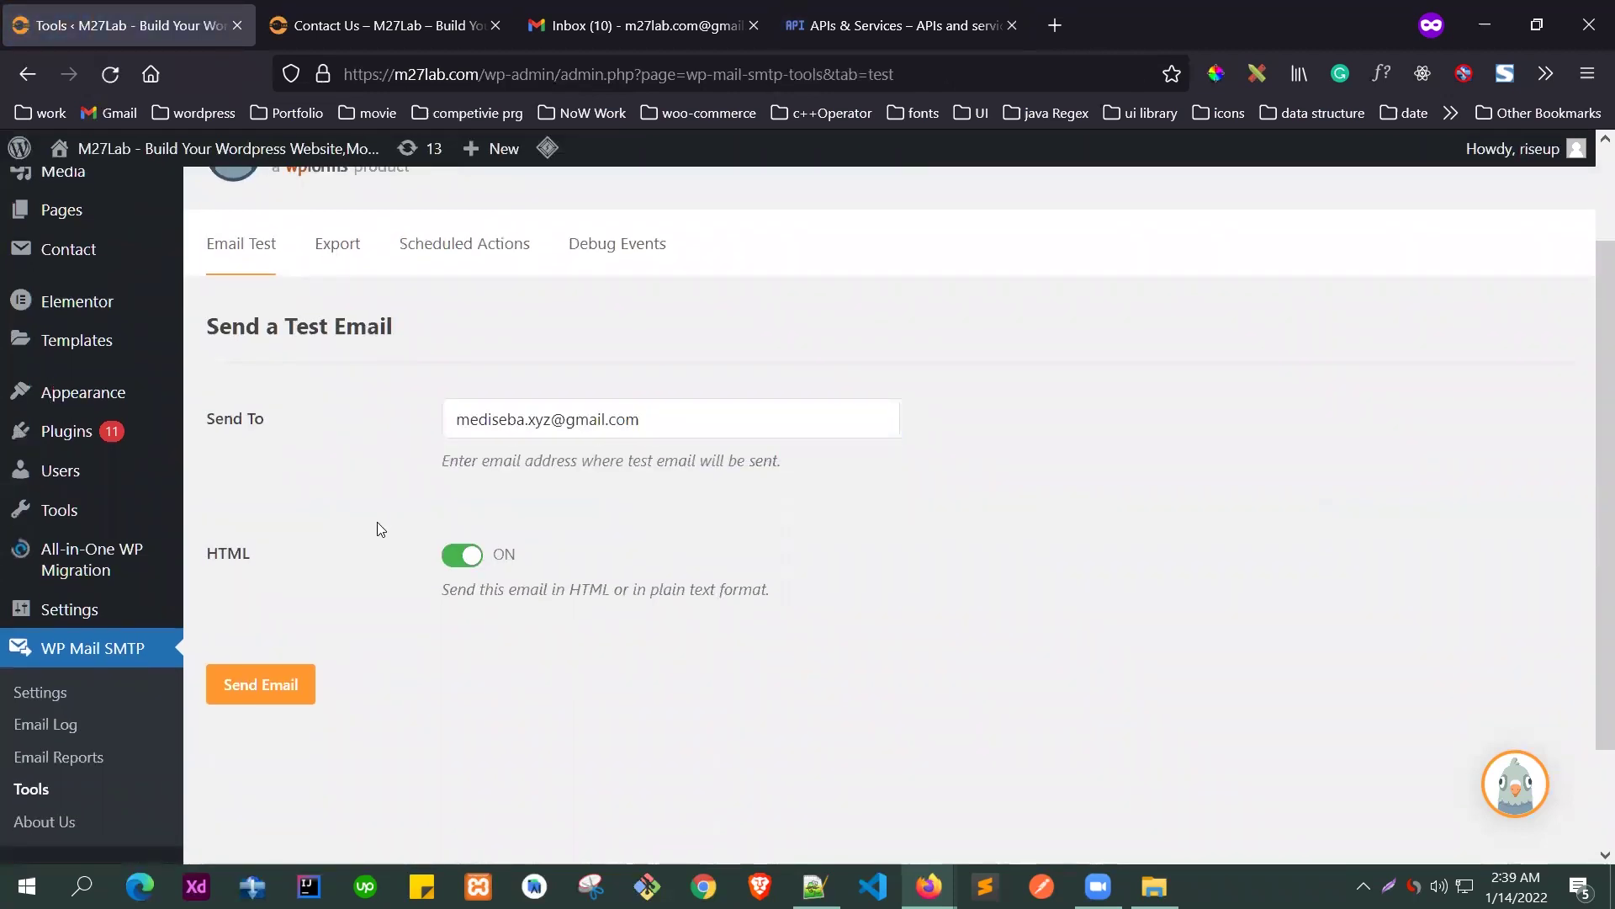
click(517, 420)
drag(666, 413, 397, 430)
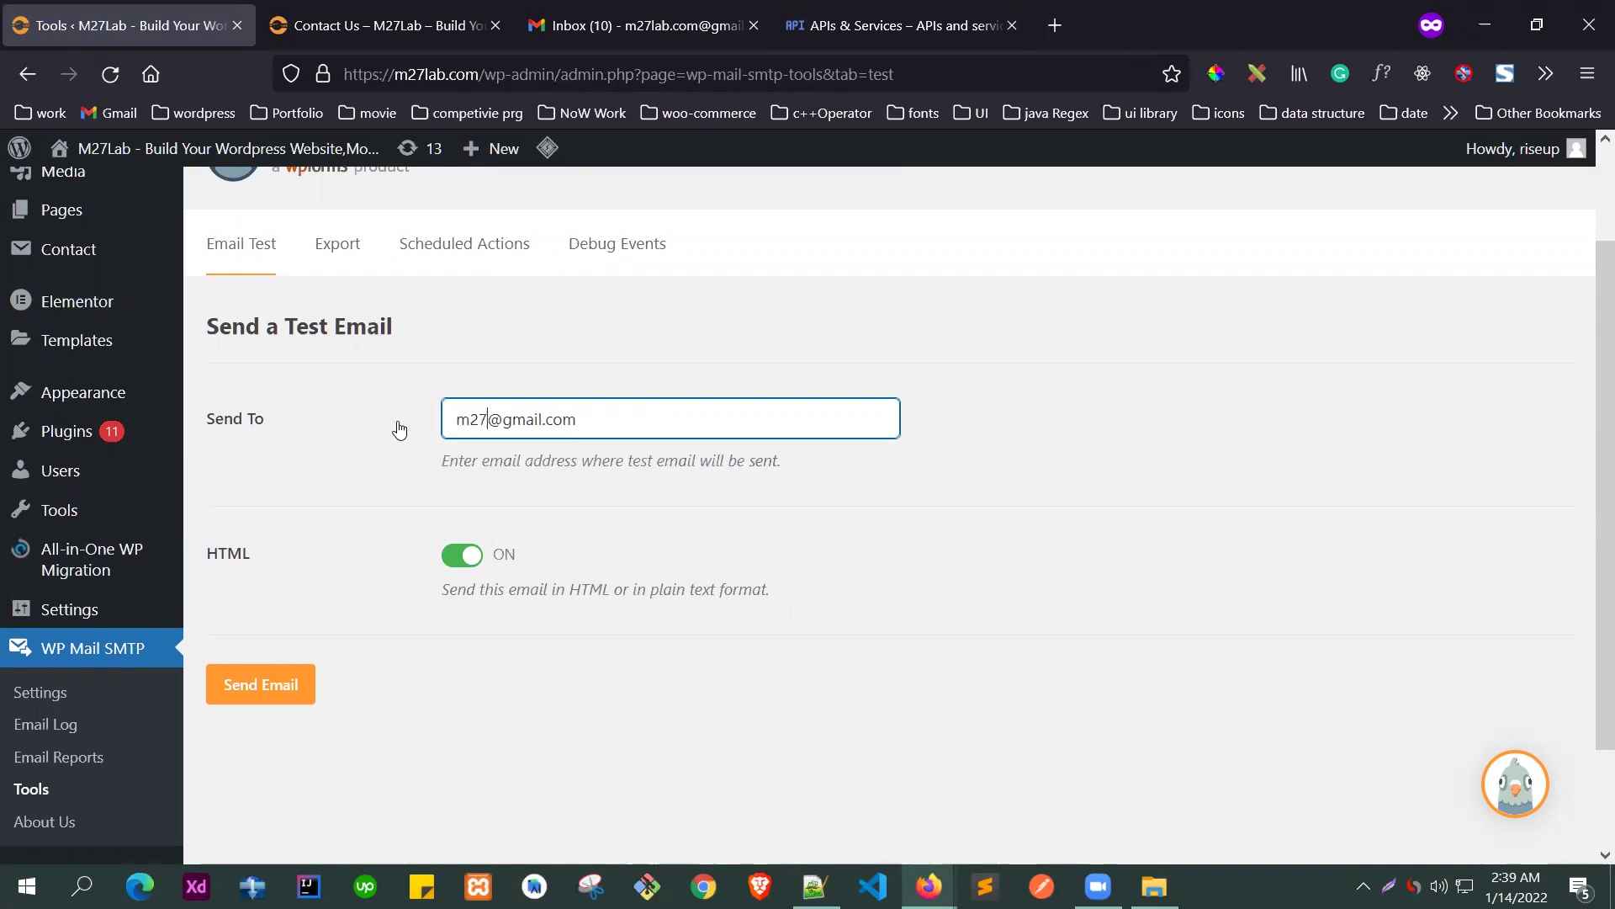
- Send the HTML test email and confirm the Success! delivery message
click(253, 684)
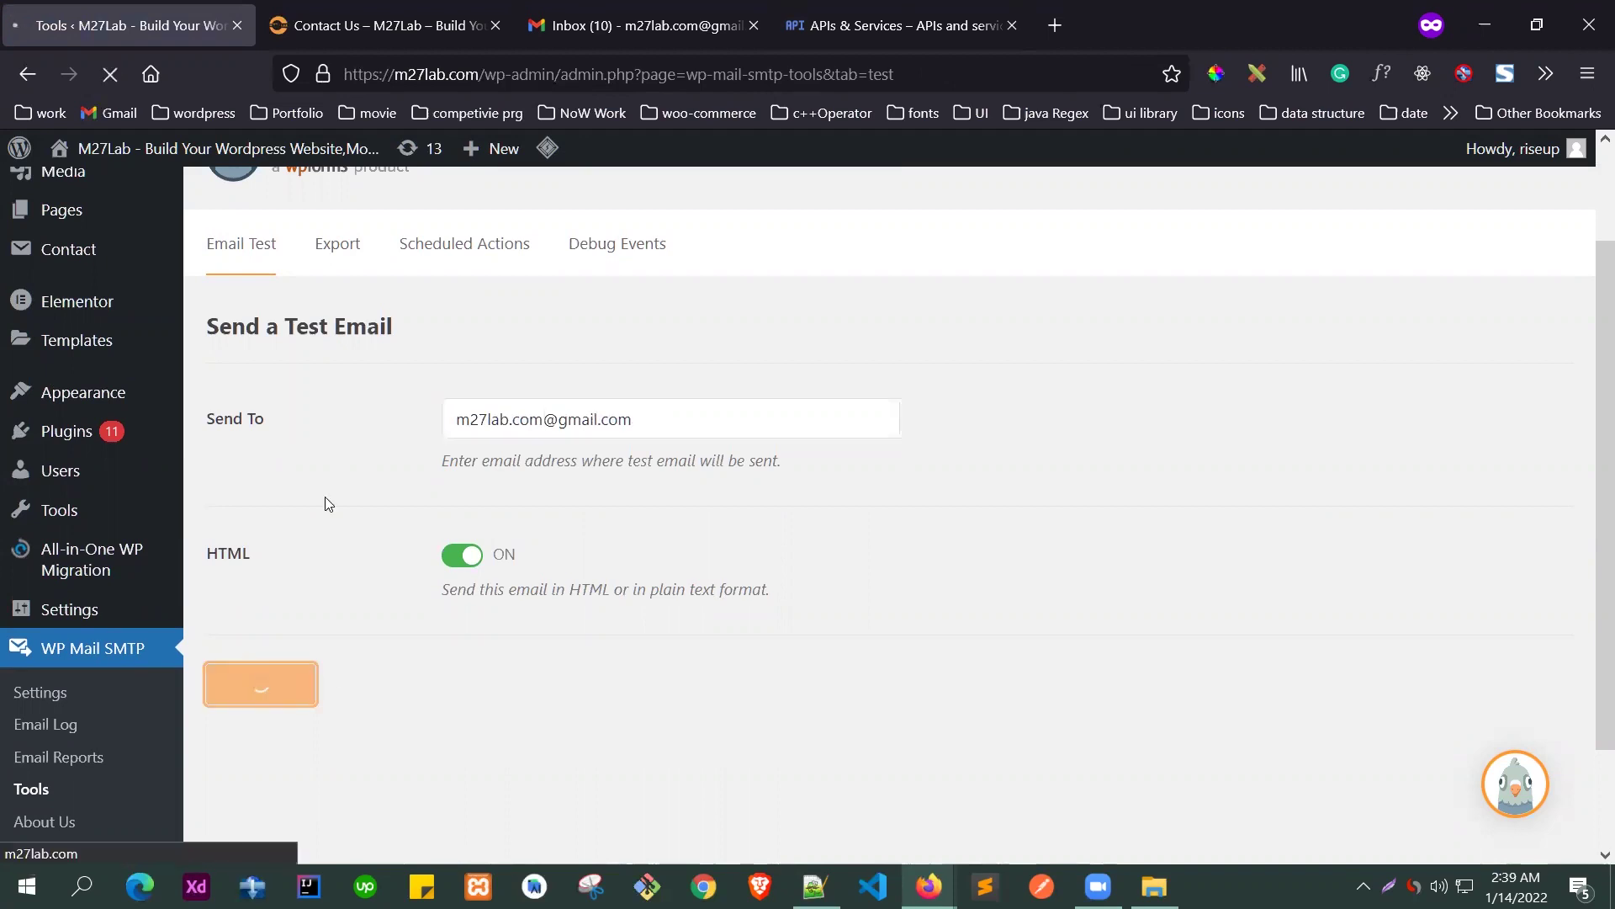
scroll(392, 298, down, 3)
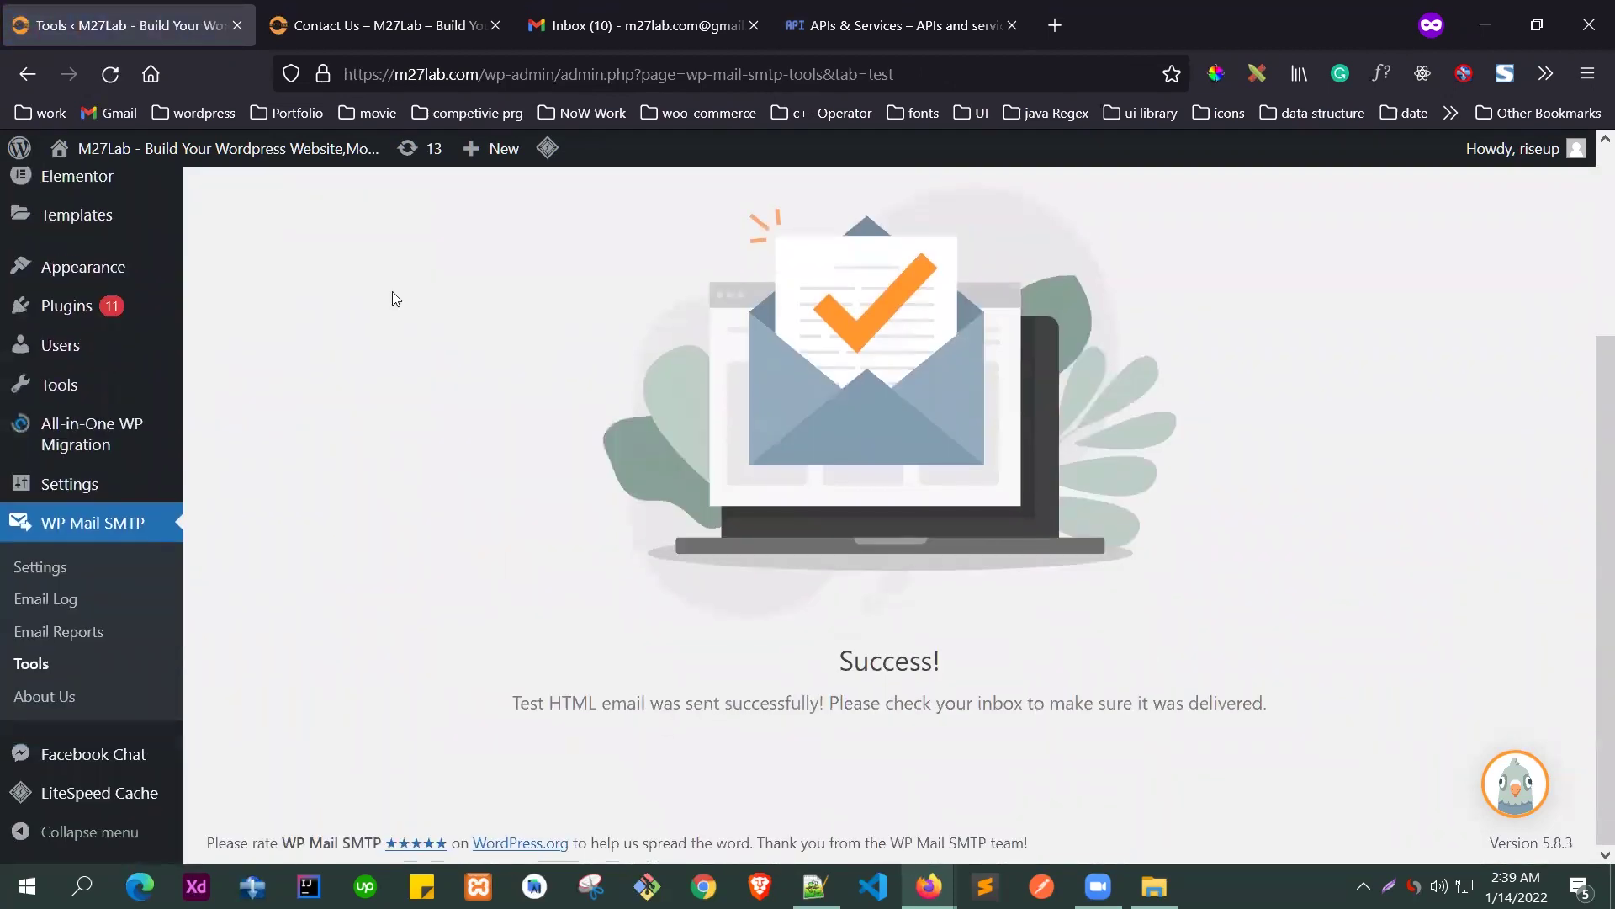
scroll(458, 559, up, 5)
scroll(471, 438, down, 5)
double_click(849, 661)
drag(561, 703, 1267, 702)
- Refresh Gmail and read the WP Mail SMTP HTML test email's Congrats line, then return to Inbox
click(690, 27)
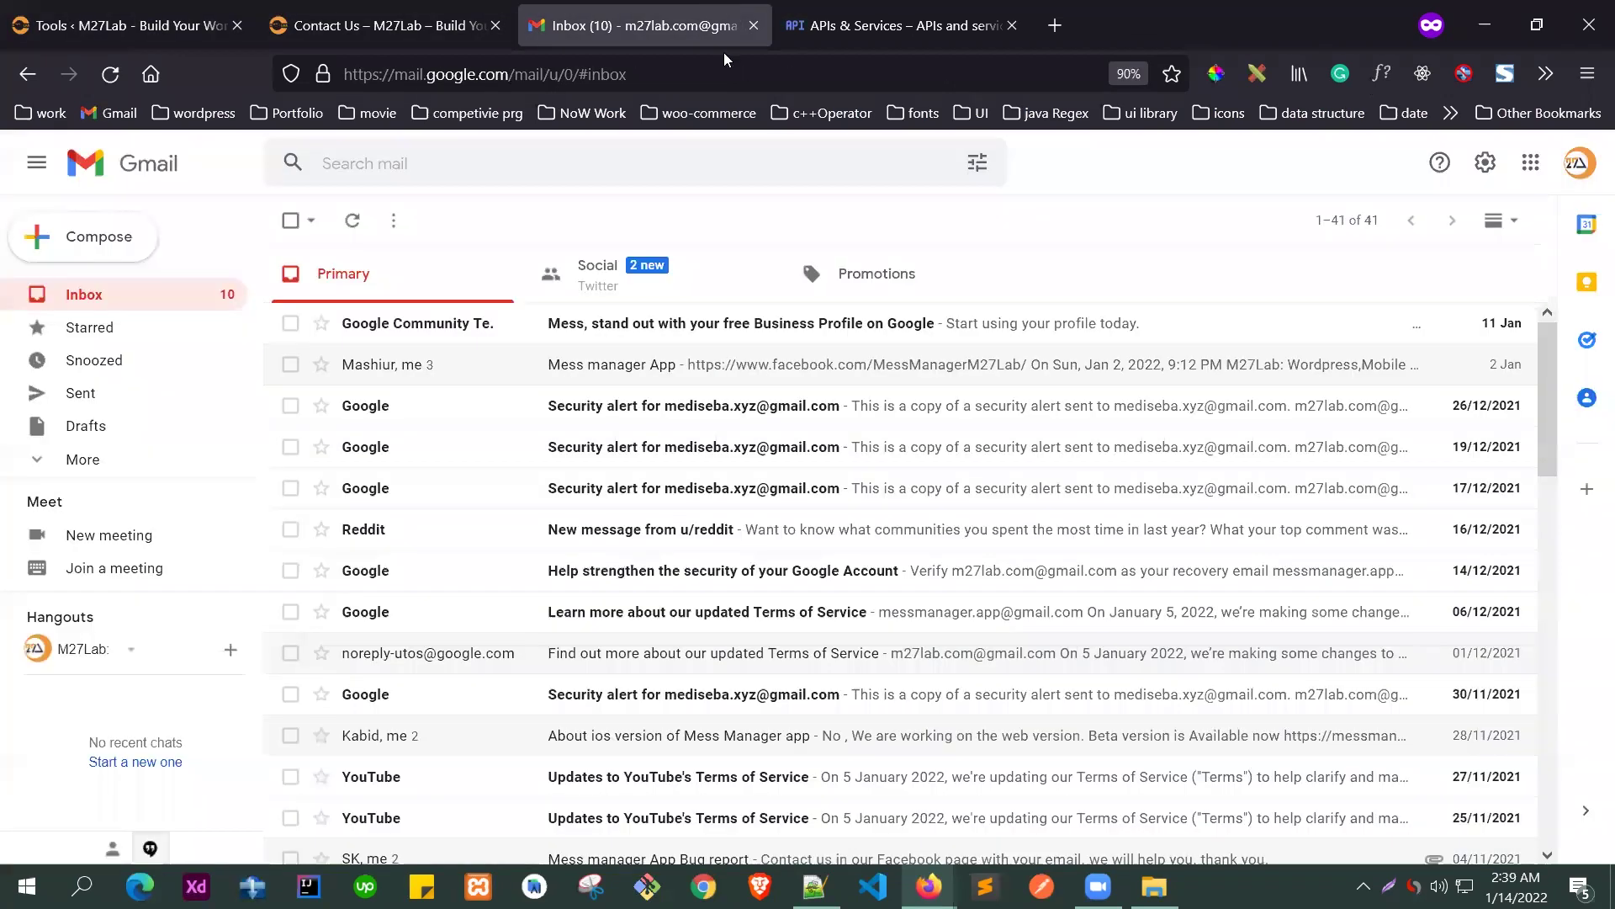
click(134, 165)
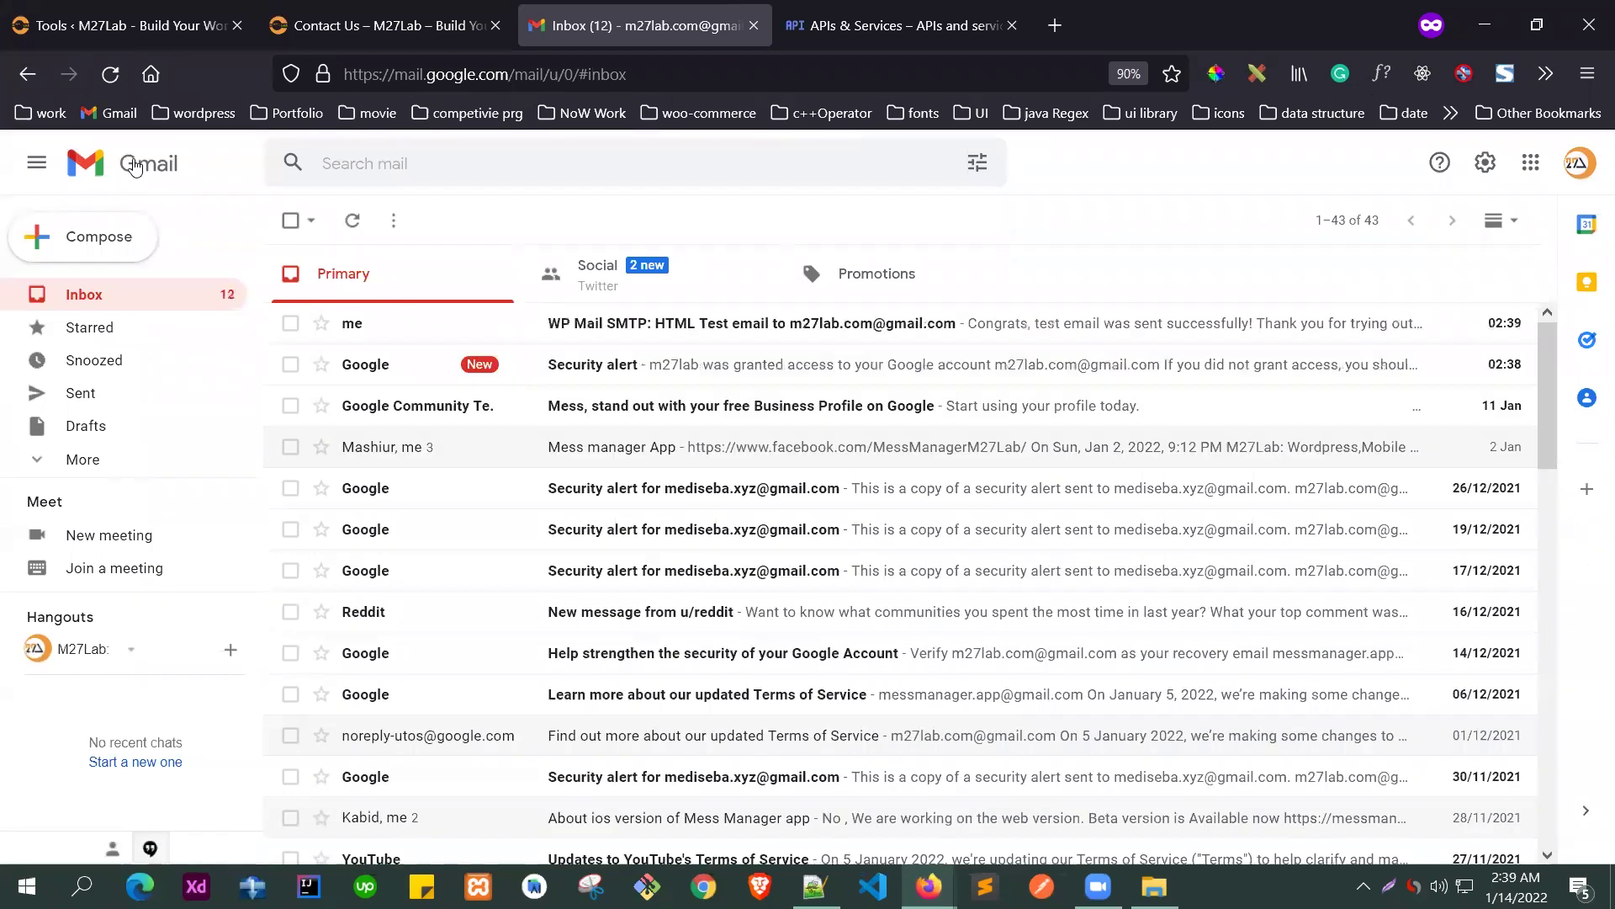
click(476, 328)
scroll(685, 404, down, 3)
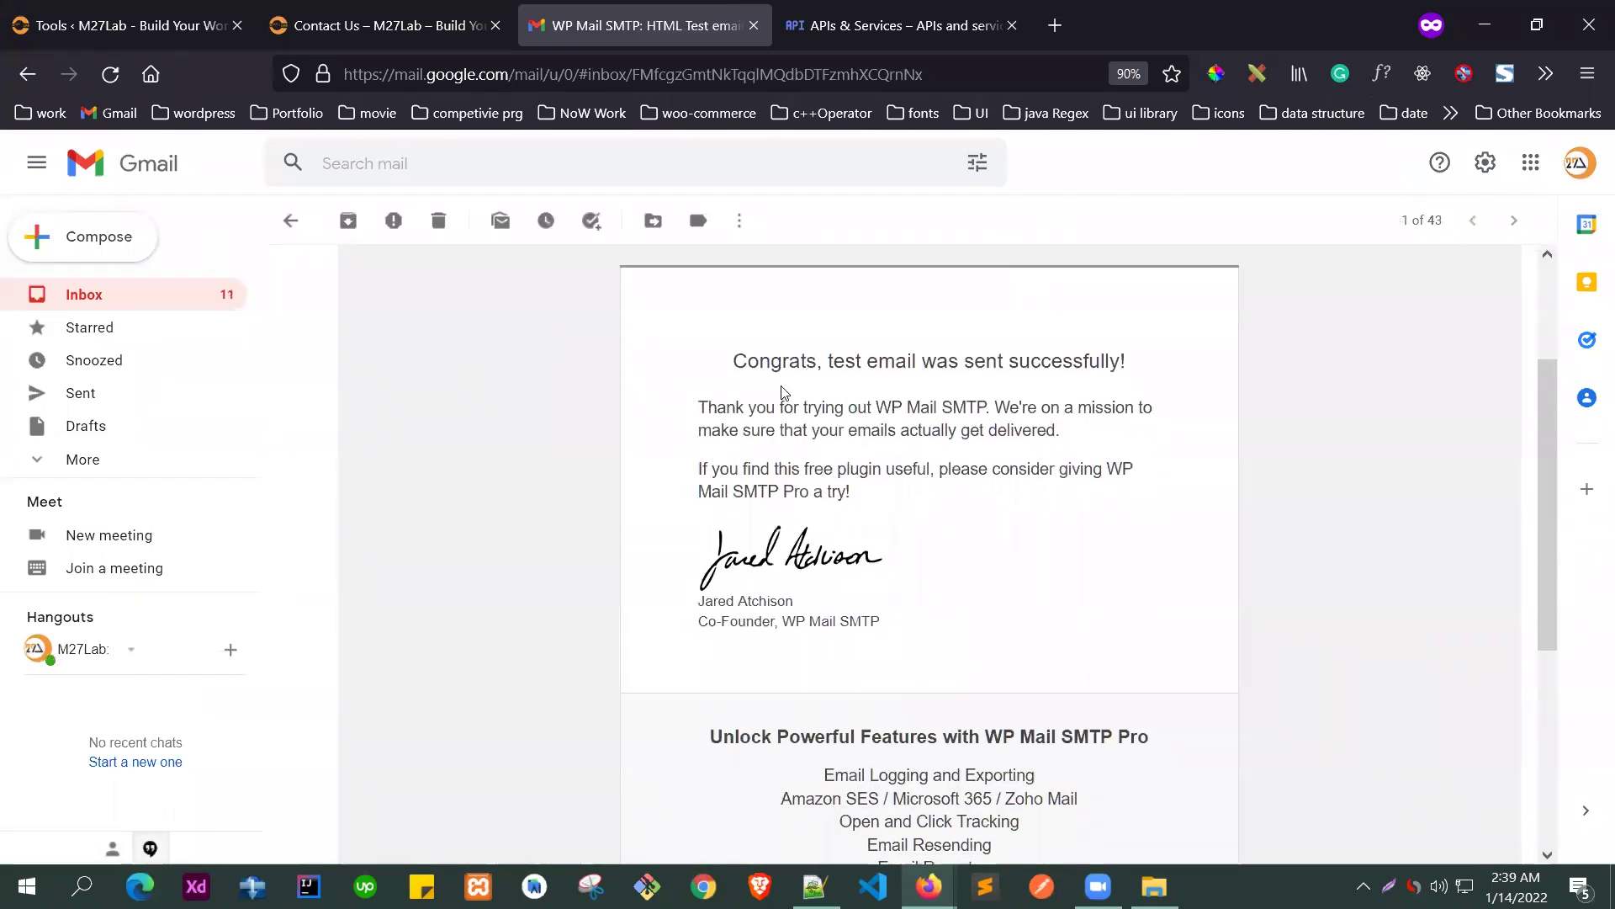
drag(1101, 447, 764, 461)
scroll(757, 461, up, 3)
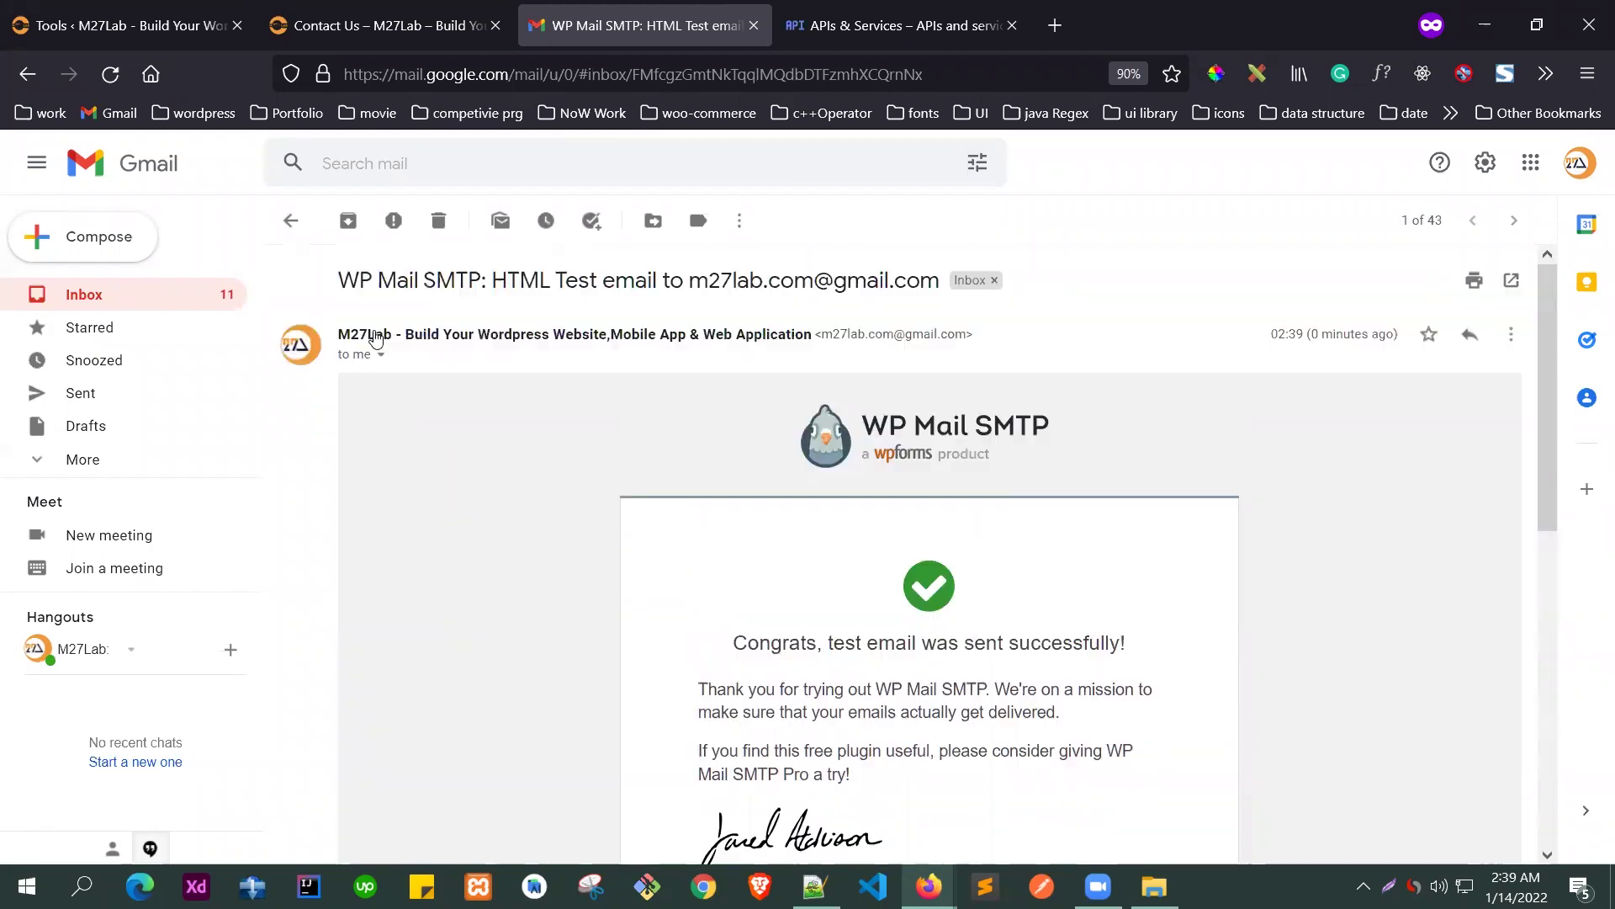
click(290, 220)
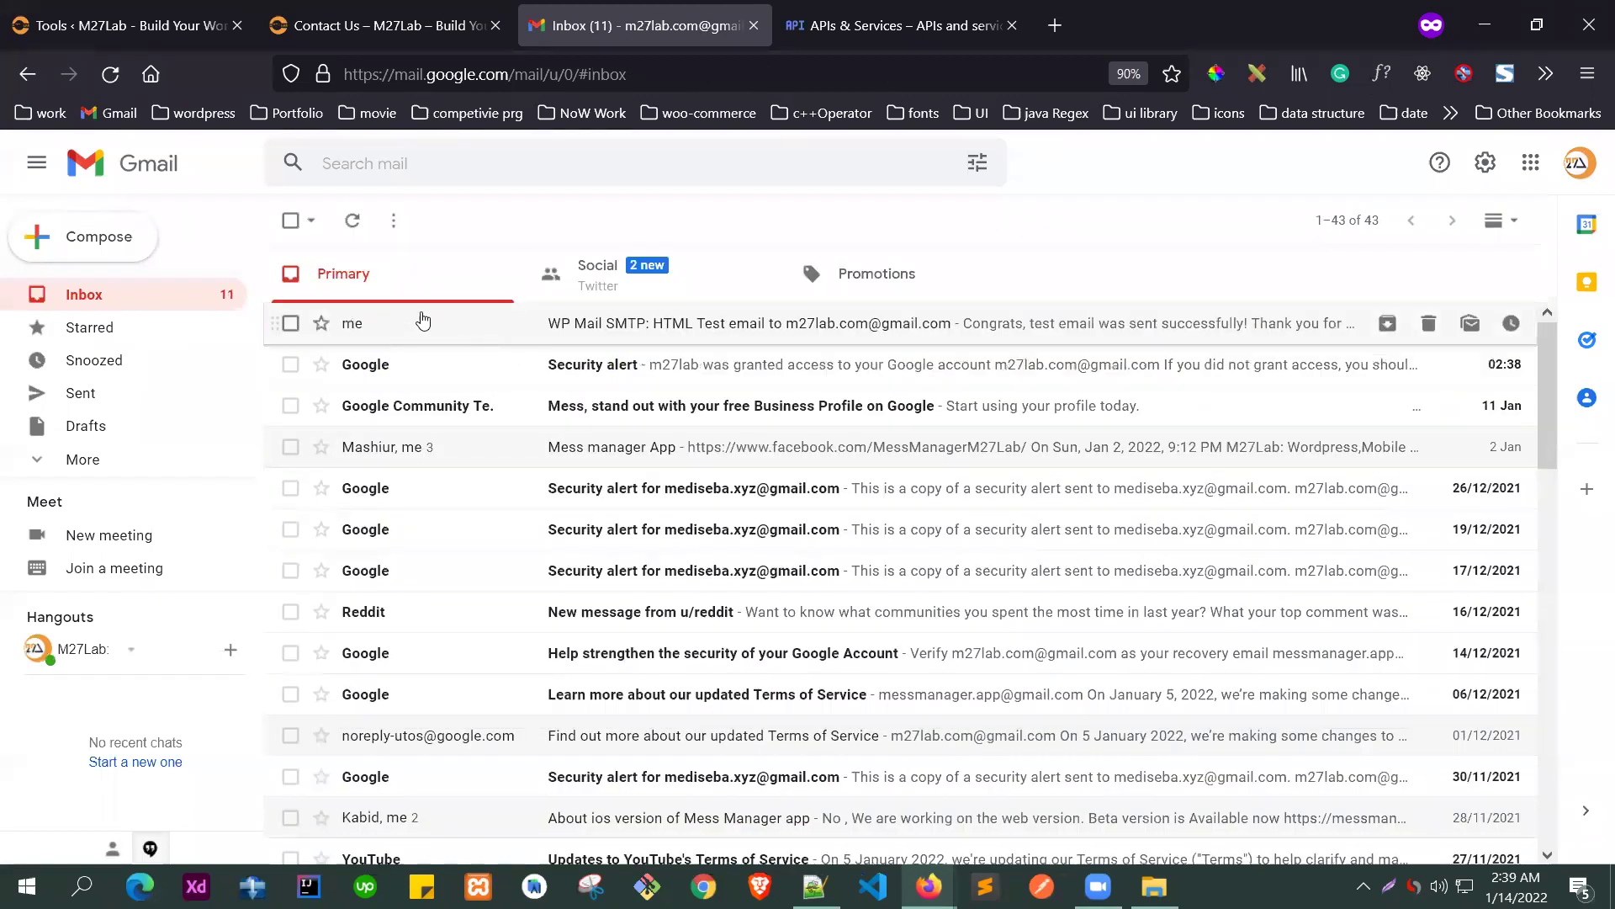
- Subscribe to the M27Lab YouTube channel
click(126, 25)
scroll(706, 402, up, 3)
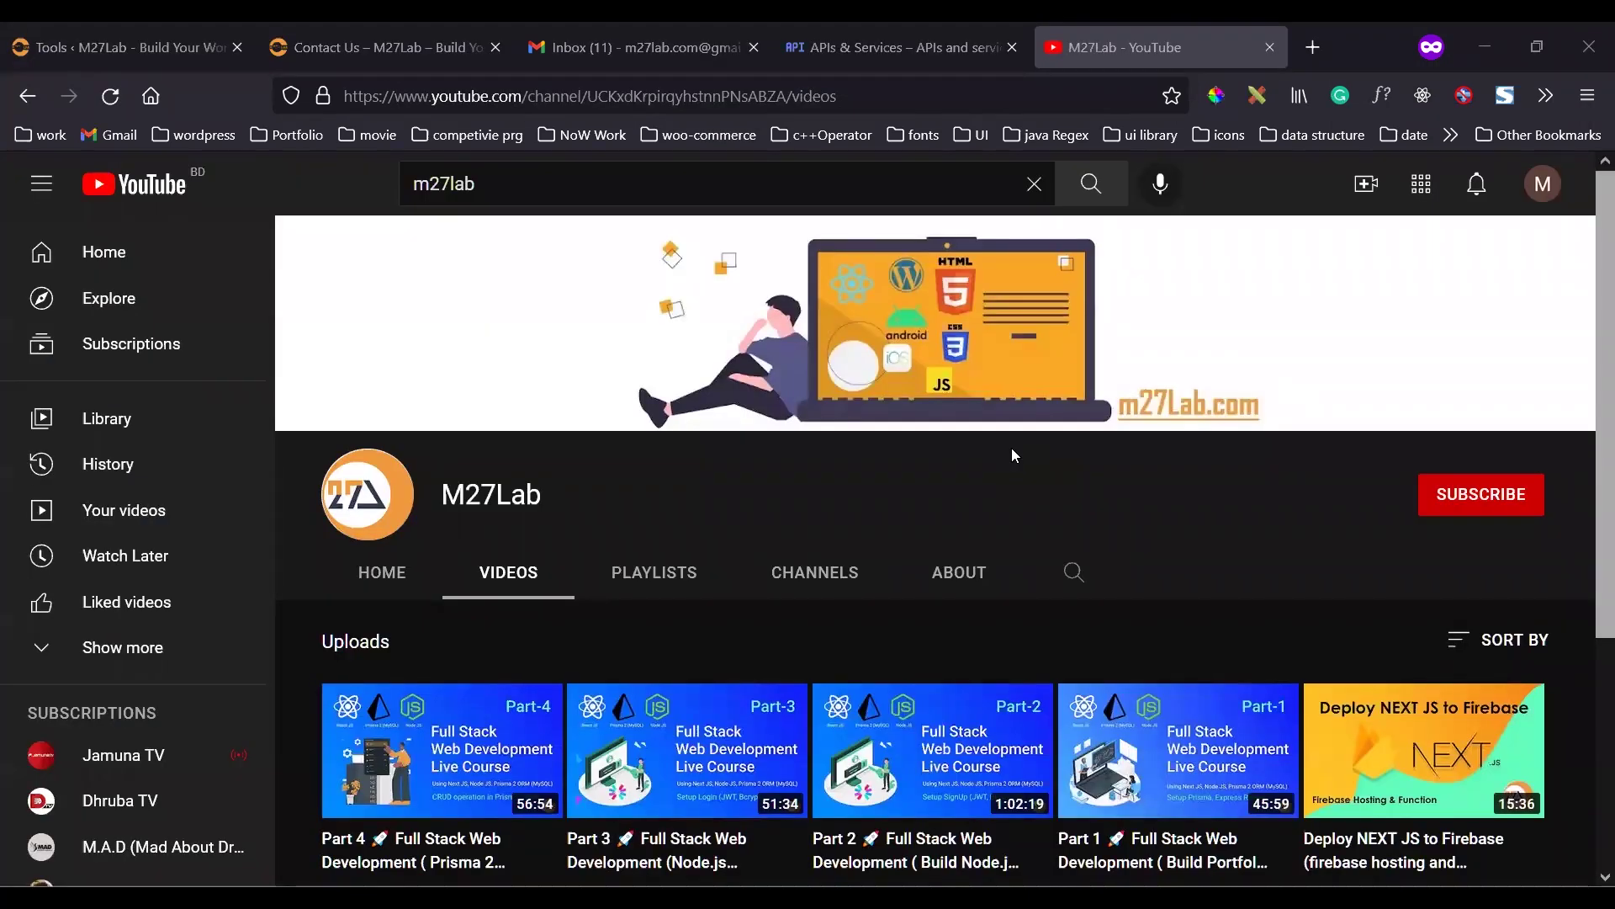
click(1497, 496)
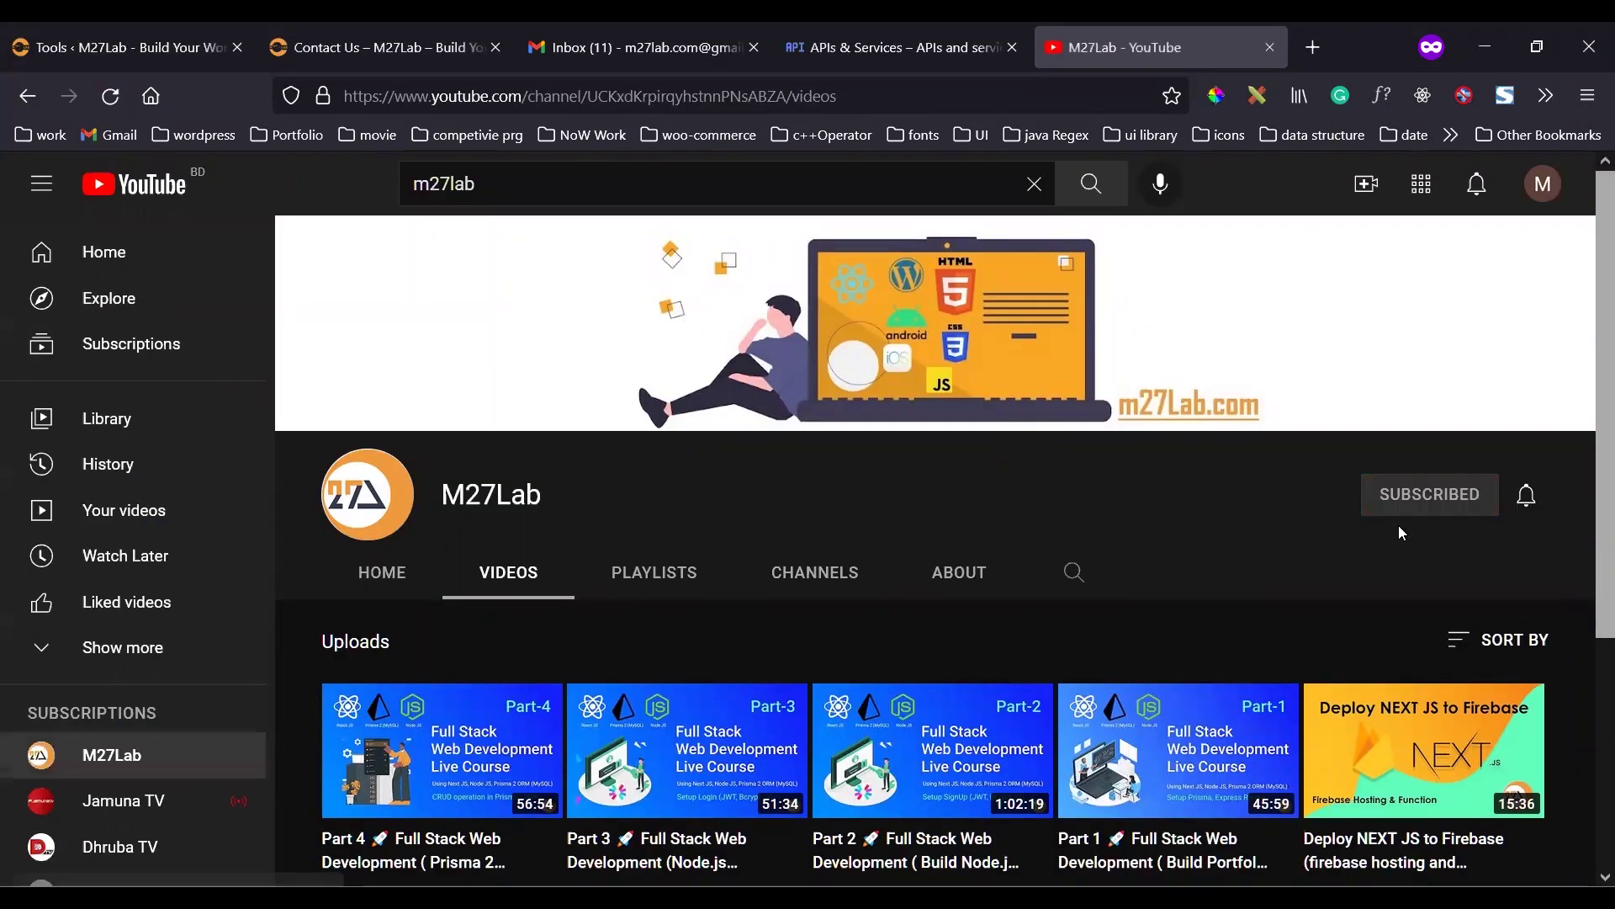